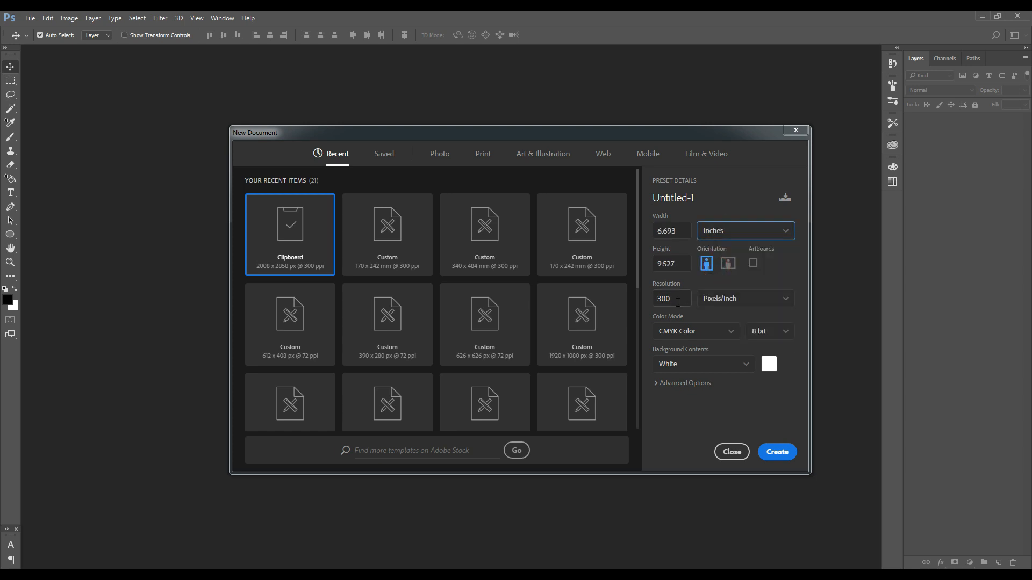
# Step: Create a 9 × 5.5 inch CMYK document at 300 pixels/inch and convert its background into a regular layer
pyautogui.doubleClick(679, 232)
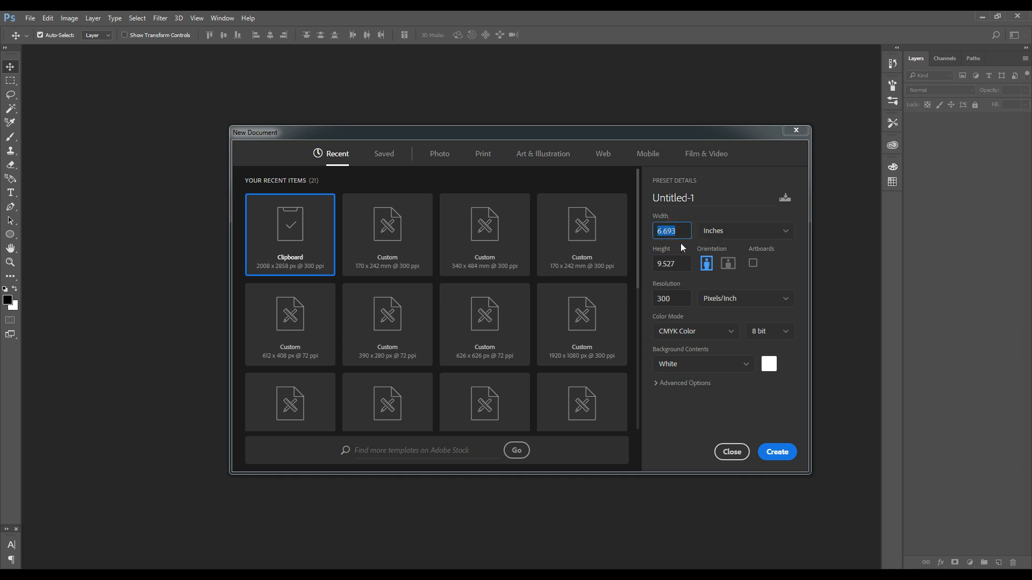
pyautogui.write('9')
pyautogui.doubleClick(683, 264)
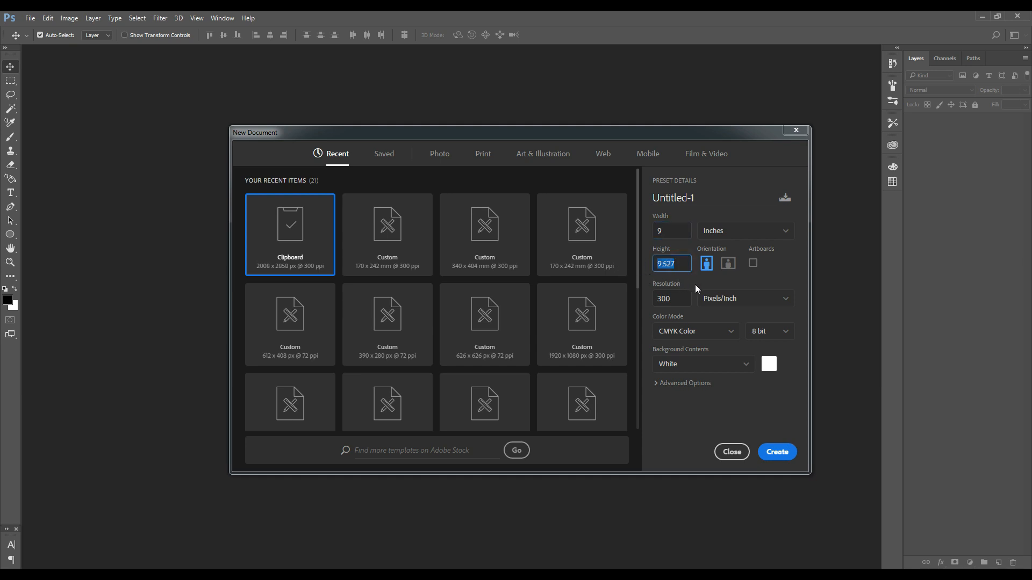
pyautogui.write('5.5')
pyautogui.click(776, 455)
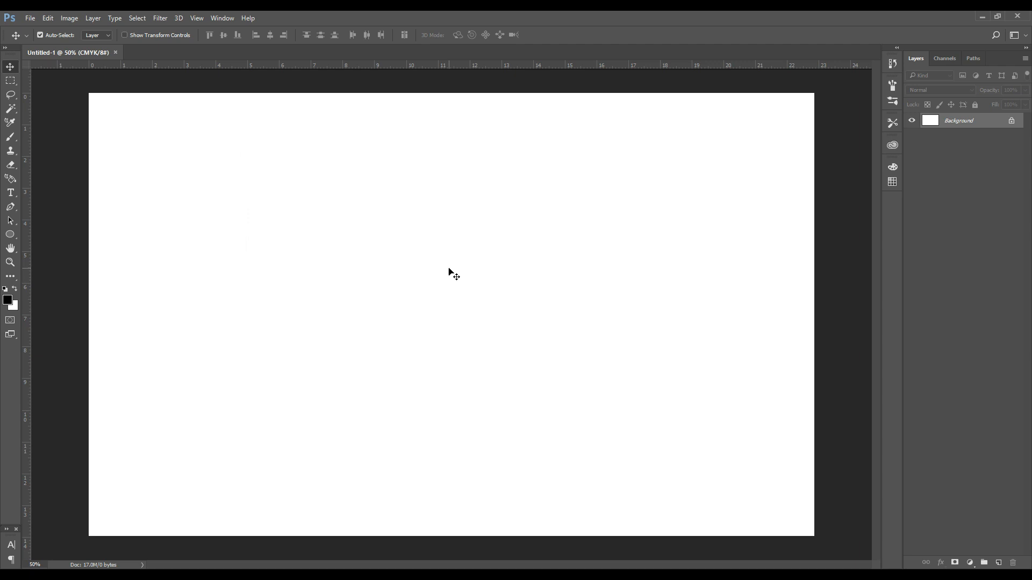
pyautogui.doubleClick(954, 125)
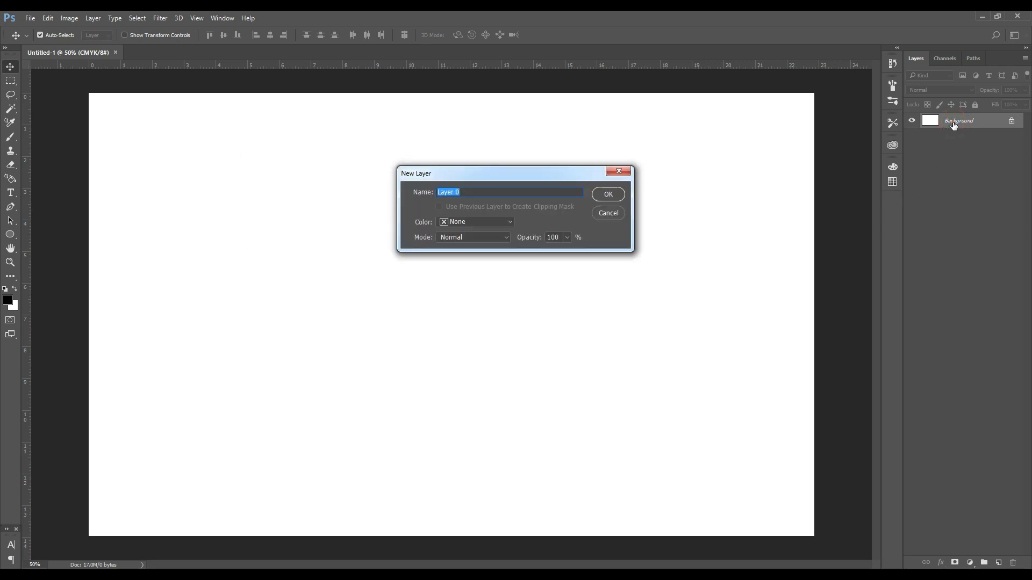
pyautogui.press('Return')
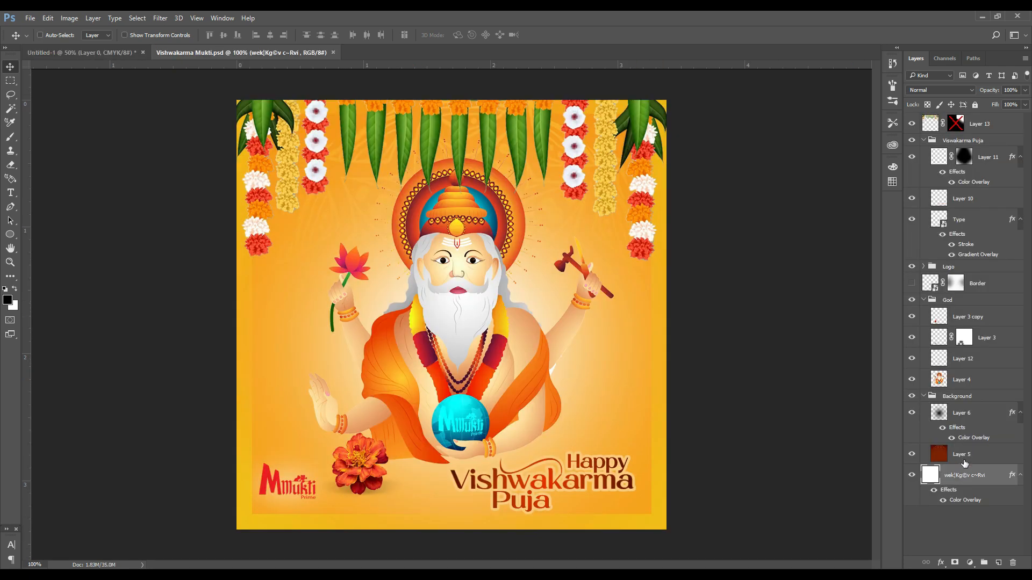
# Step: Copy Layer 5 from Vishwakarma Mukti.psd into the new document and paste the copied layer style onto Layer 0
pyautogui.click(986, 453)
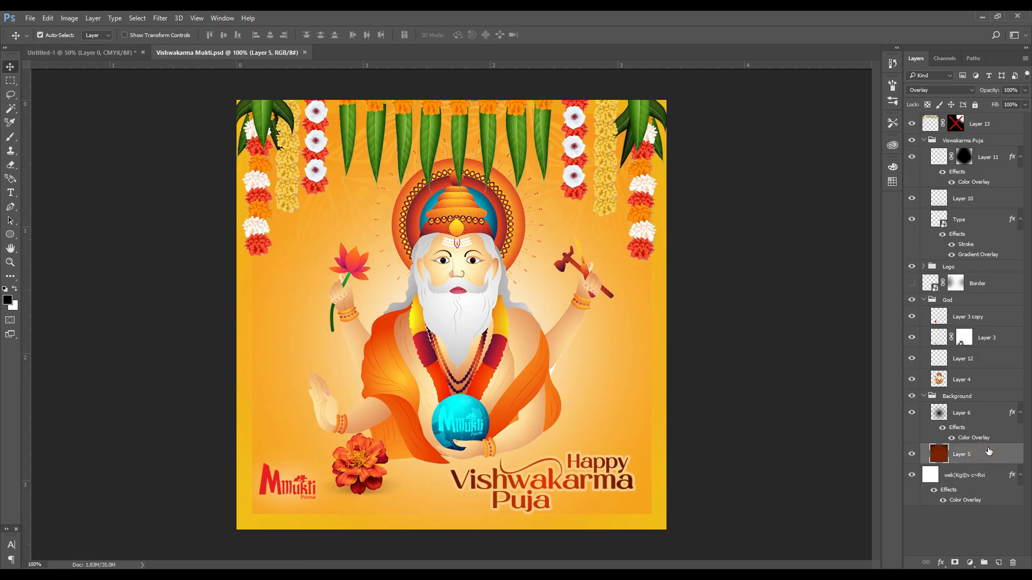
pyautogui.moveTo(988, 451); pyautogui.dragTo(456, 296)
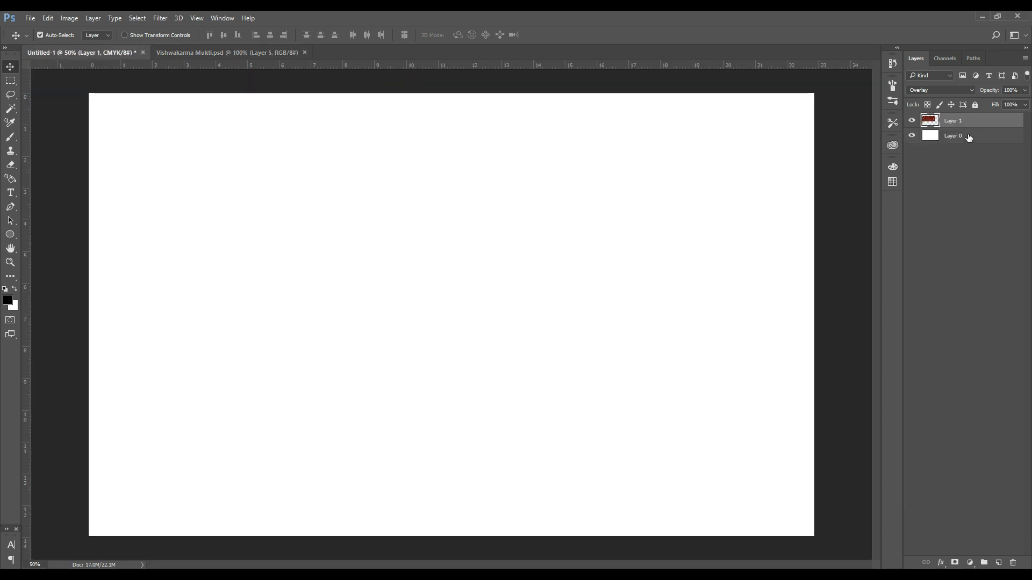
pyautogui.rightClick(968, 140)
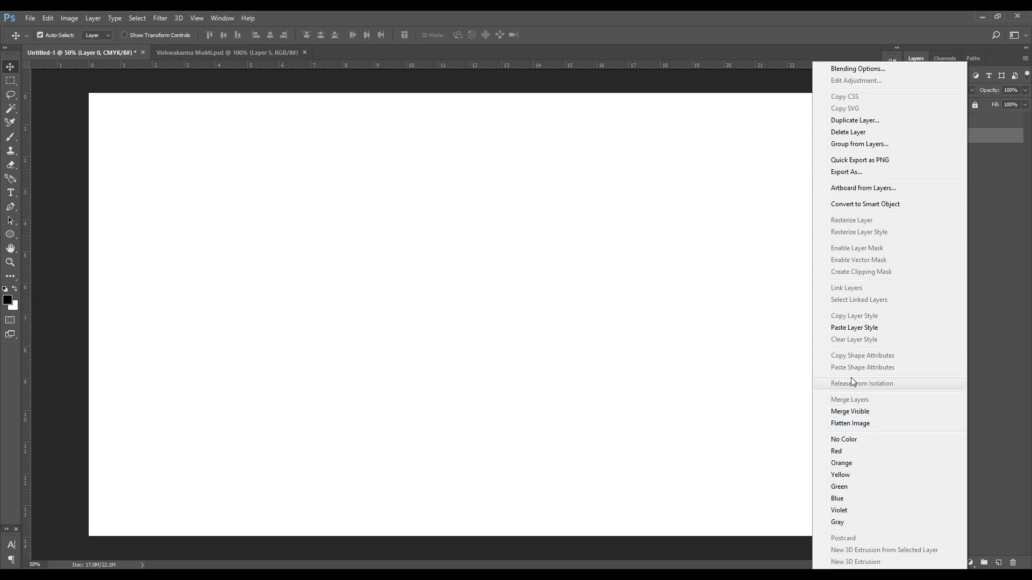
pyautogui.click(854, 328)
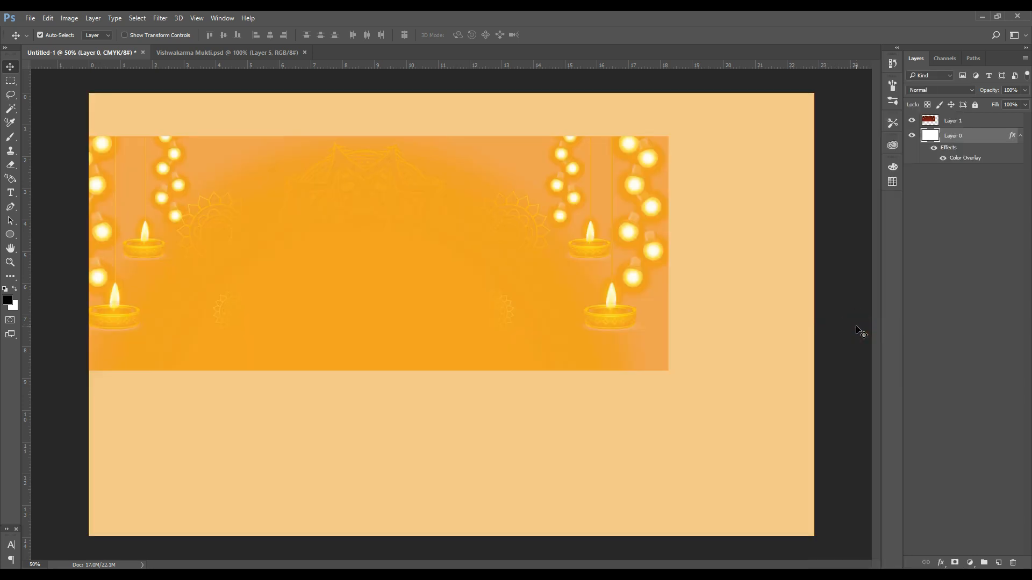
# Step: Enlarge and reposition the lamp and mandala texture layer so that it covers the whole canvas
pyautogui.hotkey('ctrl', '-')
pyautogui.hotkey('ctrl', '-')
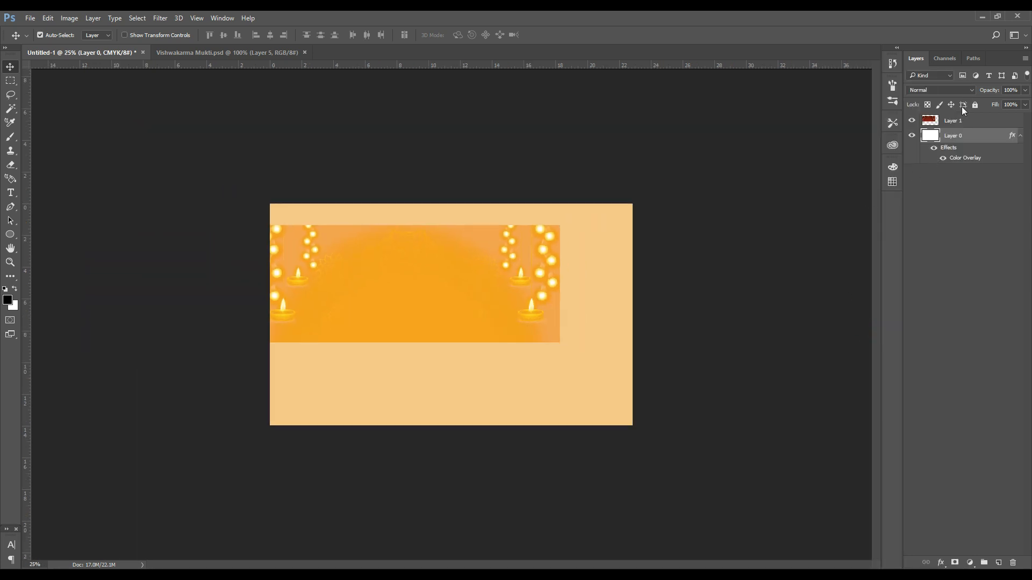
pyautogui.click(955, 120)
pyautogui.click(250, 52)
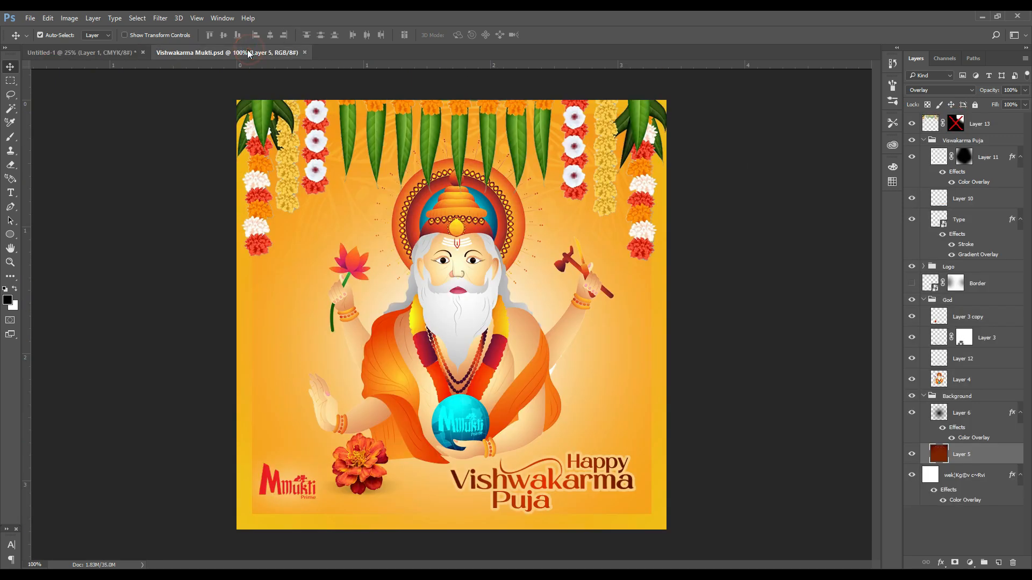
pyautogui.click(118, 54)
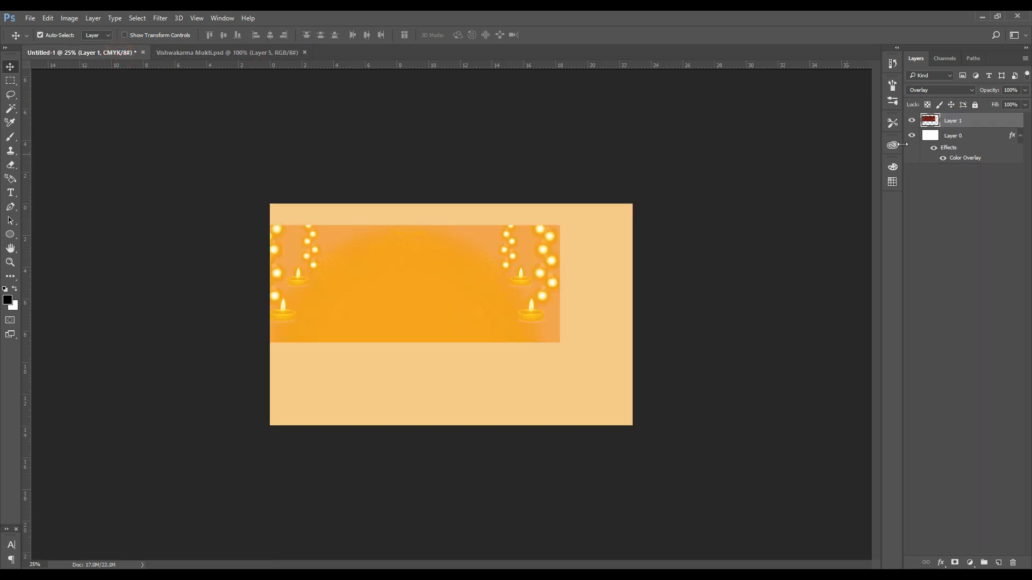
pyautogui.hotkey('ctrl', 't')
pyautogui.moveTo(484, 276); pyautogui.dragTo(739, 172)
pyautogui.moveTo(595, 279); pyautogui.dragTo(514, 274)
pyautogui.moveTo(449, 268); pyautogui.dragTo(552, 260)
pyautogui.press('Return')
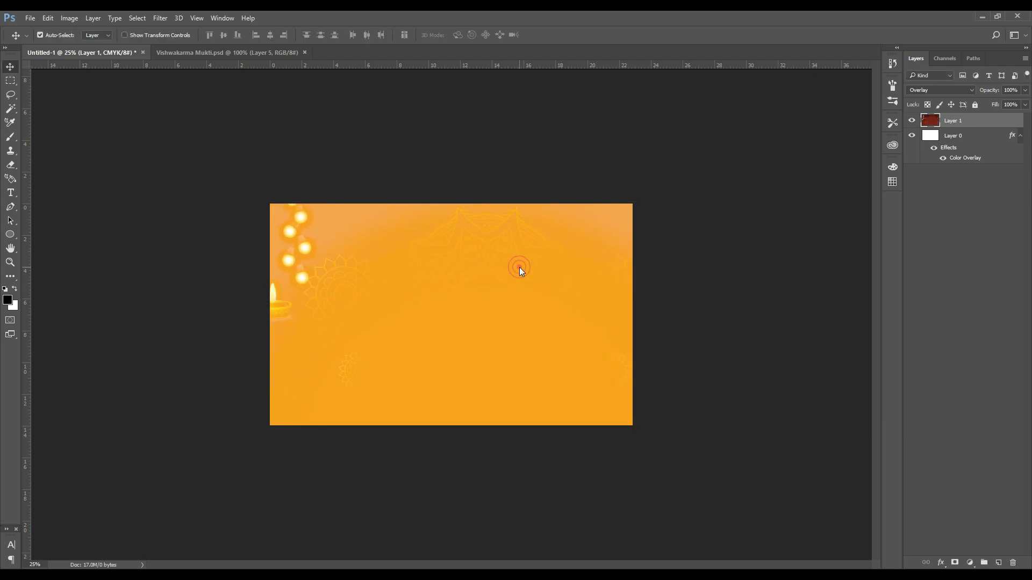
# Step: Copy the deity illustration from Vishwakarma Mukti.psd into the card, then enlarge it and place it in the card's left half
pyautogui.hotkey('ctrl', '+')
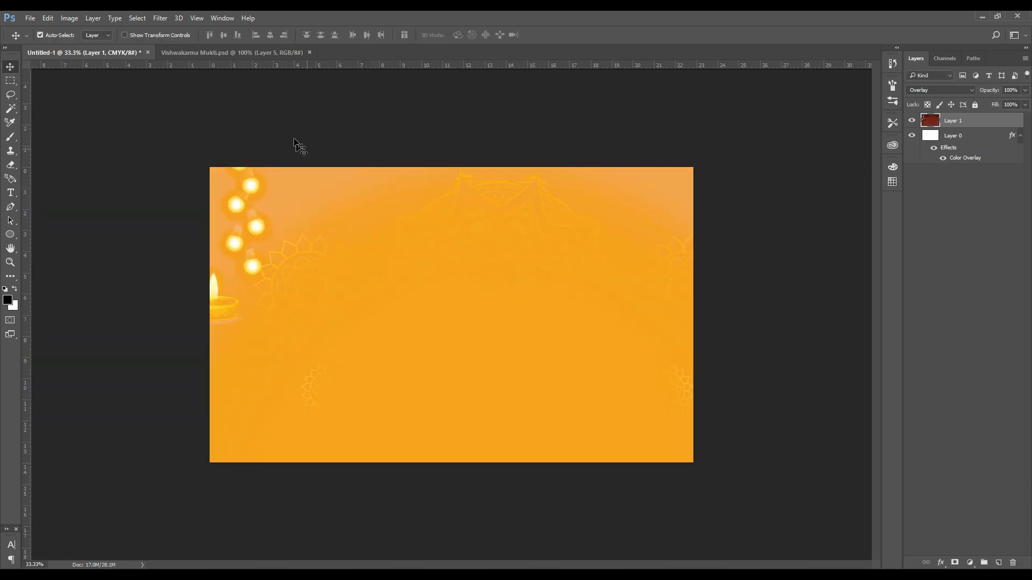
pyautogui.click(226, 52)
pyautogui.moveTo(457, 255); pyautogui.dragTo(338, 271)
pyautogui.hotkey('ctrl', 't')
pyautogui.moveTo(392, 233); pyautogui.dragTo(434, 181)
pyautogui.click(350, 242)
pyautogui.moveTo(338, 263); pyautogui.dragTo(329, 270)
pyautogui.moveTo(361, 313)
pyautogui.mouseDown()
pyautogui.moveTo(326, 321)
pyautogui.moveTo(344, 317)
pyautogui.mouseUp()
pyautogui.press('Return')
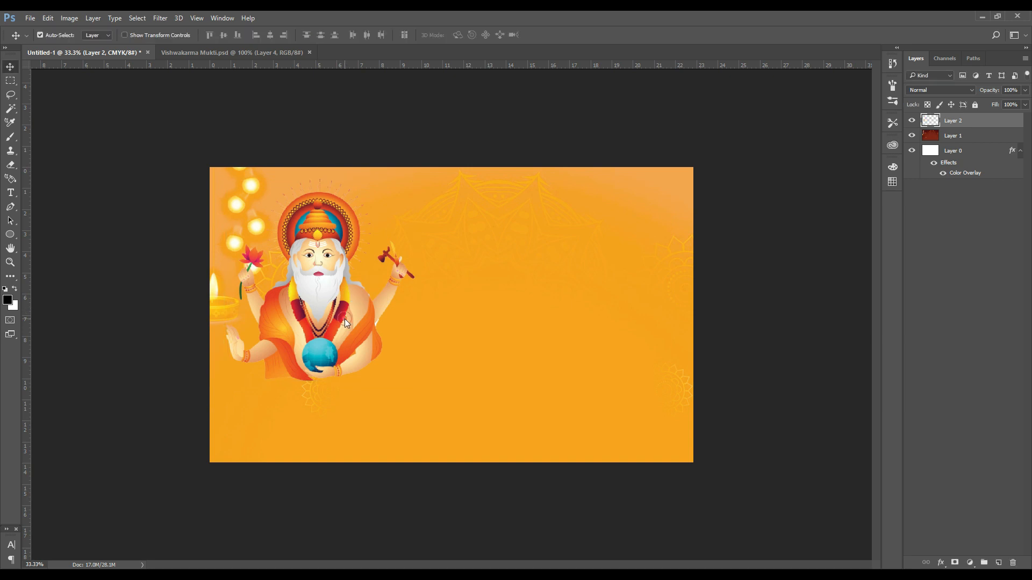
# Step: Copy the marigold and its shadow, Layer 3 copy and Layer 3, from Vishwakarma Mukti.psd into the card and group them
pyautogui.click(224, 52)
pyautogui.click(912, 358)
pyautogui.click(913, 358)
pyautogui.click(912, 379)
pyautogui.click(913, 379)
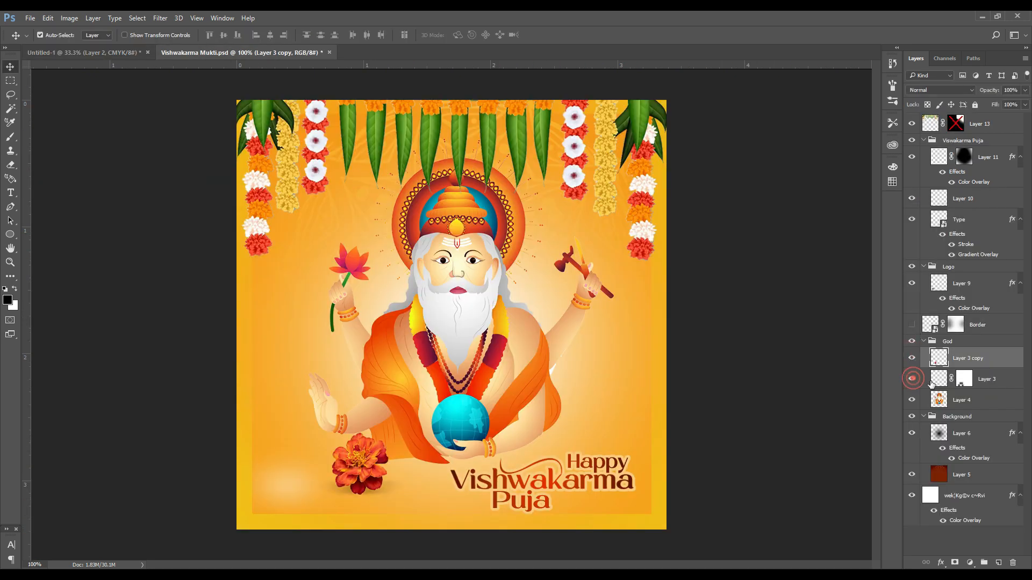
pyautogui.keyDown('shift'); pyautogui.click(981, 386); pyautogui.keyUp('shift')
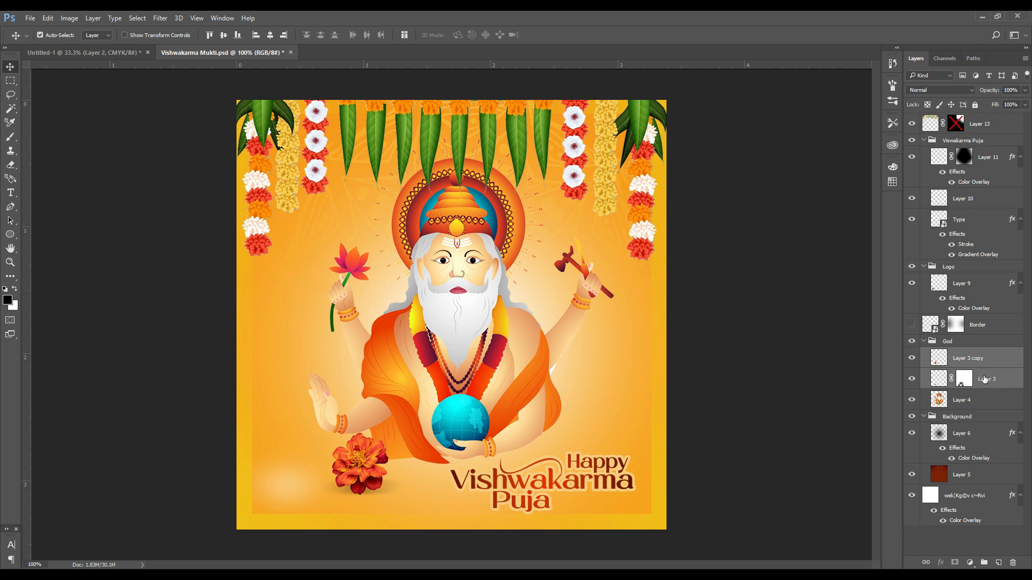
pyautogui.moveTo(993, 364); pyautogui.dragTo(251, 393)
pyautogui.hotkey('ctrl', 'g')
pyautogui.hotkey('ctrl', 't')
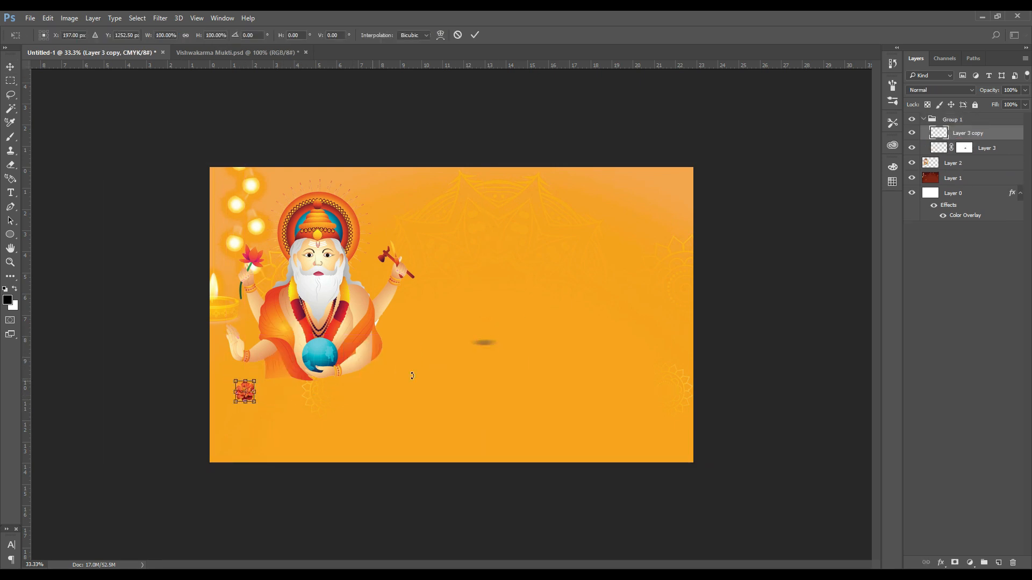
pyautogui.press('Escape')
pyautogui.hotkey('ctrl', 'z')
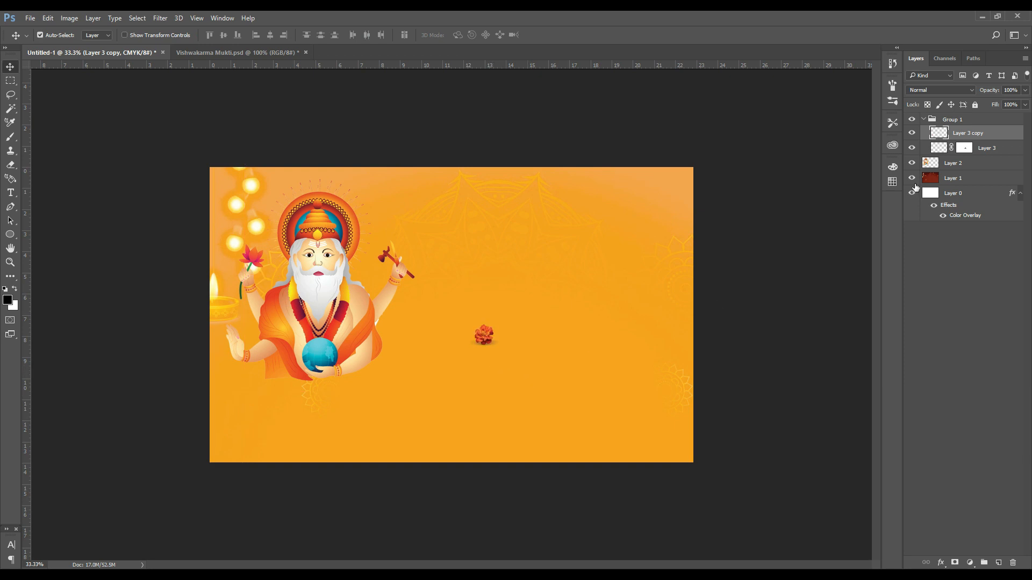
# Step: Move the marigold group to the lower left below the deity's hand and enlarge it
pyautogui.click(923, 123)
pyautogui.click(955, 120)
pyautogui.hotkey('ctrl', 't')
pyautogui.moveTo(501, 323); pyautogui.dragTo(263, 385)
pyautogui.press('Return')
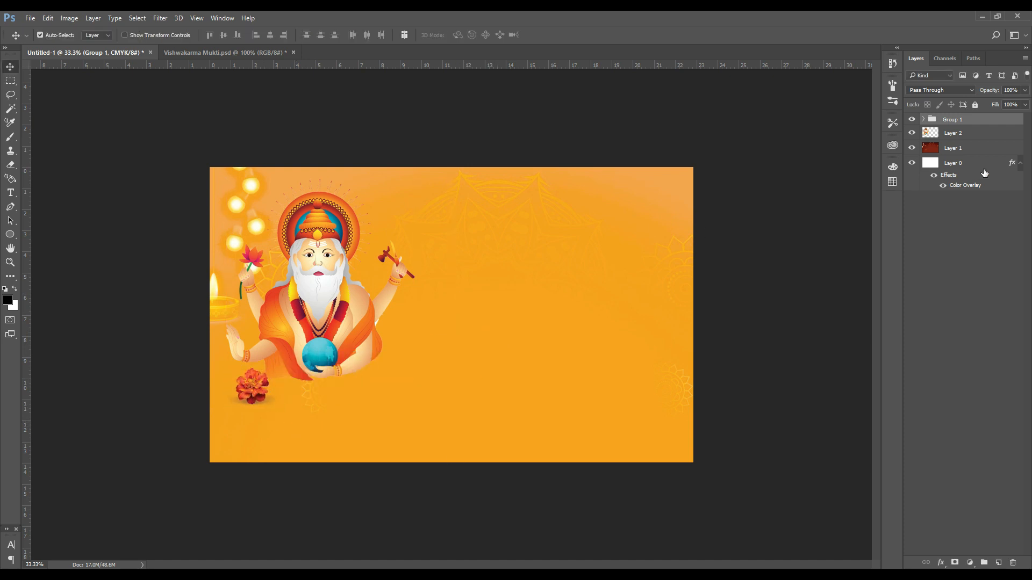
# Step: Copy the soft glow, Layer 6, from Vishwakarma Mukti.psd into the card and place it beneath the deity layer
pyautogui.click(174, 52)
pyautogui.moveTo(386, 293); pyautogui.dragTo(390, 346)
pyautogui.hotkey('ctrl', '[')
pyautogui.hotkey('ctrl', '[')
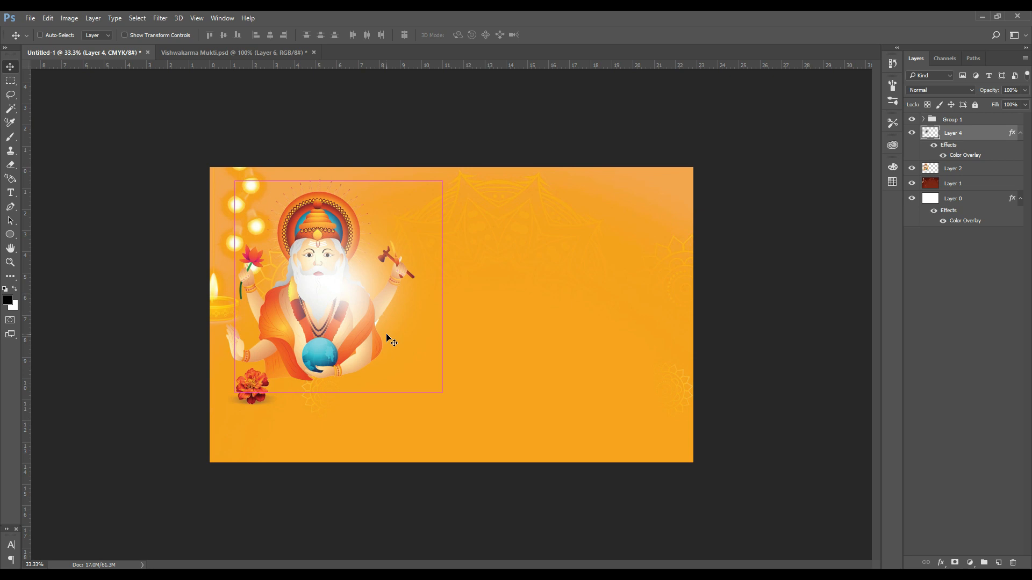
# Step: Enlarge the glow to about 187% centred behind the deity and set its opacity to 80%
pyautogui.hotkey('ctrl', 't')
pyautogui.moveTo(443, 181); pyautogui.dragTo(509, 114)
pyautogui.moveTo(465, 262); pyautogui.dragTo(441, 261)
pyautogui.moveTo(490, 117); pyautogui.dragTo(508, 92)
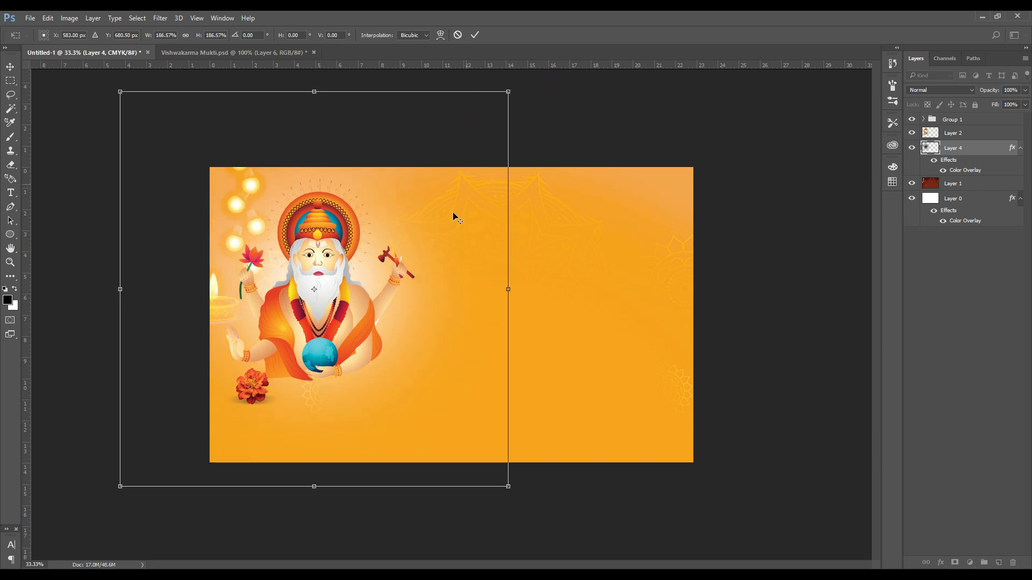
pyautogui.doubleClick(430, 234)
pyautogui.click(1025, 89)
pyautogui.moveTo(1025, 102)
pyautogui.mouseDown()
pyautogui.moveTo(1004, 101)
pyautogui.moveTo(1011, 107)
pyautogui.mouseUp()
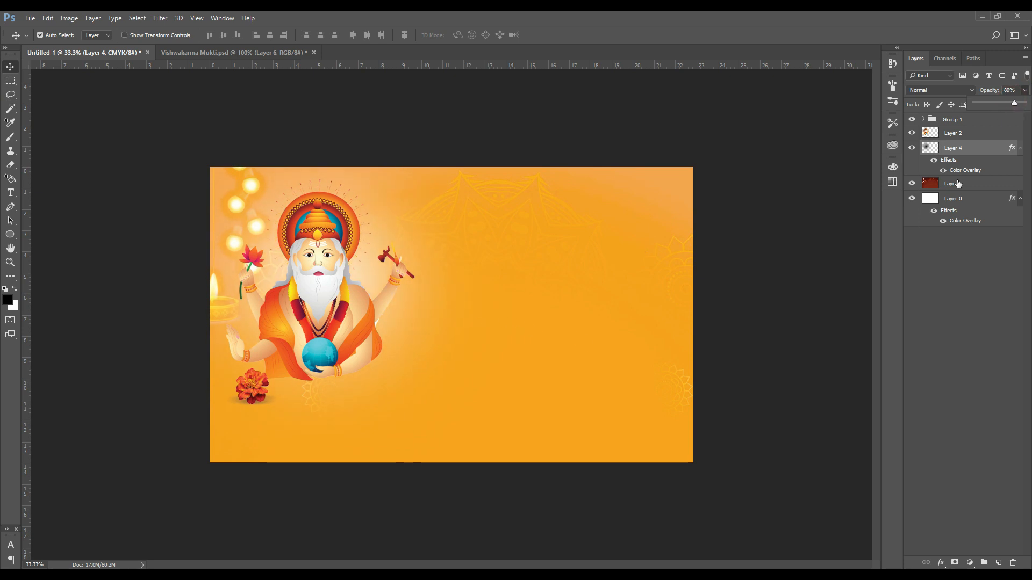
# Step: Shift the glow slightly down and left and set its opacity to 100%
pyautogui.hotkey('ctrl', 't')
pyautogui.moveTo(396, 237)
pyautogui.mouseDown()
pyautogui.moveTo(619, 293)
pyautogui.moveTo(388, 236)
pyautogui.moveTo(392, 248)
pyautogui.mouseUp()
pyautogui.press('Return')
pyautogui.click(1023, 90)
pyautogui.moveTo(1014, 102); pyautogui.dragTo(1024, 102)
# Step: Change the glow's Color Overlay to bright yellow, fff200
pyautogui.click(937, 565)
pyautogui.click(954, 507)
pyautogui.moveTo(432, 204); pyautogui.dragTo(934, 301)
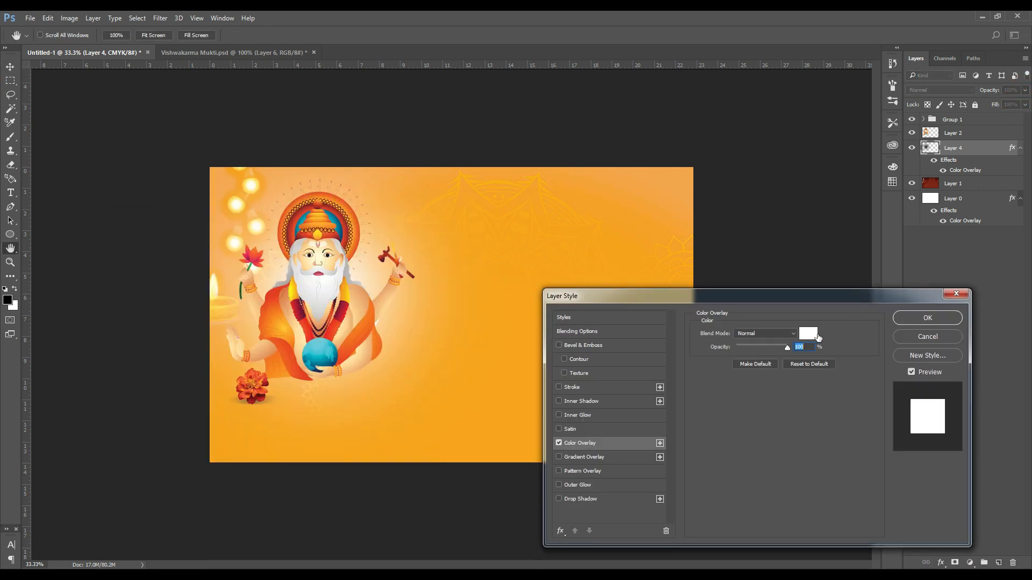
pyautogui.click(808, 333)
pyautogui.moveTo(289, 140); pyautogui.dragTo(934, 297)
pyautogui.click(782, 230)
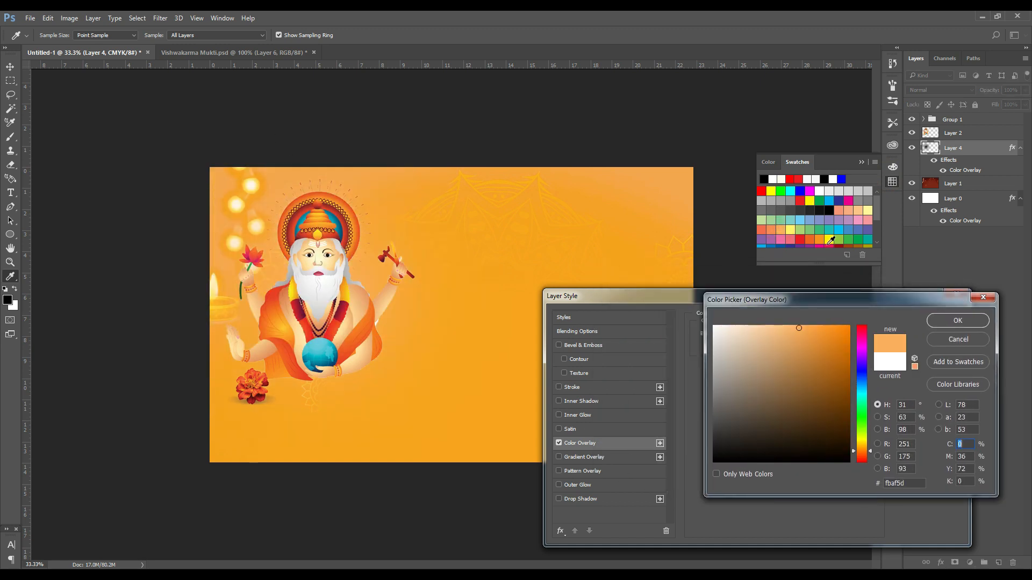
pyautogui.click(828, 240)
pyautogui.press('Return')
pyautogui.press('Return')
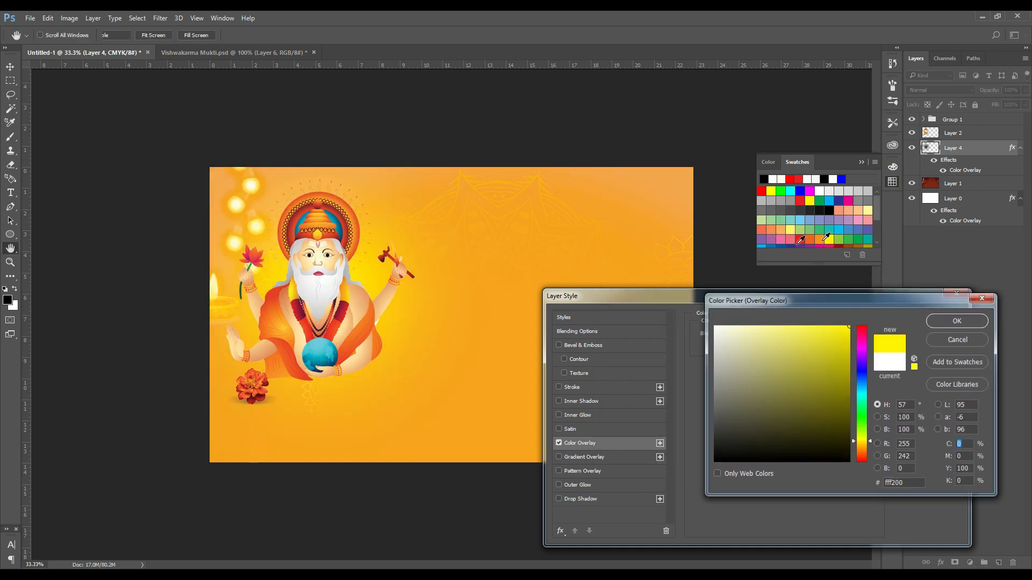
pyautogui.click(892, 182)
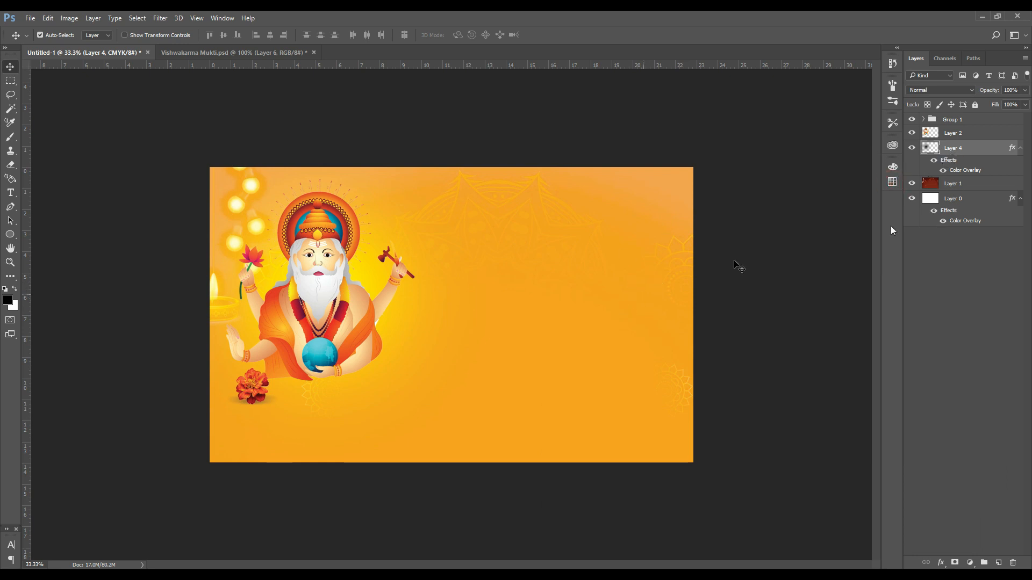
# Step: Duplicate the yellow glow, then move the copy to the card's right half and enlarge it
pyautogui.hotkey('ctrl', 'j')
pyautogui.hotkey('ctrl', 't')
pyautogui.moveTo(408, 246); pyautogui.dragTo(650, 275)
pyautogui.moveTo(747, 132); pyautogui.dragTo(768, 110)
pyautogui.moveTo(769, 332); pyautogui.dragTo(823, 332)
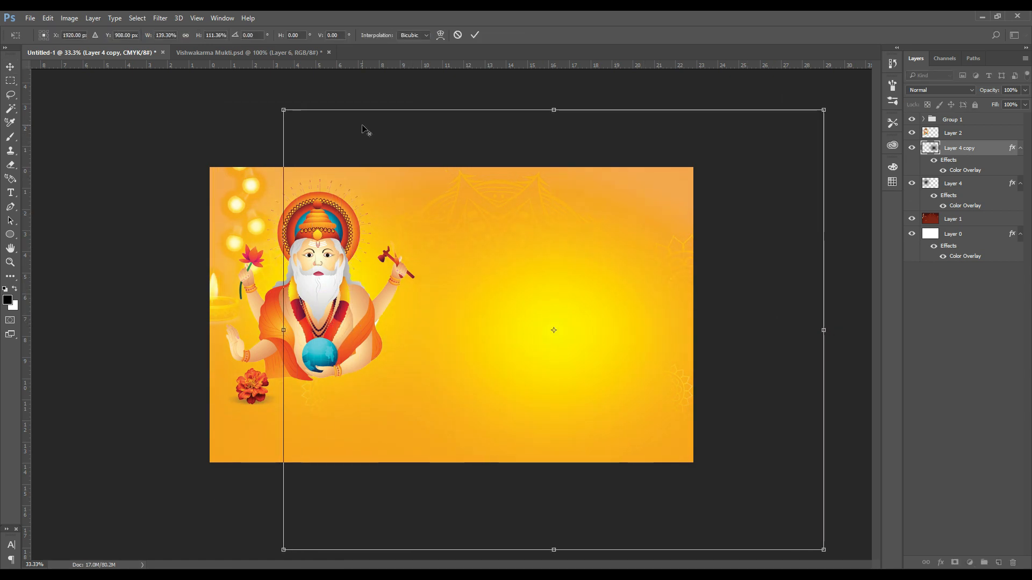
pyautogui.moveTo(283, 109); pyautogui.dragTo(204, 46)
pyautogui.moveTo(630, 304); pyautogui.dragTo(594, 293)
pyautogui.press('Return')
# Step: Change the duplicated glow's Color Overlay to a pale peach
pyautogui.click(941, 563)
pyautogui.click(953, 502)
pyautogui.click(809, 334)
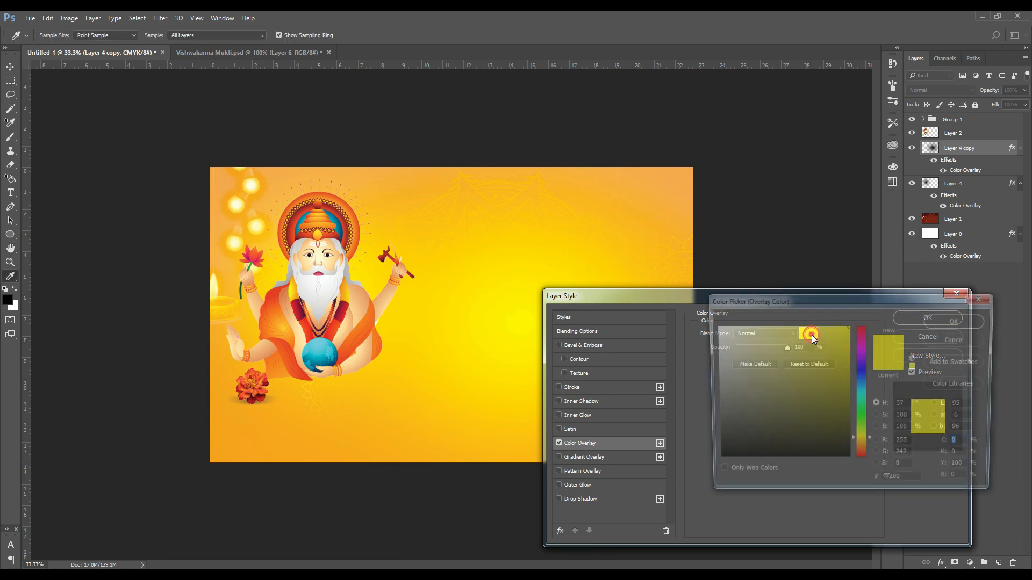
pyautogui.click(894, 183)
pyautogui.click(861, 210)
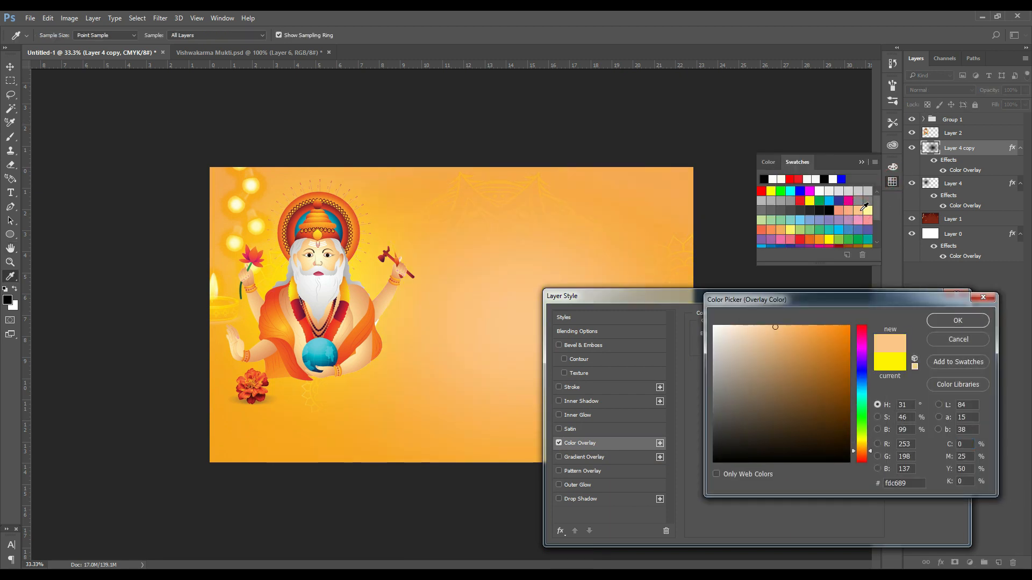
pyautogui.click(766, 330)
pyautogui.press('Return')
pyautogui.press('Return')
# Step: Widen and enlarge the peach glow across the card's right side and set its opacity to 76%
pyautogui.press('v')
pyautogui.hotkey('ctrl', '-')
pyautogui.hotkey('ctrl', 't')
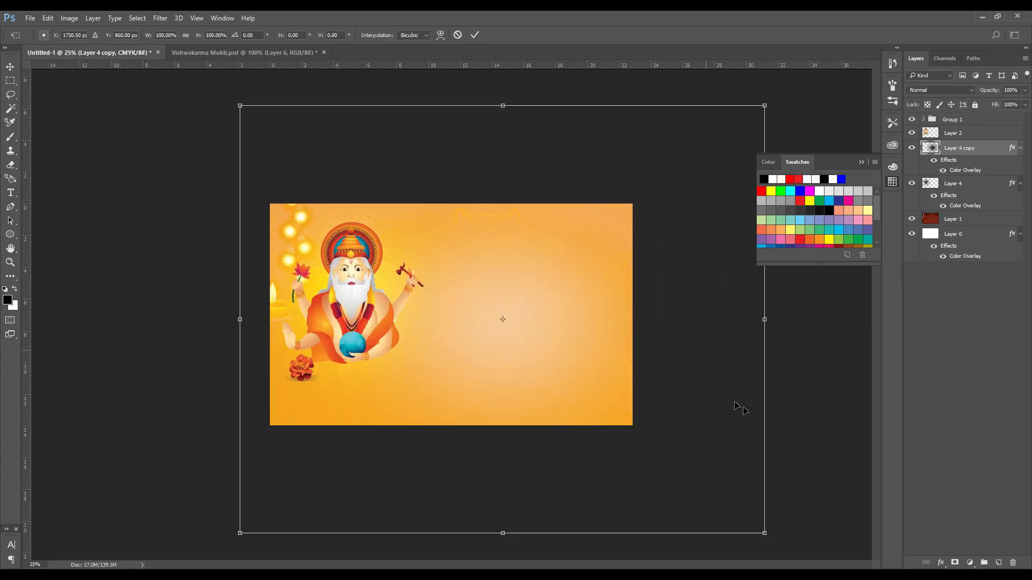
pyautogui.moveTo(767, 323); pyautogui.dragTo(830, 320)
pyautogui.moveTo(829, 104); pyautogui.dragTo(868, 71)
pyautogui.moveTo(561, 295); pyautogui.dragTo(573, 305)
pyautogui.press('Return')
pyautogui.click(1025, 104)
pyautogui.moveTo(1025, 104); pyautogui.dragTo(1010, 107)
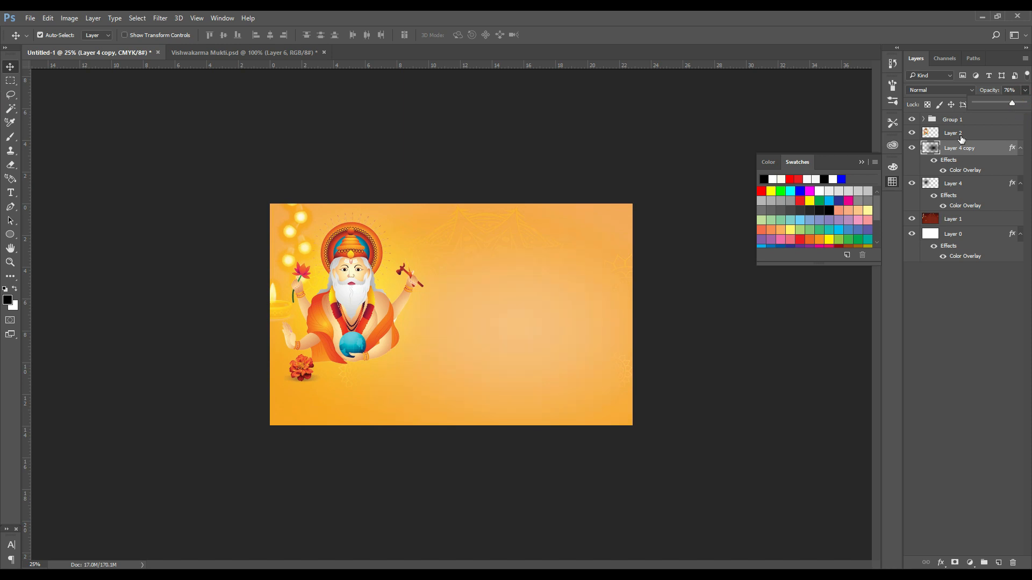
# Step: Select the deity layer and save the document as Card.psd
pyautogui.click(962, 137)
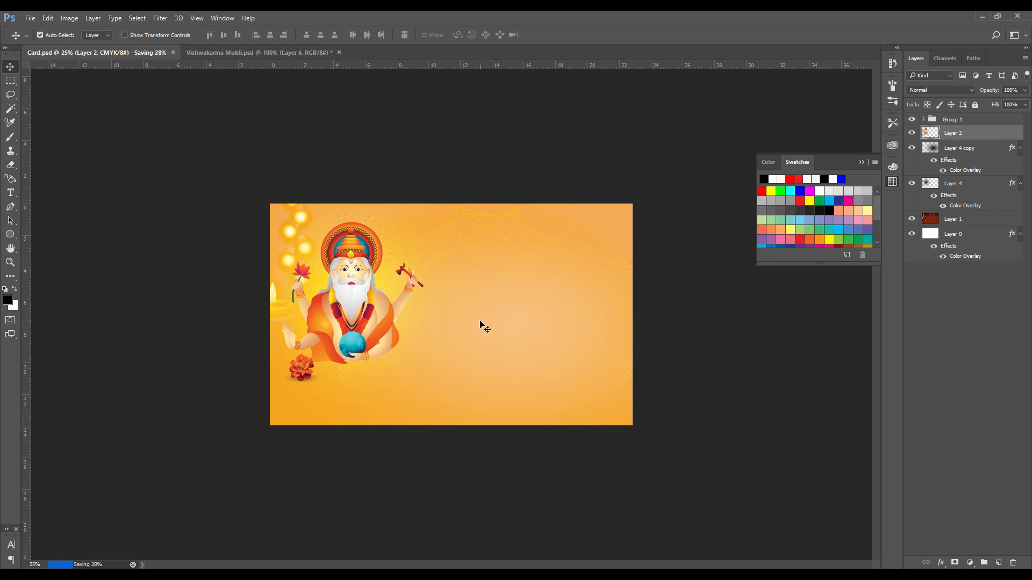
# Step: Choose the Custom Shape tool and replace its current shapes with the complete All set
pyautogui.hotkey('ctrl', '+')
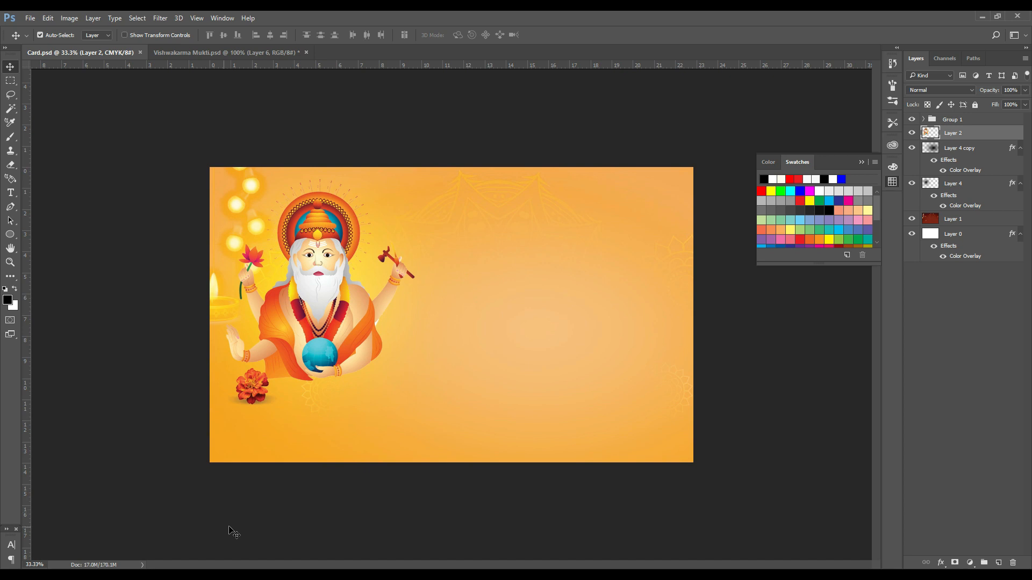
pyautogui.click(12, 276)
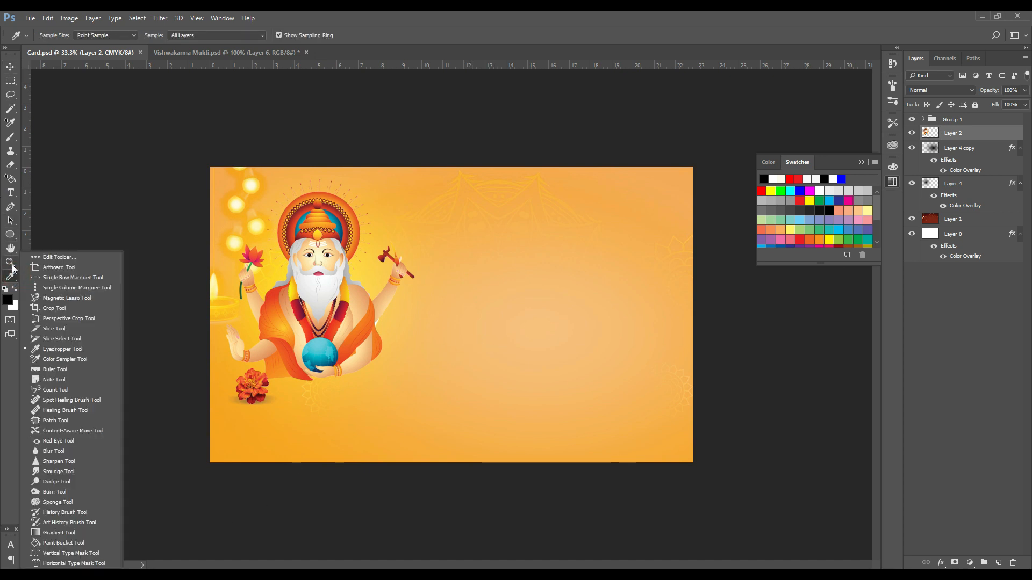
pyautogui.click(13, 235)
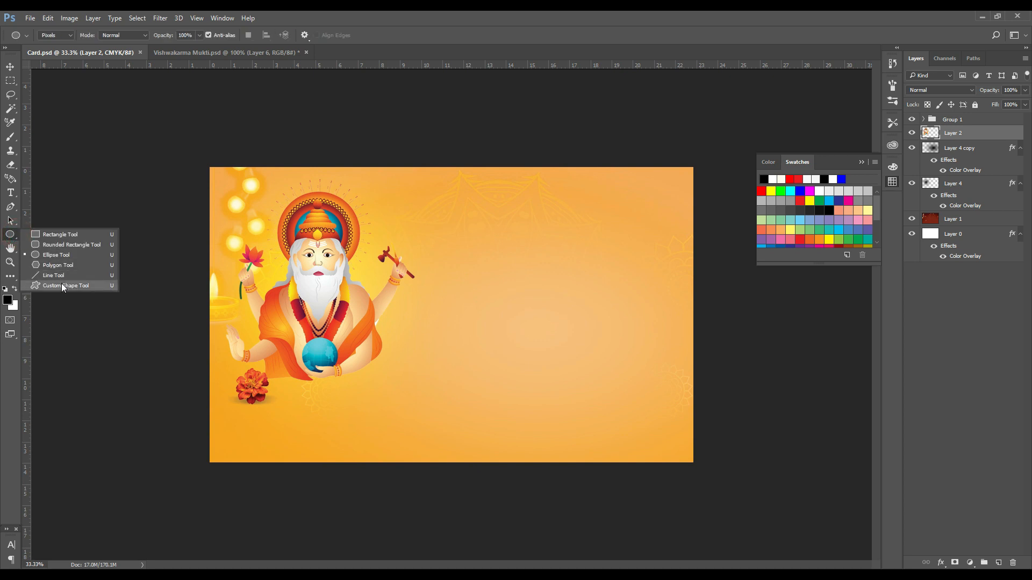
pyautogui.click(63, 286)
pyautogui.click(353, 36)
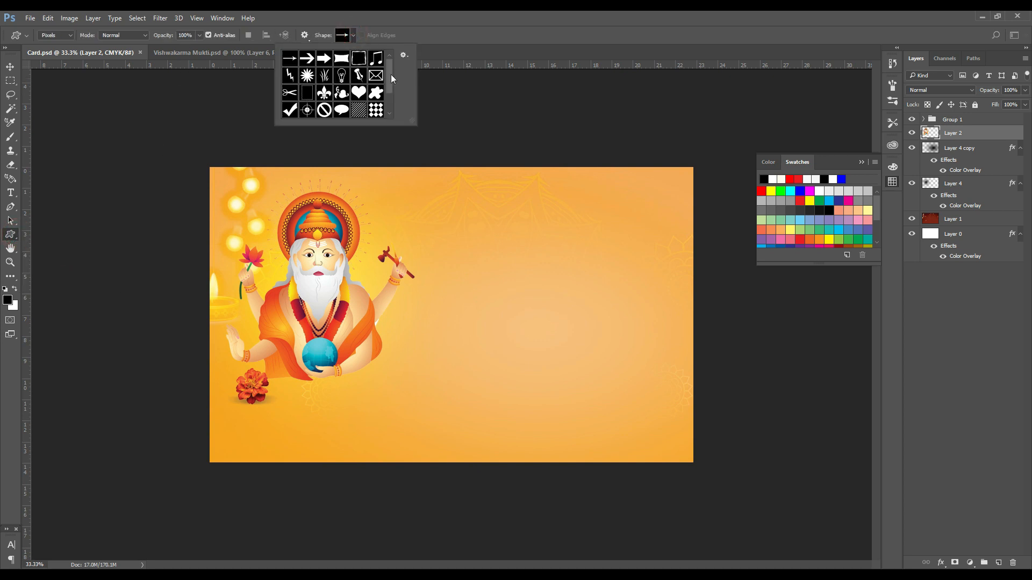
pyautogui.click(404, 56)
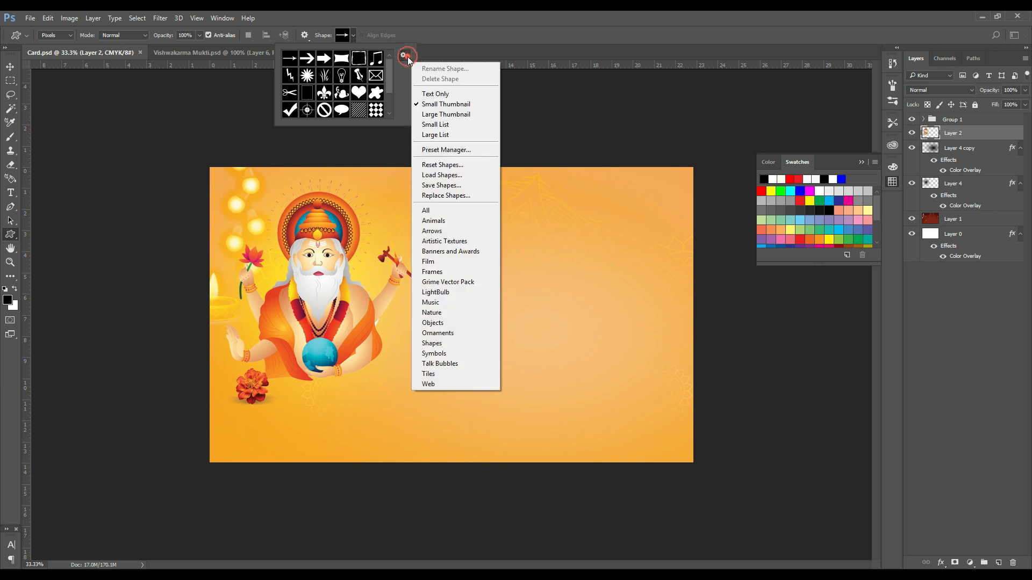
pyautogui.click(444, 213)
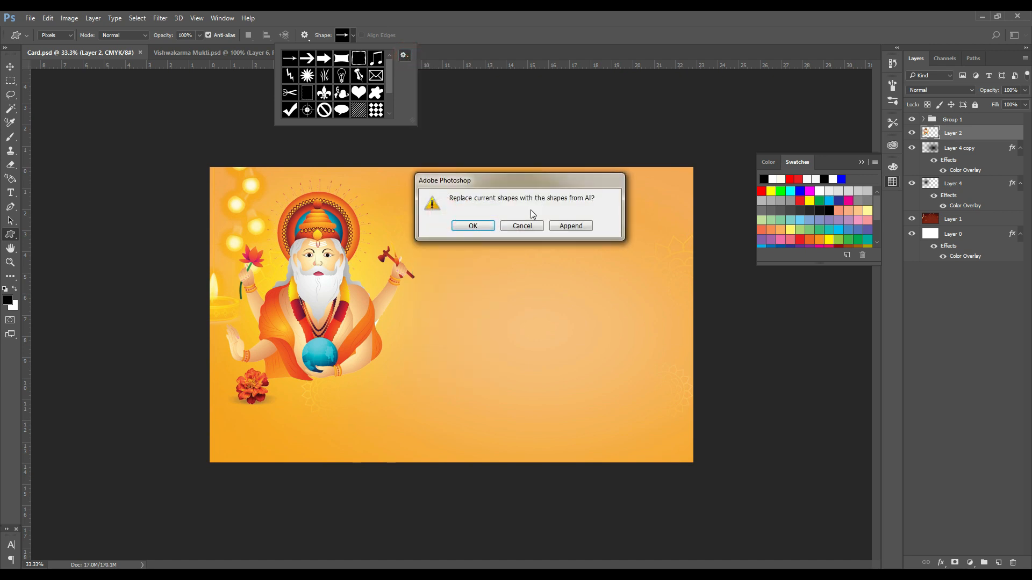
pyautogui.click(473, 226)
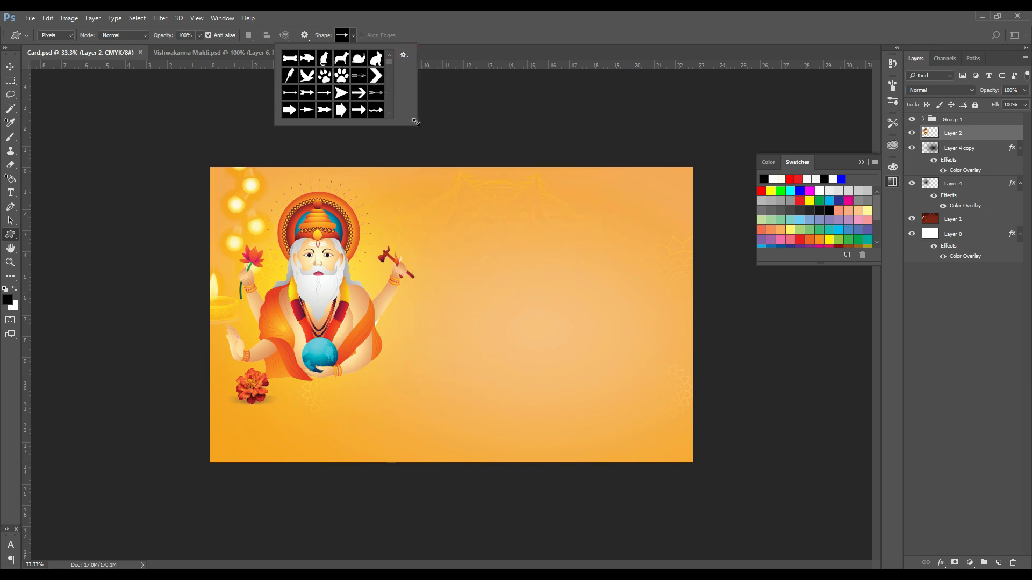
# Step: Pick an ornamental flower from the custom shapes and draw it in black on a new layer, sized as a small motif
pyautogui.moveTo(417, 123); pyautogui.dragTo(577, 417)
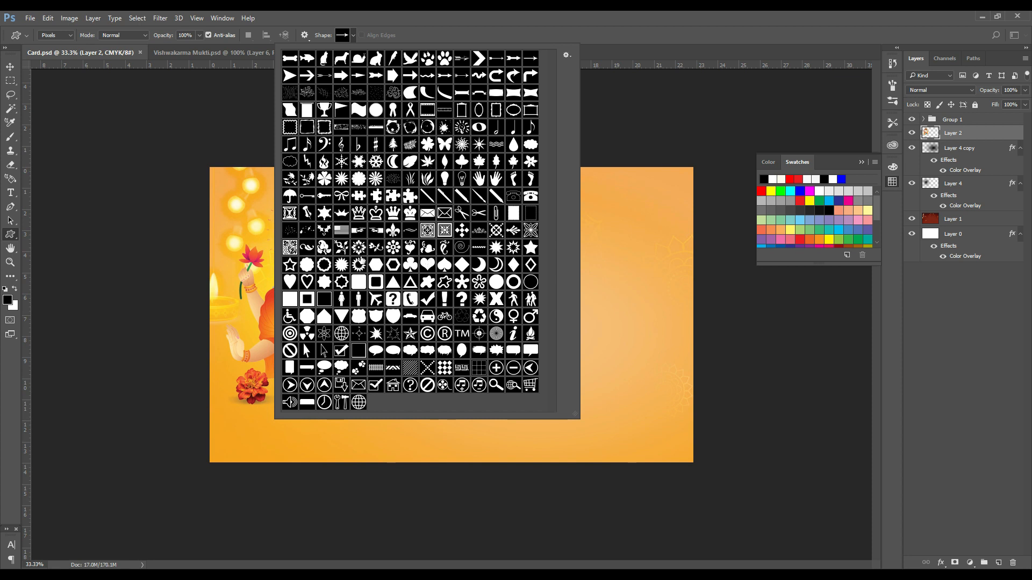
pyautogui.doubleClick(359, 248)
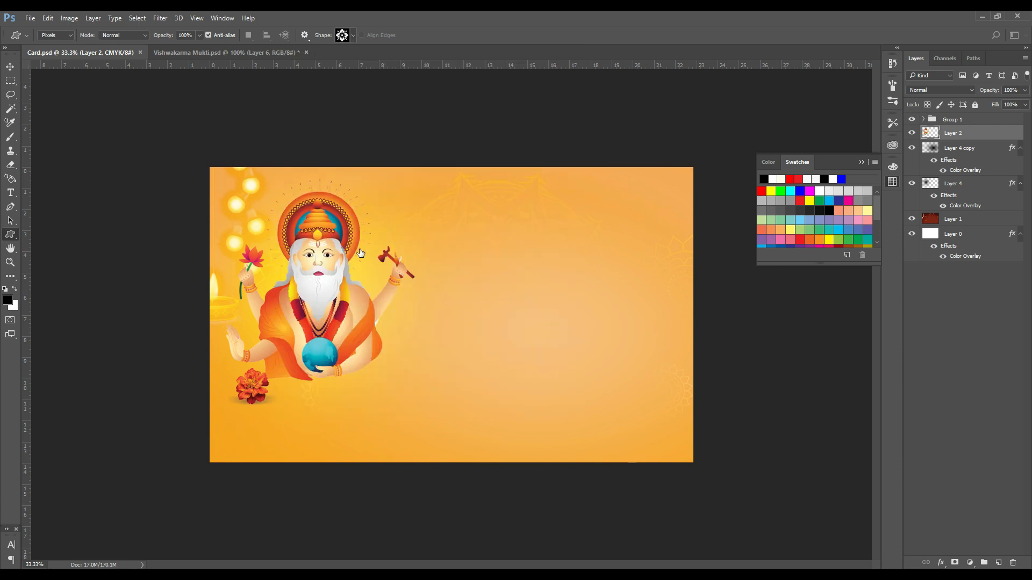
pyautogui.click(1000, 563)
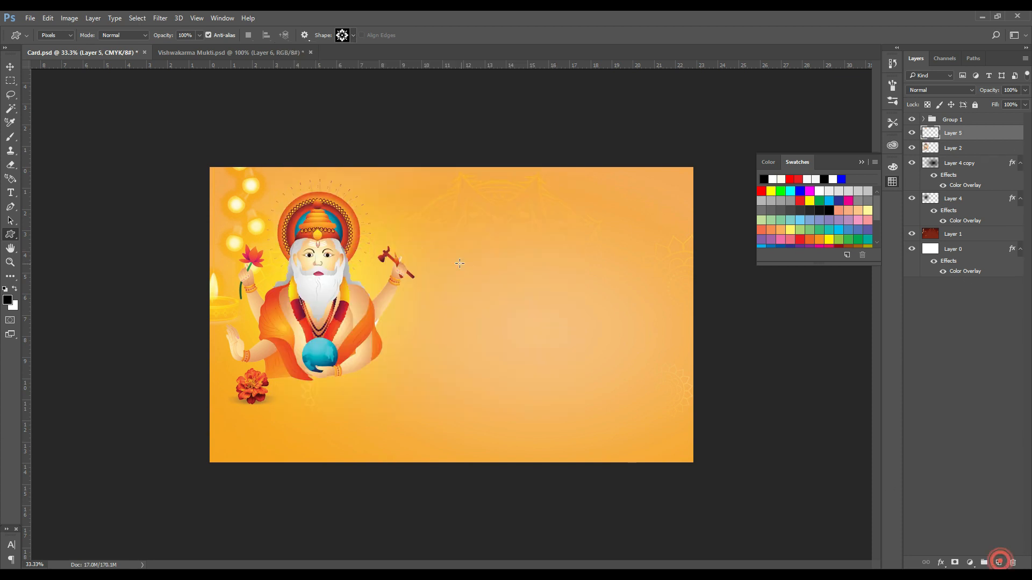
pyautogui.moveTo(434, 222)
pyautogui.mouseDown()
pyautogui.moveTo(473, 257)
pyautogui.moveTo(477, 230)
pyautogui.moveTo(428, 174)
pyautogui.moveTo(335, 429)
pyautogui.moveTo(304, 433)
pyautogui.moveTo(294, 422)
pyautogui.mouseUp()
pyautogui.click(11, 66)
pyautogui.hotkey('ctrl', 't')
pyautogui.press('Return')
# Step: Duplicate the flower motif near the card's lower-left edge into a staggered row and merge the copies
pyautogui.hotkey('ctrl', '+')
pyautogui.hotkey('ctrl', '+')
pyautogui.moveTo(298, 358); pyautogui.dragTo(401, 267)
pyautogui.moveTo(251, 459); pyautogui.dragTo(422, 367)
pyautogui.hotkey('ctrl', 'e')
pyautogui.hotkey('ctrl', 'e')
pyautogui.hotkey('ctrl', 'e')
# Step: Duplicate and merge the flower row repeatedly until it extends past the card's right edge
pyautogui.moveTo(280, 347); pyautogui.dragTo(578, 362)
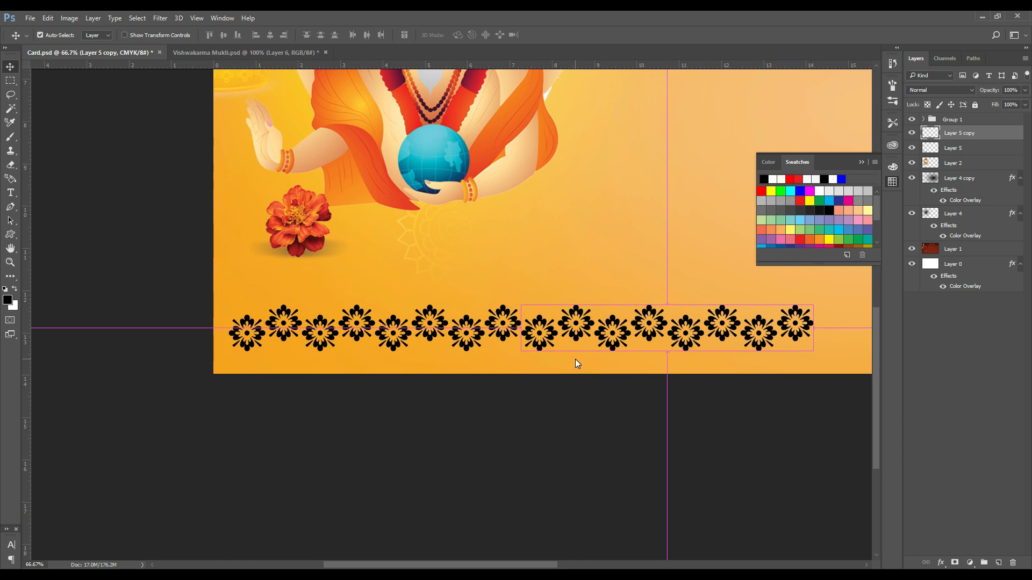
pyautogui.hotkey('ctrl', 'e')
pyautogui.hotkey('ctrl', '-')
pyautogui.moveTo(240, 483); pyautogui.dragTo(684, 478)
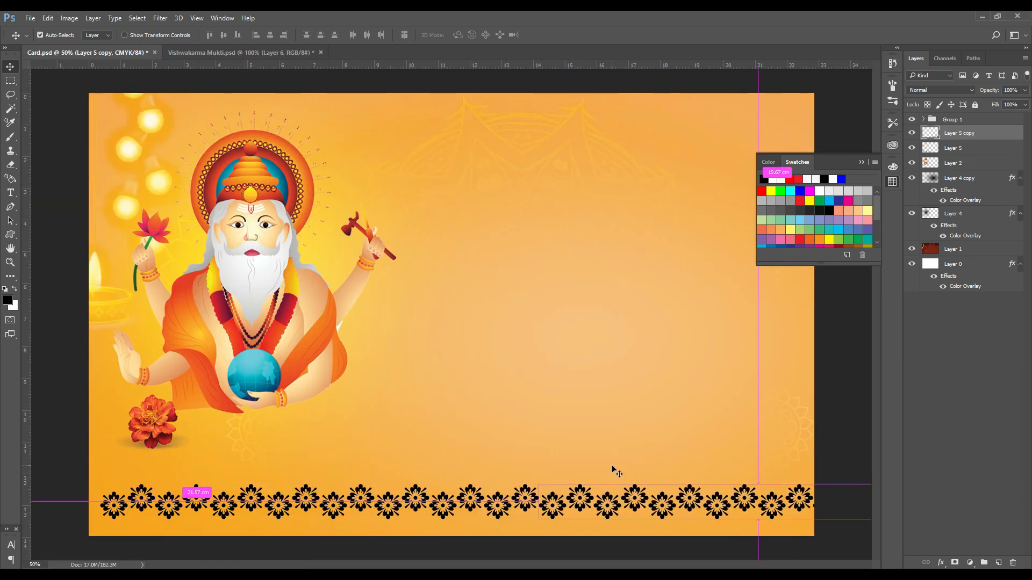
pyautogui.hotkey('ctrl', 'e')
# Step: Scale the merged flower row down to fit within the card's width along the lower edge
pyautogui.hotkey('ctrl', '-')
pyautogui.hotkey('ctrl', 't')
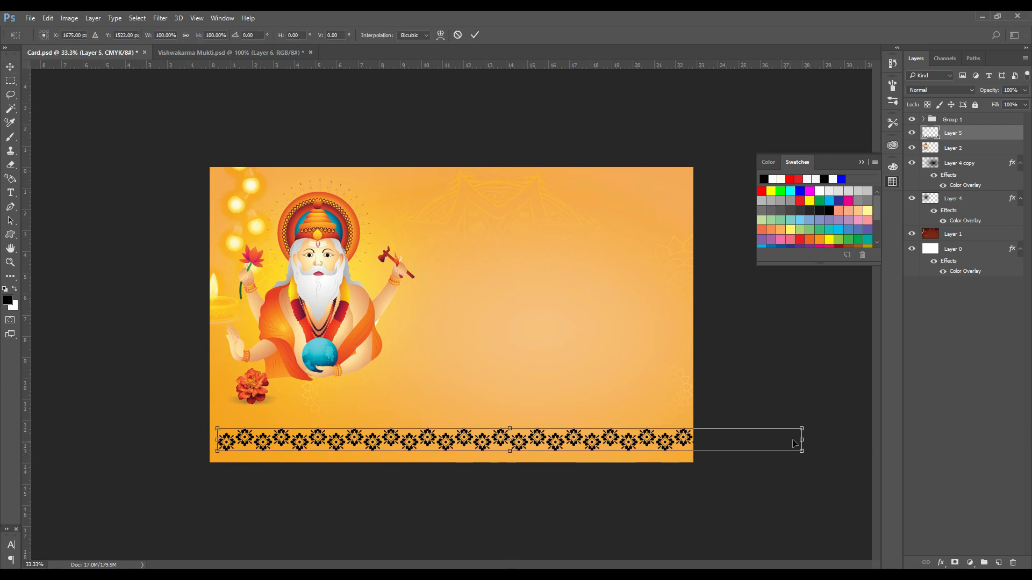
pyautogui.moveTo(801, 429); pyautogui.dragTo(689, 428)
pyautogui.press('Return')
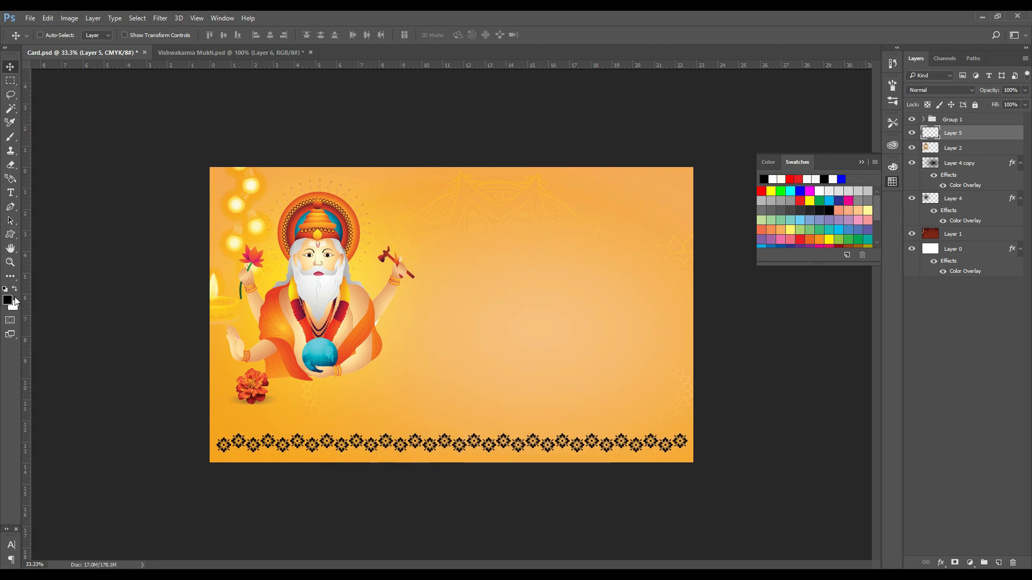
# Step: Draw a thin black rectangle as a line spanning the flower row's width on a new layer, just above the row
pyautogui.rightClick(10, 235)
pyautogui.click(52, 236)
pyautogui.click(1000, 563)
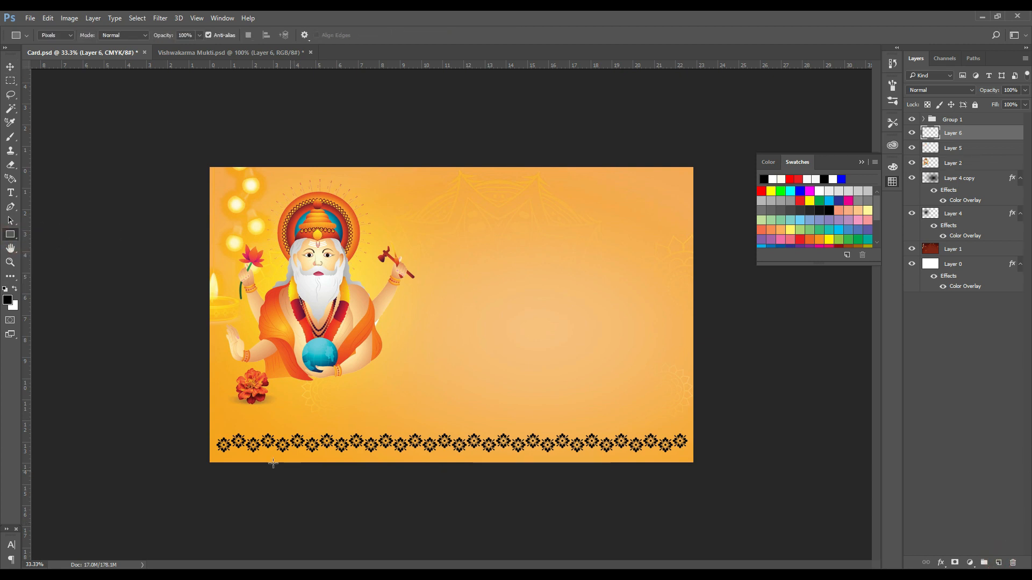
pyautogui.moveTo(215, 429); pyautogui.dragTo(685, 430)
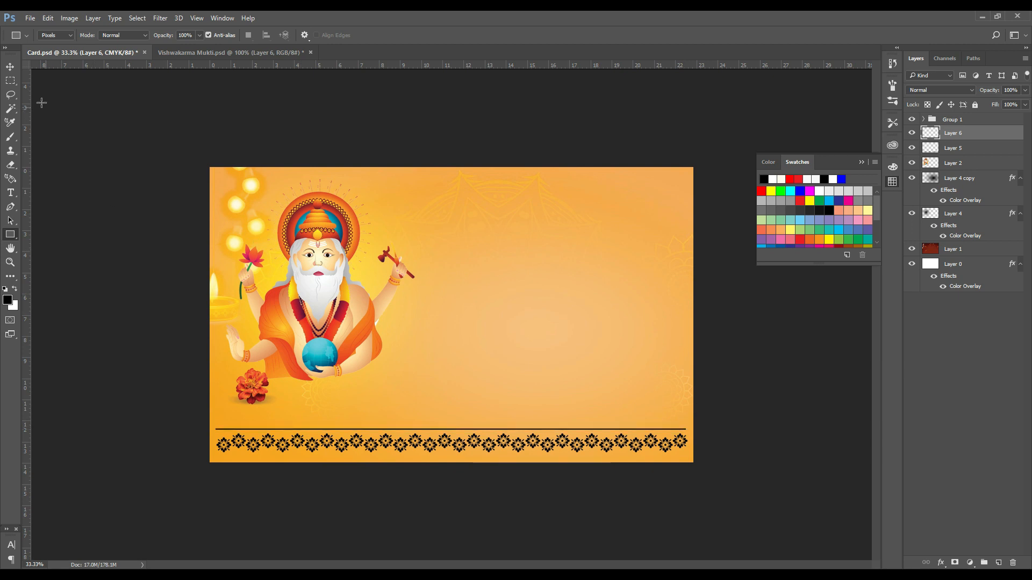
# Step: Move the black line to just below the flower row, nudging it clear of the motifs
pyautogui.click(10, 67)
pyautogui.hotkey('ctrl', '+')
pyautogui.hotkey('ctrl', '+')
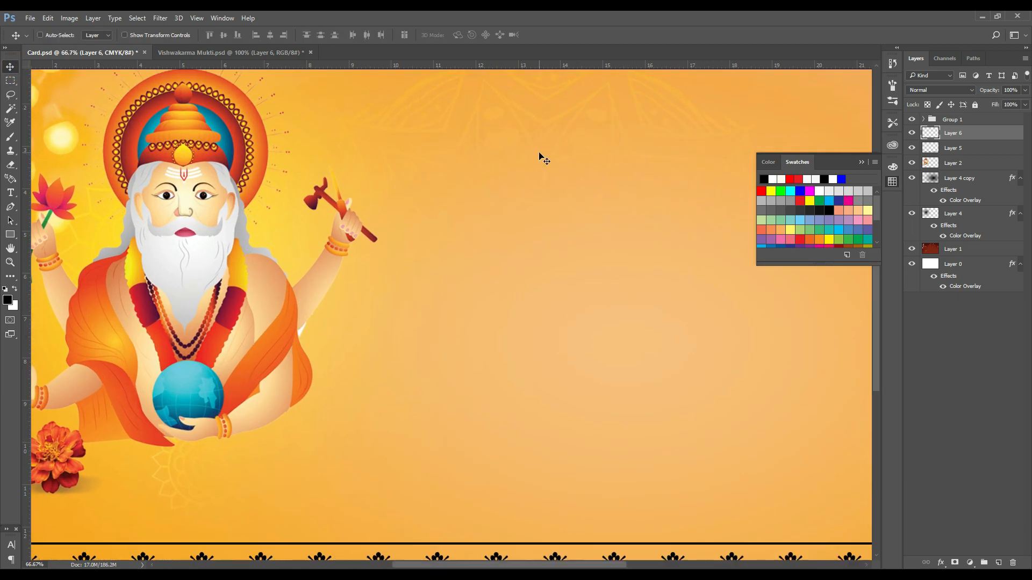
pyautogui.moveTo(521, 379); pyautogui.dragTo(556, 206)
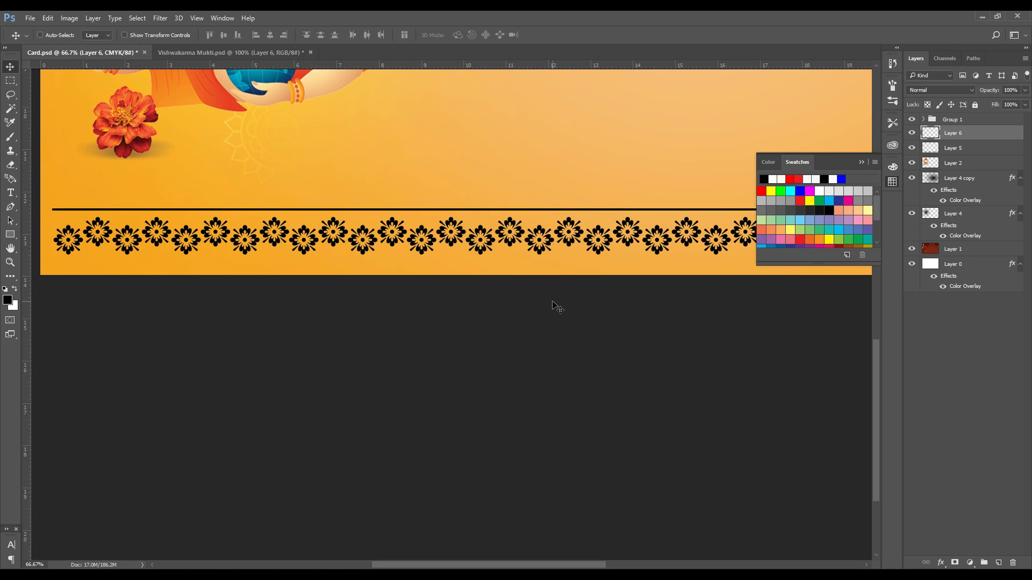
pyautogui.moveTo(492, 199); pyautogui.dragTo(491, 247)
pyautogui.press('Down')
pyautogui.press('Down')
pyautogui.press('Down')
pyautogui.press('Down')
pyautogui.press('Down')
pyautogui.press('Down')
pyautogui.press('Down')
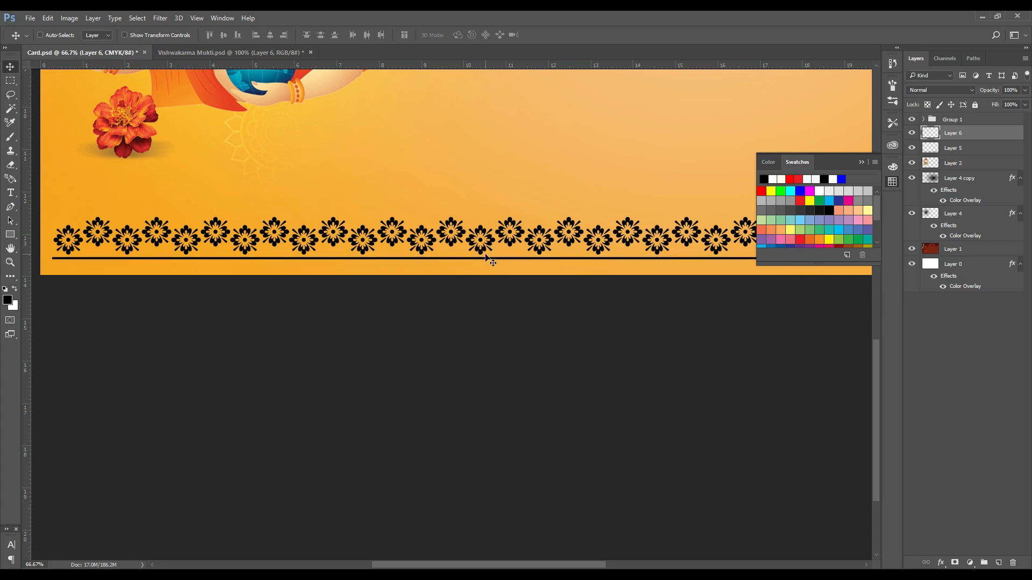
# Step: Convert the line and flower row into one smart object and bring it to the top of the layer stack
pyautogui.keyDown('shift'); pyautogui.click(951, 151); pyautogui.keyUp('shift')
pyautogui.rightClick(955, 137)
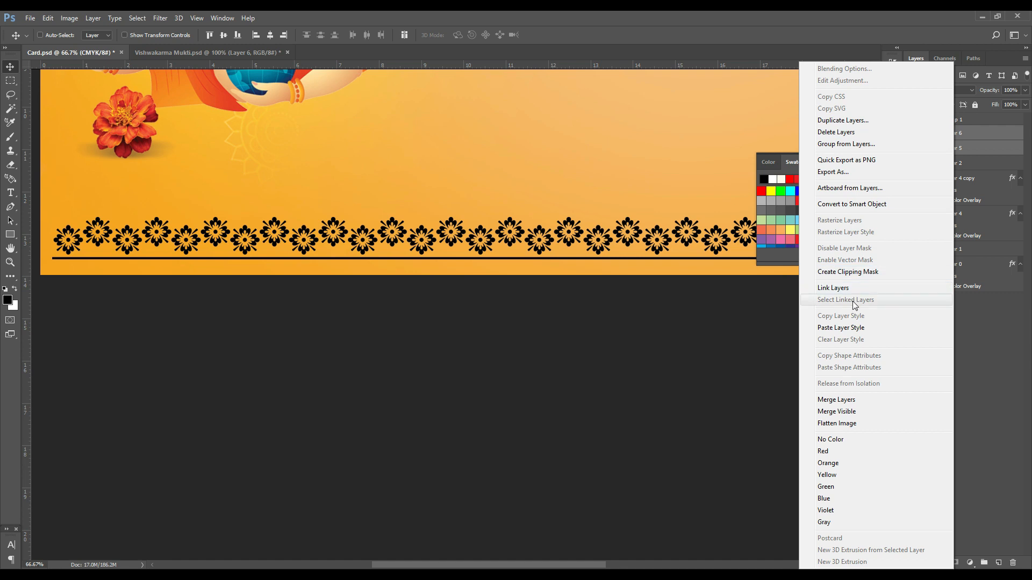
pyautogui.click(848, 206)
pyautogui.hotkey('ctrl', 'shift', ']')
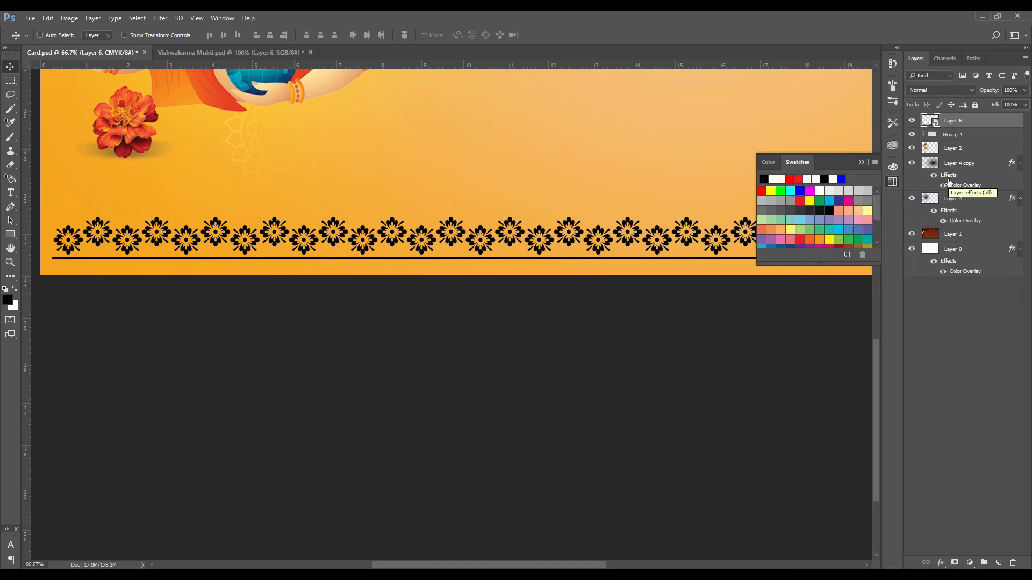
# Step: Apply a Color Overlay to the flower border using a light orange sampled from the card's background
pyautogui.hotkey('ctrl', '-')
pyautogui.hotkey('ctrl', '-')
pyautogui.hotkey('ctrl', '-')
pyautogui.click(941, 563)
pyautogui.click(962, 509)
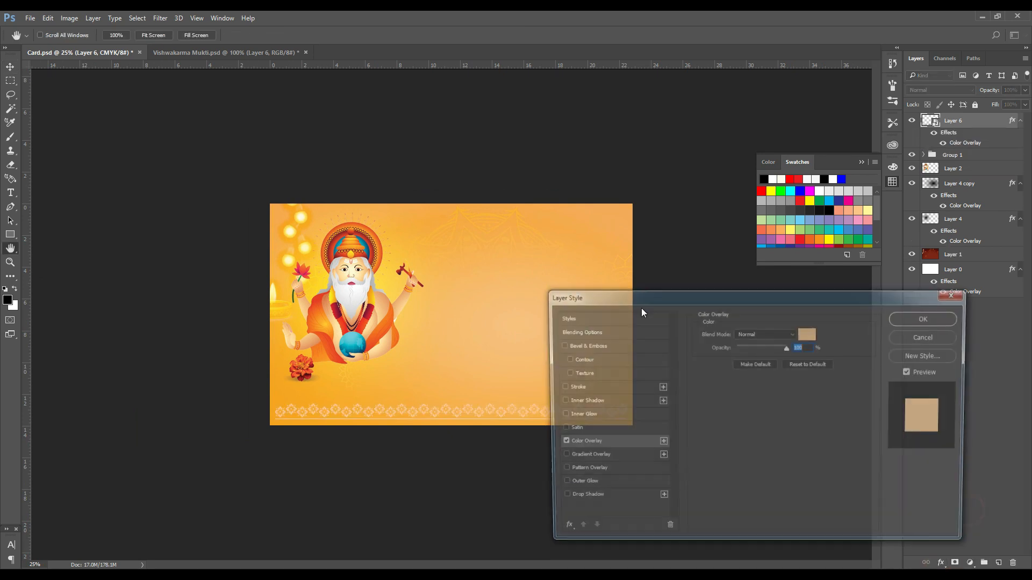
pyautogui.click(807, 335)
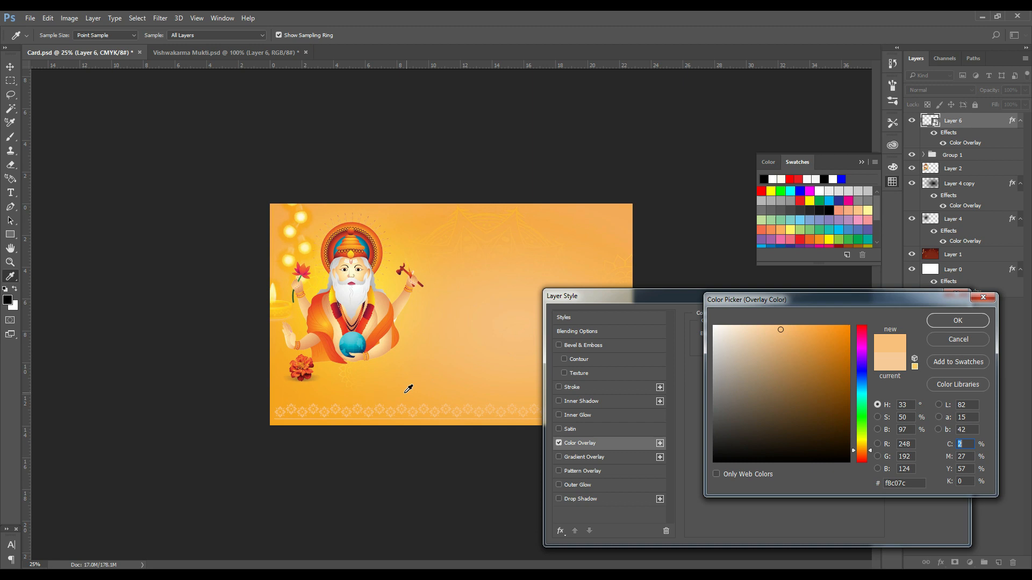
pyautogui.click(359, 371)
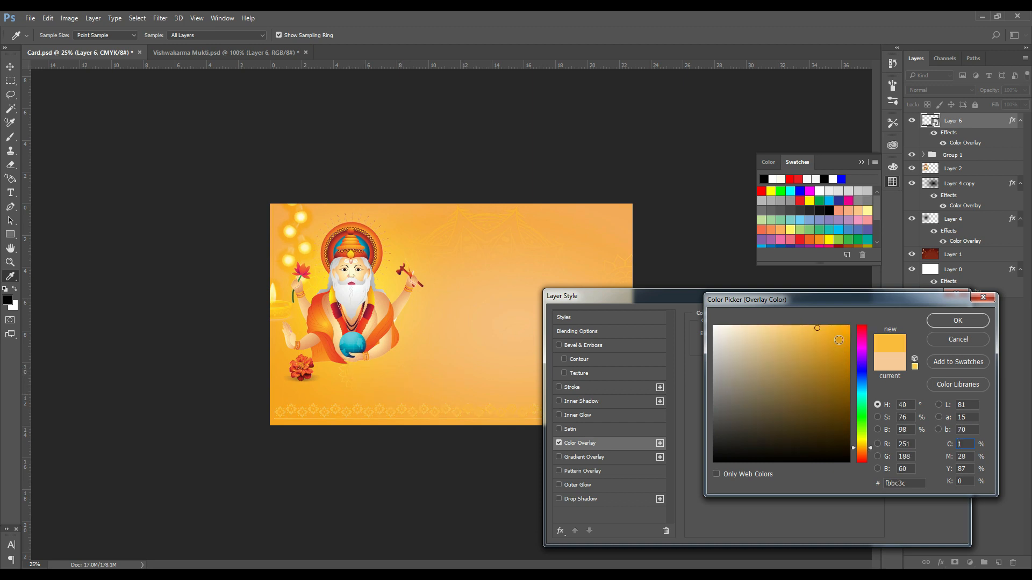
pyautogui.click(839, 340)
pyautogui.click(381, 373)
pyautogui.click(958, 322)
pyautogui.click(931, 319)
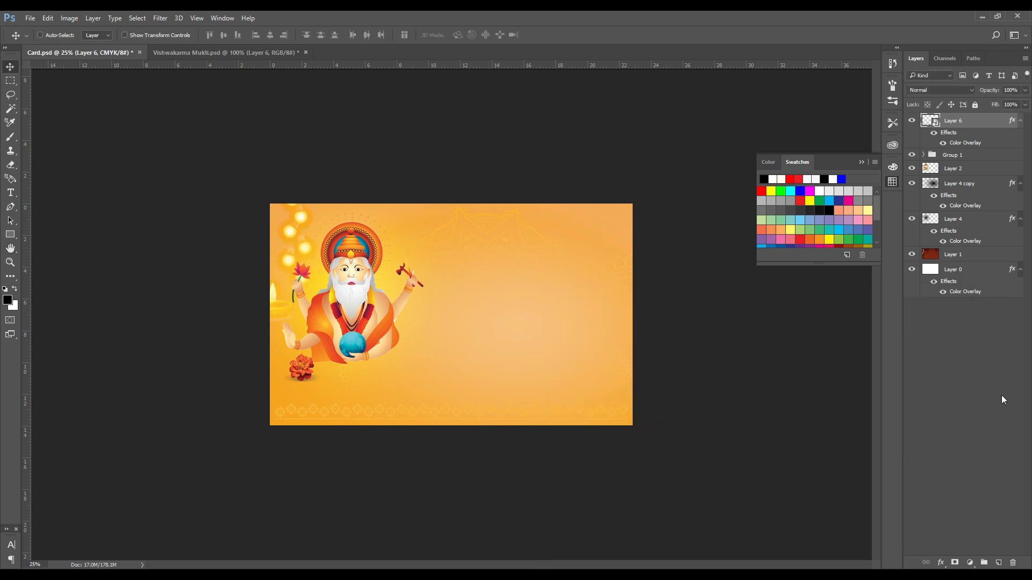
# Step: Change the flower border's Color Overlay to the darker ochre c98b18
pyautogui.click(935, 89)
pyautogui.click(938, 94)
pyautogui.click(940, 562)
pyautogui.click(960, 518)
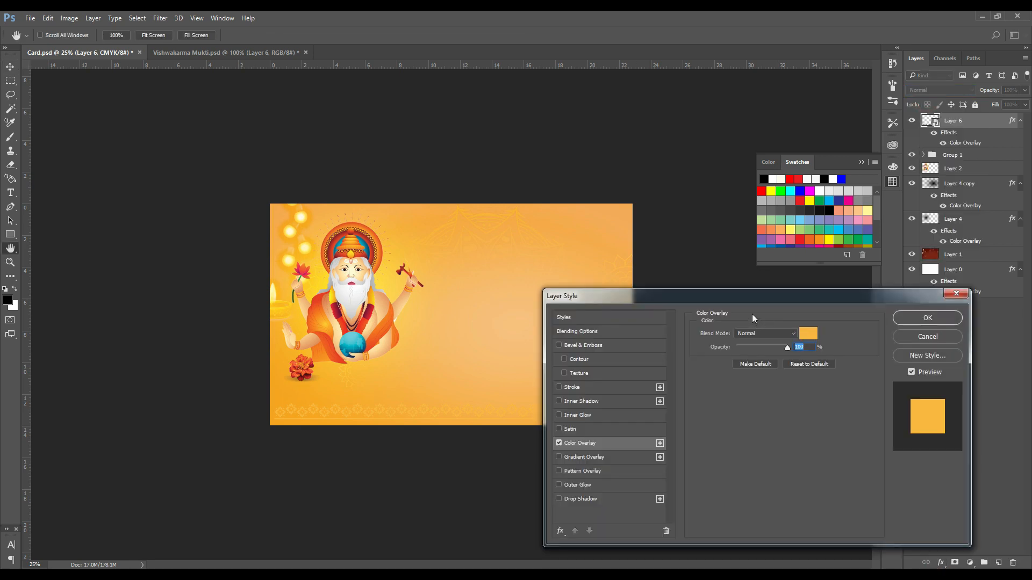
pyautogui.moveTo(753, 296); pyautogui.dragTo(883, 296)
pyautogui.click(938, 333)
pyautogui.moveTo(842, 333); pyautogui.dragTo(833, 354)
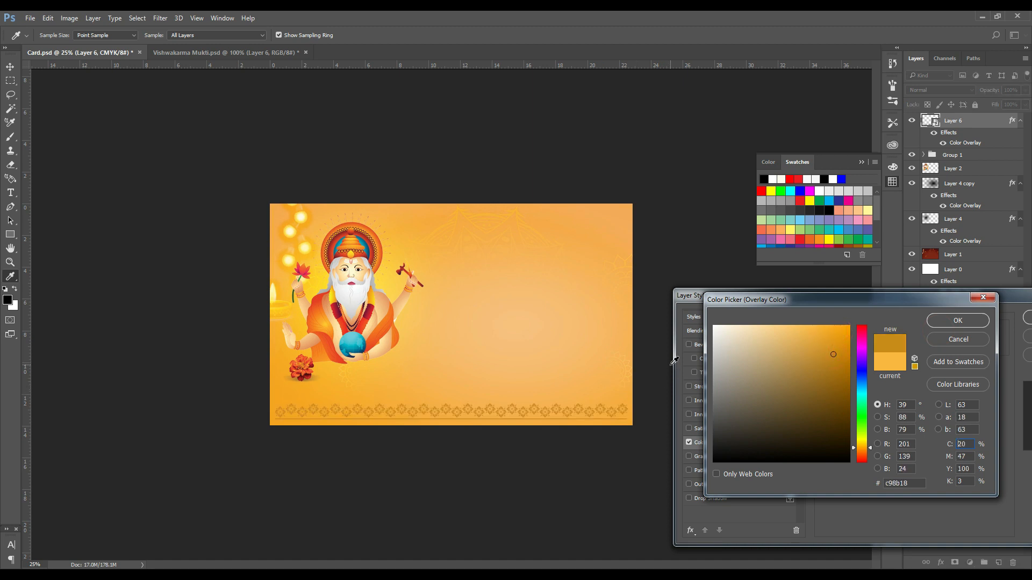
pyautogui.press('Return')
pyautogui.press('Return')
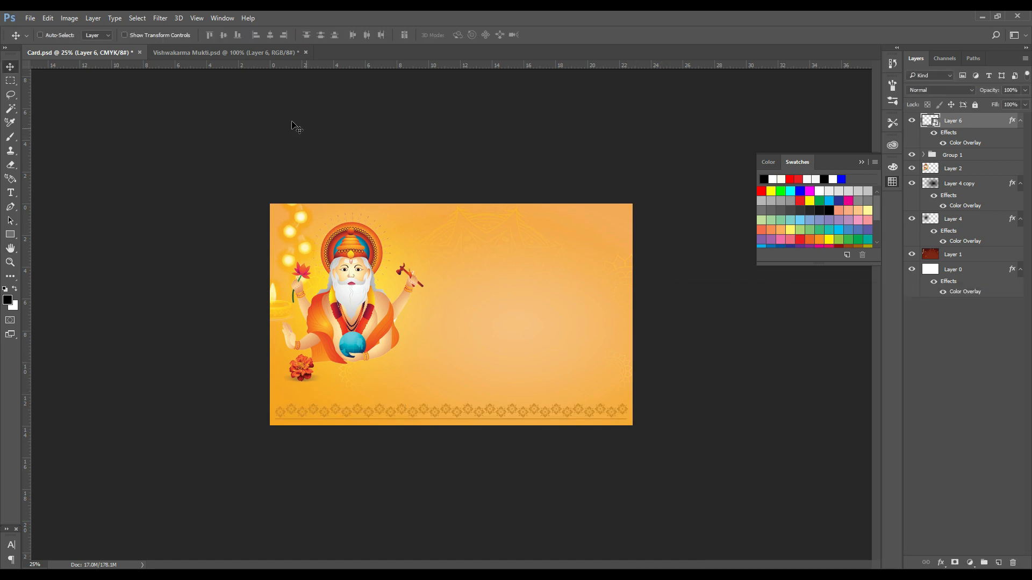
# Step: Duplicate the flower border above the original and flip the copy vertically
pyautogui.click(198, 52)
pyautogui.click(106, 54)
pyautogui.moveTo(425, 403); pyautogui.dragTo(459, 298)
pyautogui.hotkey('ctrl', 't')
pyautogui.rightClick(488, 309)
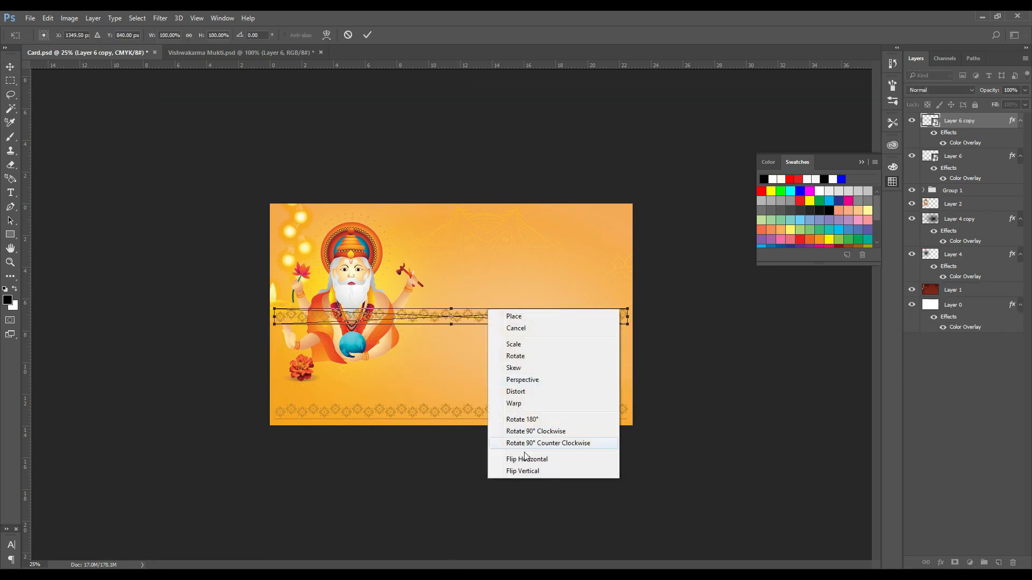
pyautogui.click(525, 467)
pyautogui.press('Return')
# Step: Move the flipped border to the card's upper edge and fine-tune its vertical position
pyautogui.moveTo(453, 350); pyautogui.dragTo(454, 253)
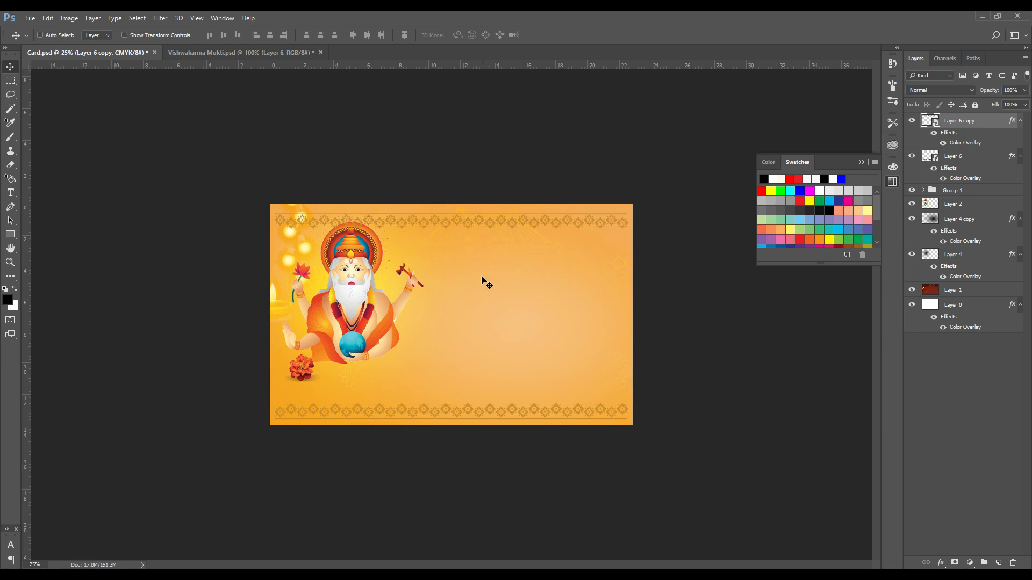
pyautogui.hotkey('shift', 'Up')
pyautogui.hotkey('shift', 'Up')
pyautogui.hotkey('shift', 'Up')
pyautogui.hotkey('shift', 'Up')
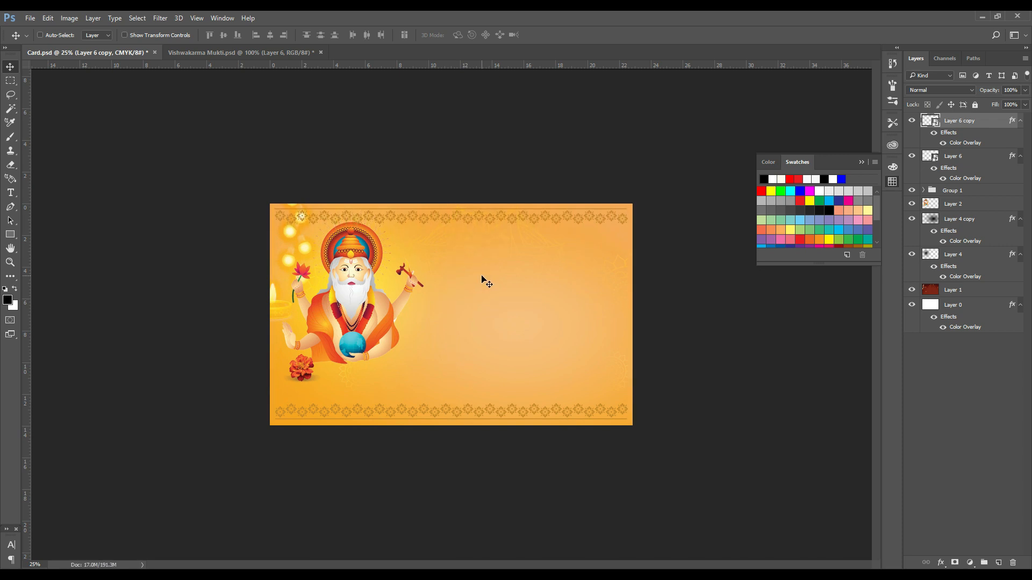
pyautogui.press('Down')
pyautogui.press('Down')
# Step: Merge the upper and lower flower borders into a single layer
pyautogui.press('ctrl')
pyautogui.click(960, 155)
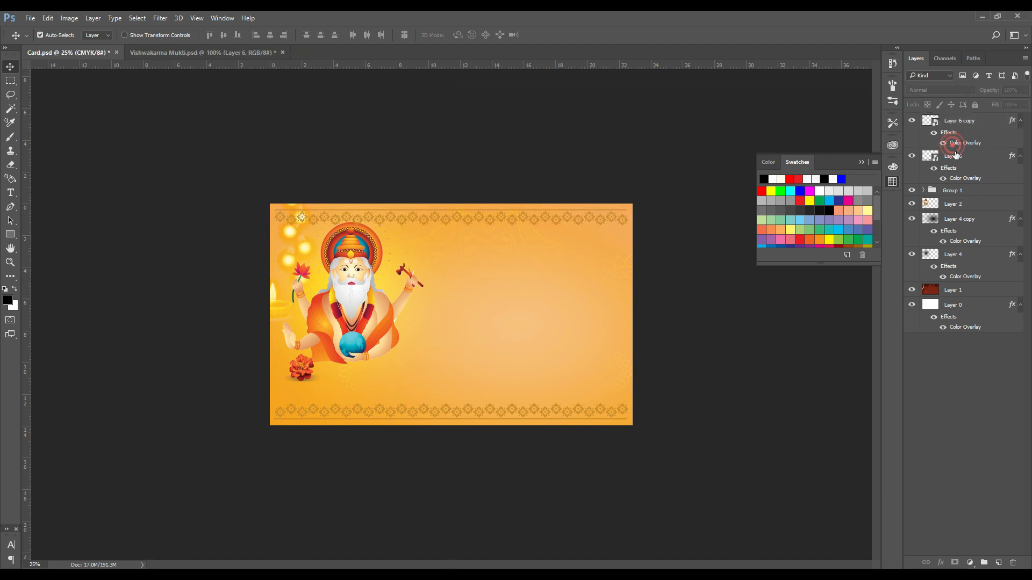
pyautogui.keyDown('ctrl'); pyautogui.click(954, 122); pyautogui.keyUp('ctrl')
pyautogui.hotkey('ctrl', 'e')
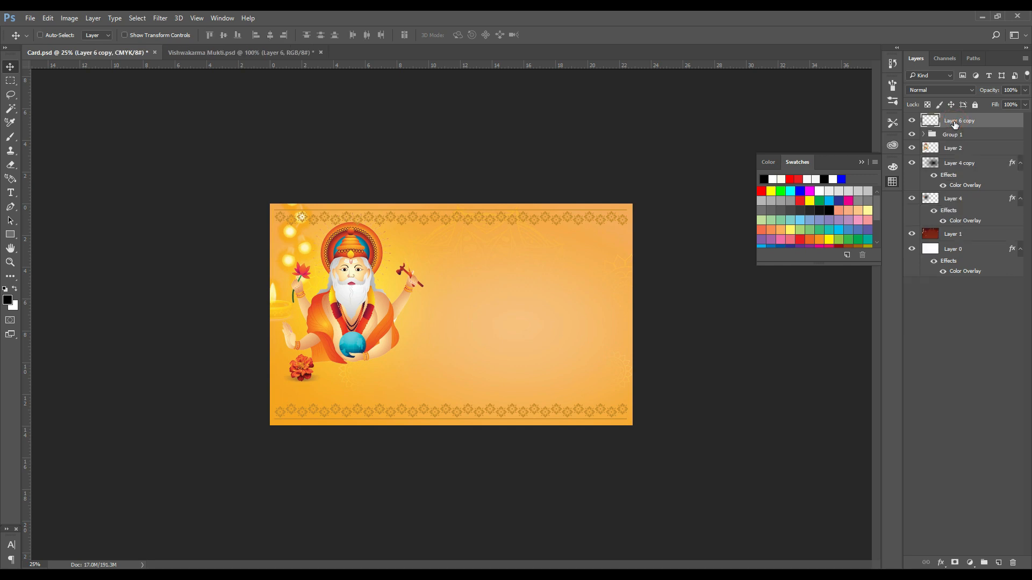
# Step: Add a layer mask to the merged borders and fade the upper border's left end with a soft black brush sized 2000
pyautogui.click(956, 563)
pyautogui.press('b')
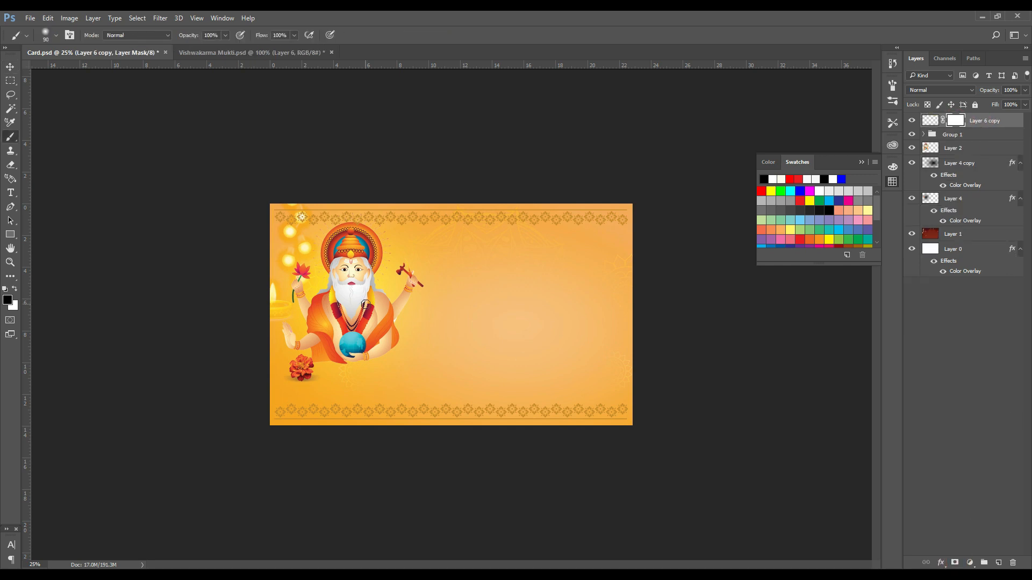
pyautogui.press(']')
pyautogui.press(']')
pyautogui.press(']')
pyautogui.press(']')
pyautogui.press(']')
pyautogui.press(']')
pyautogui.press(']')
pyautogui.press(']')
pyautogui.press(']')
pyautogui.press(']')
pyautogui.press(']')
pyautogui.press(']')
pyautogui.press(']')
pyautogui.press(']')
pyautogui.press(']')
pyautogui.press(']')
pyautogui.press(']')
pyautogui.press(']')
pyautogui.press(']')
pyautogui.click(319, 189)
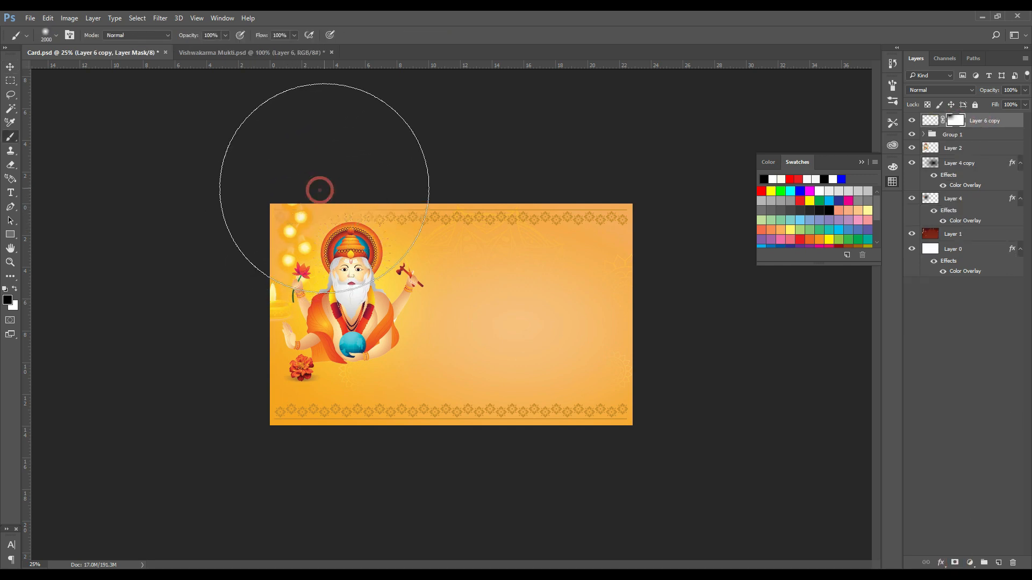
# Step: Extend the black fade on the merged borders' layer mask across the middle of the card with the soft brush
pyautogui.click(615, 326)
pyautogui.click(415, 333)
pyautogui.click(331, 313)
pyautogui.press('v')
pyautogui.moveTo(652, 308); pyautogui.dragTo(651, 309)
# Step: Set the merged flower borders' blend mode to Linear Dodge (Add)
pyautogui.hotkey('ctrl', '+')
pyautogui.click(930, 120)
pyautogui.click(929, 90)
pyautogui.click(930, 95)
pyautogui.scroll(-6, 930, 93)
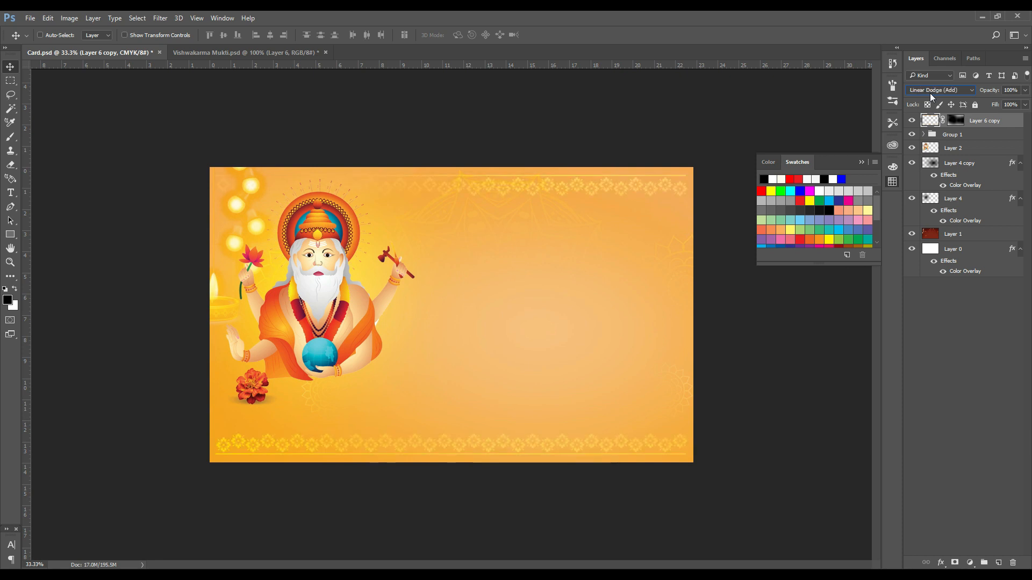
pyautogui.click(914, 121)
# Step: Duplicate the marigold flower, flip the copy horizontally, scale it to about 56% and place it below and to the right of the original
pyautogui.moveTo(260, 389); pyautogui.dragTo(249, 386)
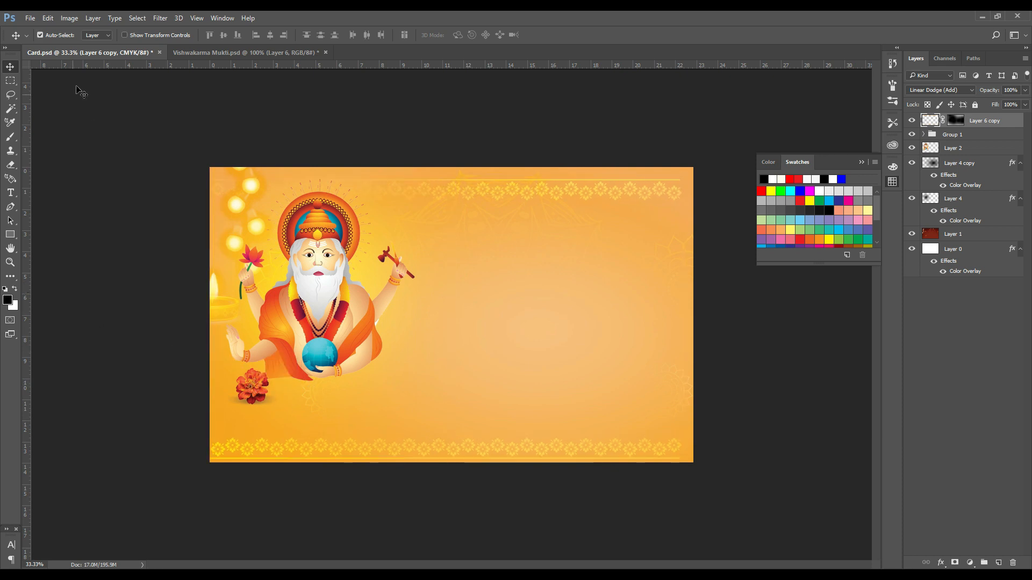
pyautogui.click(251, 382)
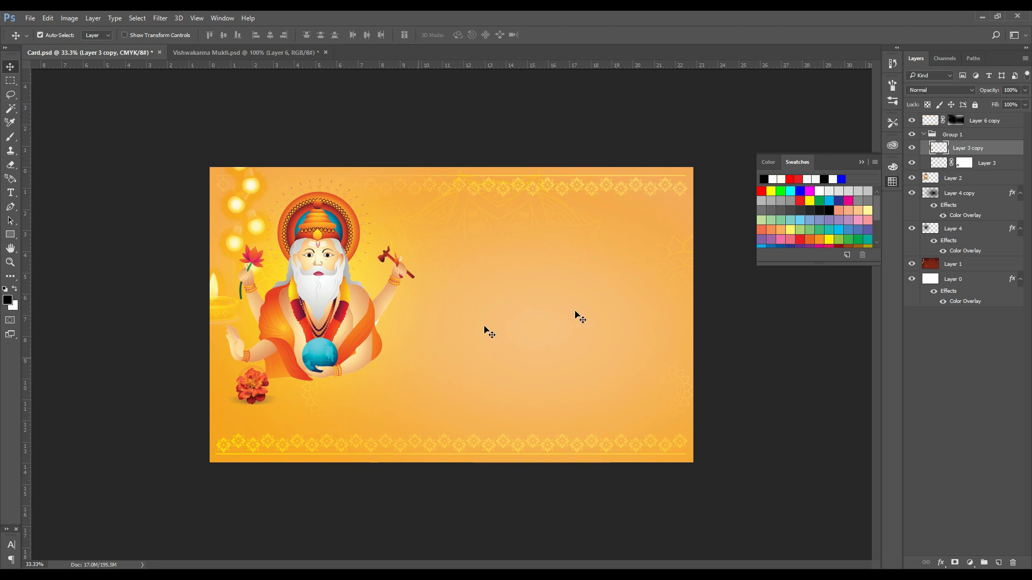
pyautogui.click(924, 134)
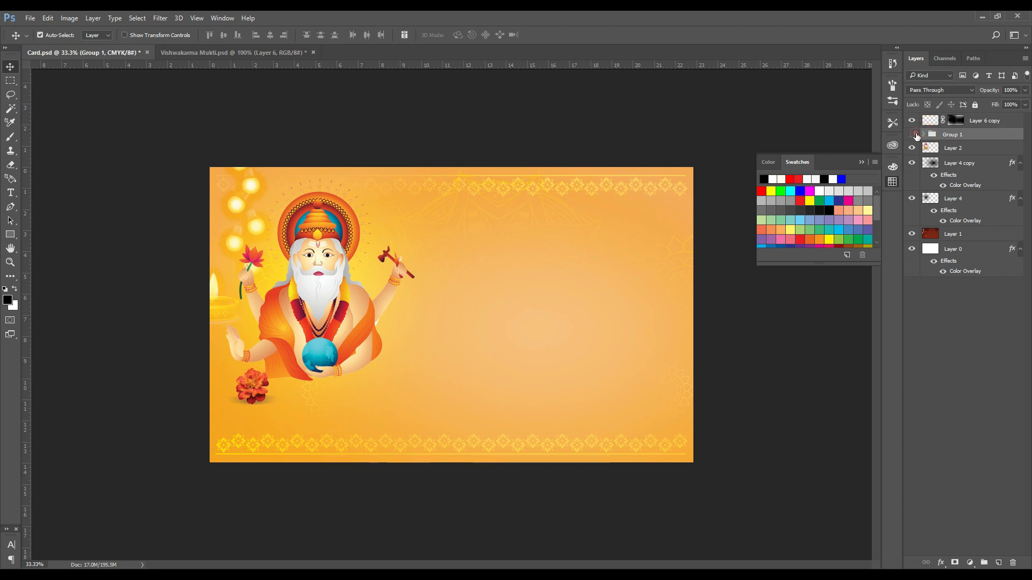
pyautogui.keyDown('alt'); pyautogui.moveTo(254, 385); pyautogui.dragTo(299, 407); pyautogui.keyUp('alt')
pyautogui.hotkey('ctrl', 't')
pyautogui.rightClick(305, 410)
pyautogui.click(356, 386)
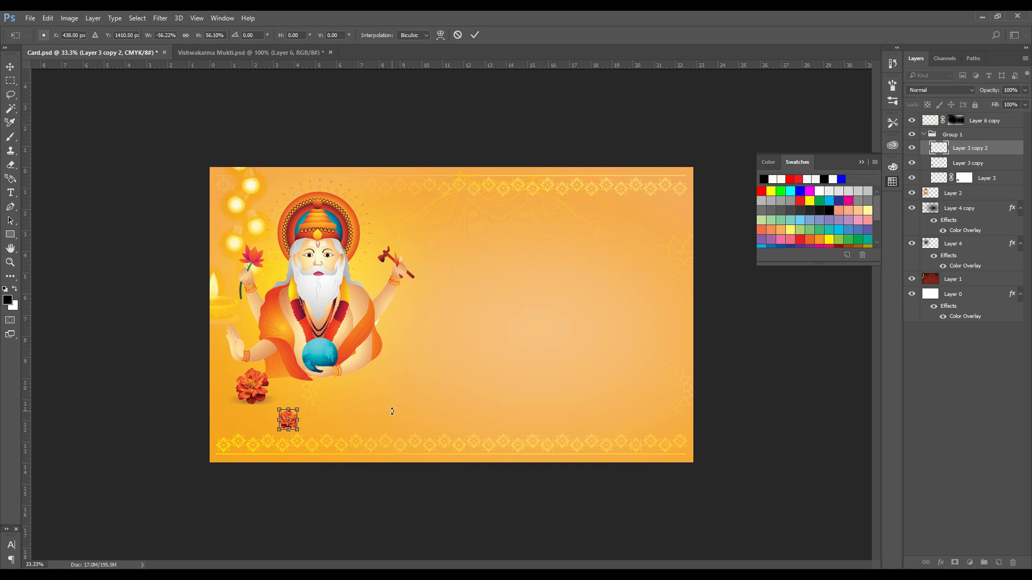
pyautogui.press('Return')
pyautogui.hotkey('shift', 'Down')
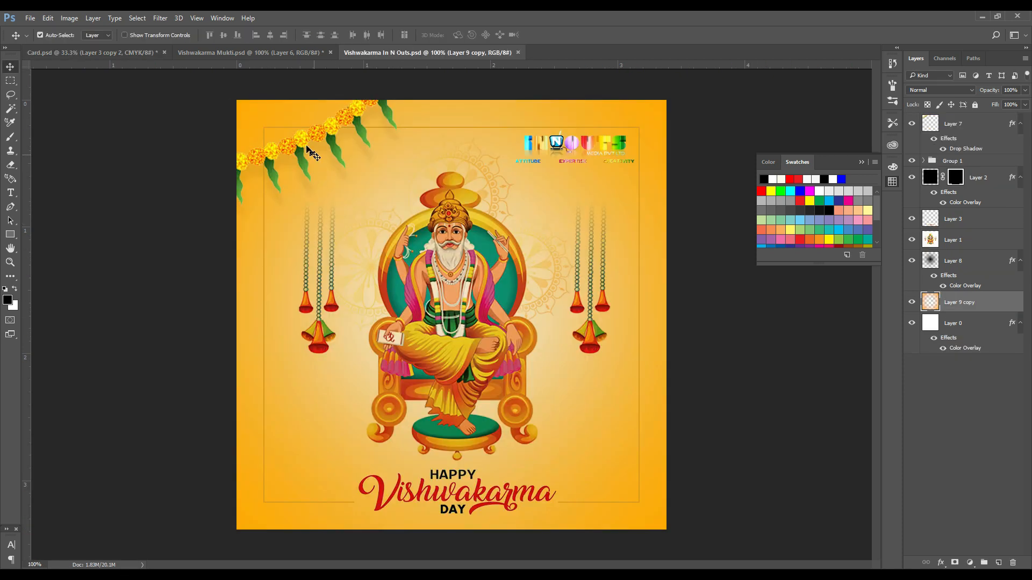
# Step: Bring the marigold garland from Vishwakarma In N Outs.psd into the card and scale it to about 230% at the upper-left corner
pyautogui.moveTo(317, 142); pyautogui.dragTo(371, 150)
pyautogui.hotkey('ctrl', '-')
pyautogui.hotkey('ctrl', 't')
pyautogui.moveTo(321, 214); pyautogui.dragTo(339, 232)
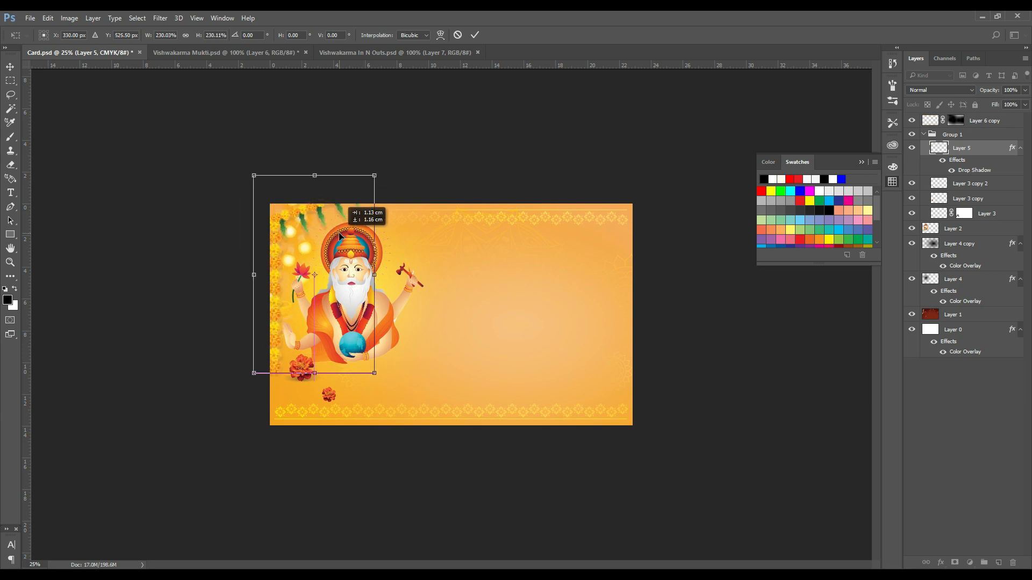
pyautogui.press('Return')
# Step: Shift the garland down so its flowers hang across the card's upper-left corner
pyautogui.hotkey('shift', 'Down')
pyautogui.hotkey('shift', 'Down')
pyautogui.hotkey('shift', 'Down')
pyautogui.hotkey('shift', 'Down')
pyautogui.hotkey('shift', 'Down')
pyautogui.hotkey('shift', 'Down')
pyautogui.hotkey('shift', 'Down')
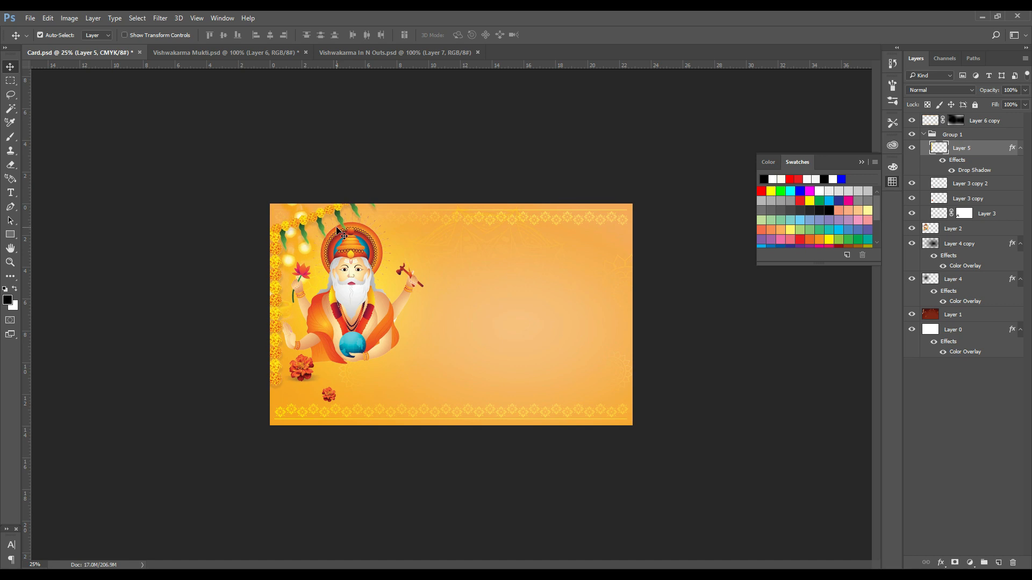
# Step: Duplicate the garland, flip the copy horizontally and place it at the card's upper-right corner
pyautogui.hotkey('ctrl', 'j')
pyautogui.hotkey('ctrl', 't')
pyautogui.rightClick(326, 220)
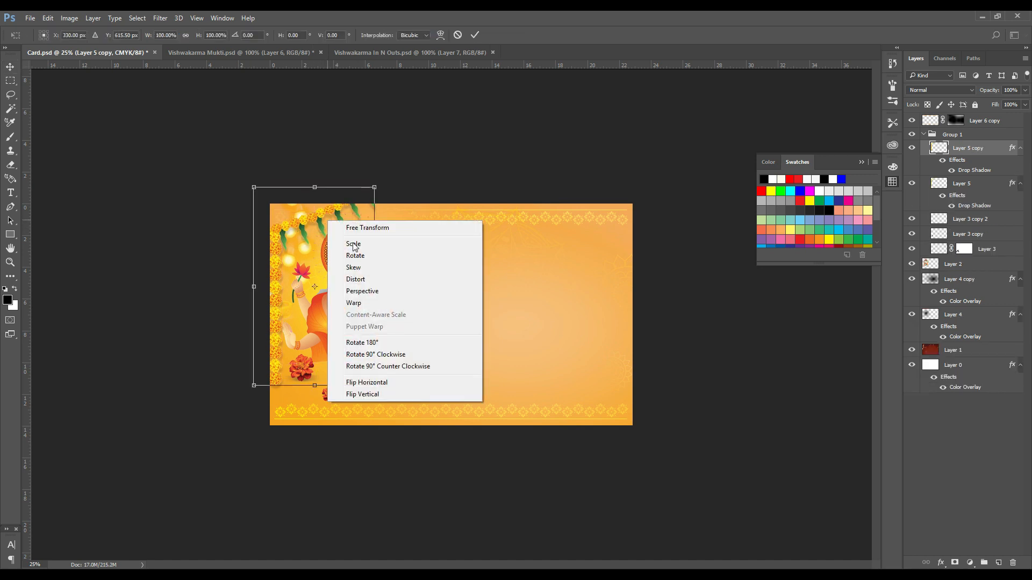
pyautogui.click(391, 385)
pyautogui.moveTo(335, 238); pyautogui.dragTo(703, 225)
pyautogui.press('Return')
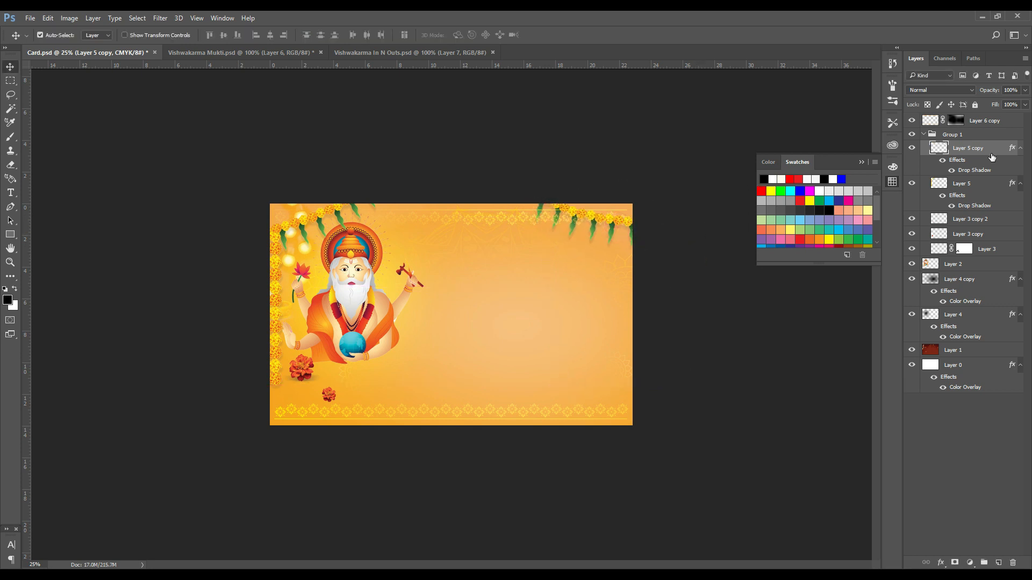
# Step: Bring both garland layers to the front of the layer stack and save the card
pyautogui.hotkey('ctrl', 'shift', ']')
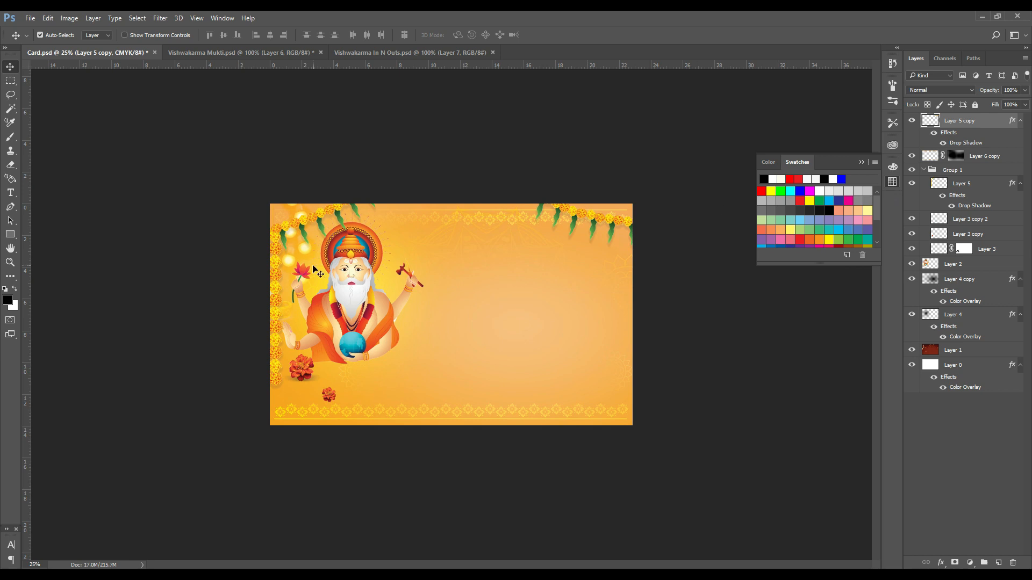
pyautogui.keyDown('ctrl'); pyautogui.click(304, 221); pyautogui.keyUp('ctrl')
pyautogui.hotkey('ctrl', 'shift', ']')
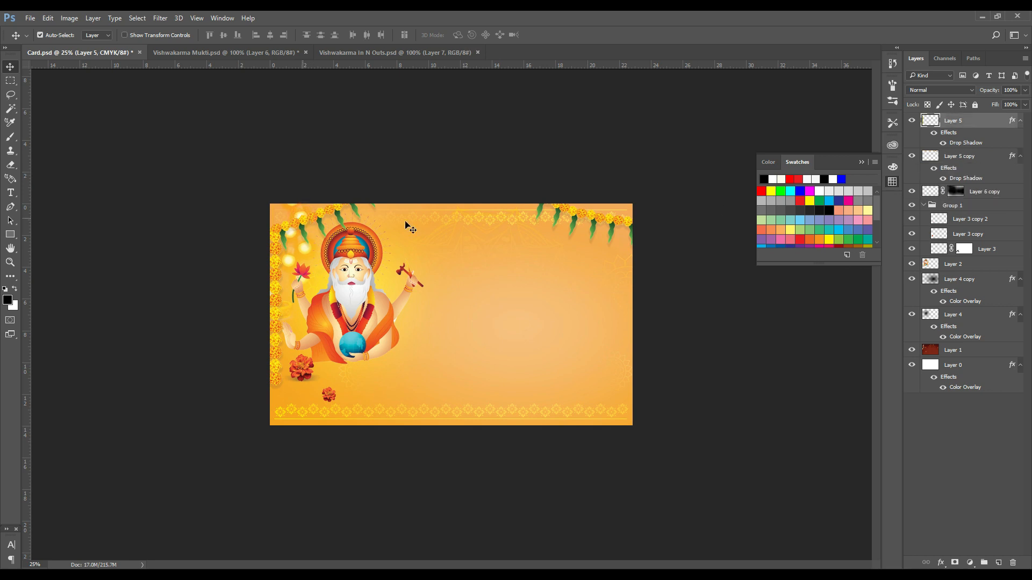
pyautogui.keyDown('ctrl'); pyautogui.click(601, 222); pyautogui.keyUp('ctrl')
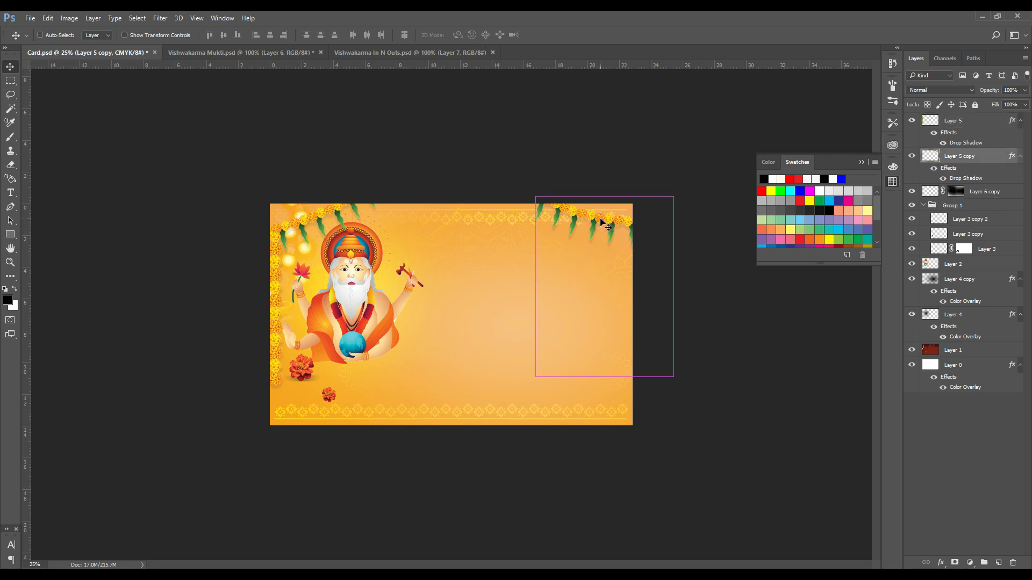
pyautogui.hotkey('ctrl', 's')
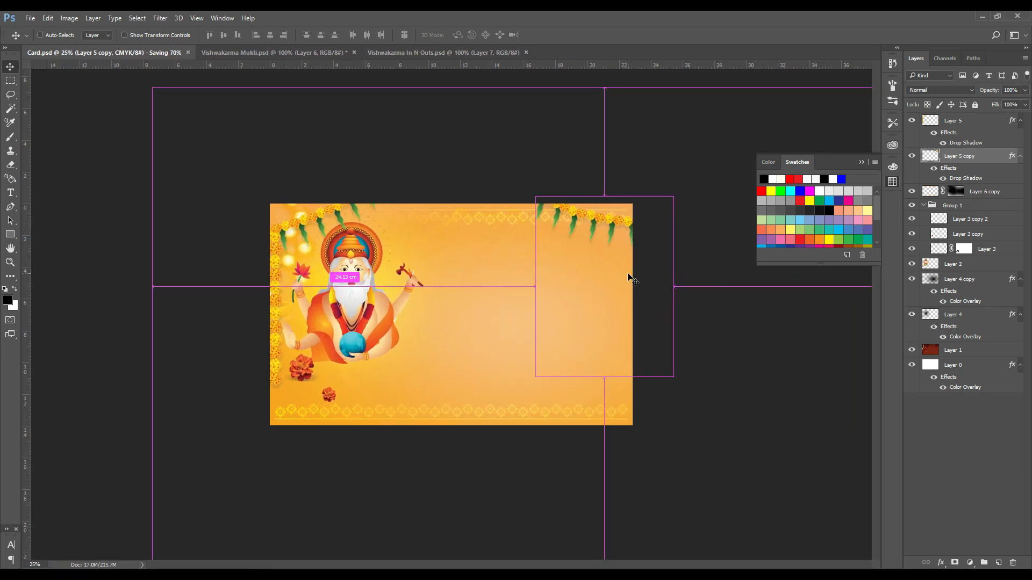
# Step: Convert "বিশ্বকর্মা পূজা" to ANSI V2 in the browser's Okkhor52 converter and add the result as a text layer on the card
pyautogui.hotkey('ctrl', '=')
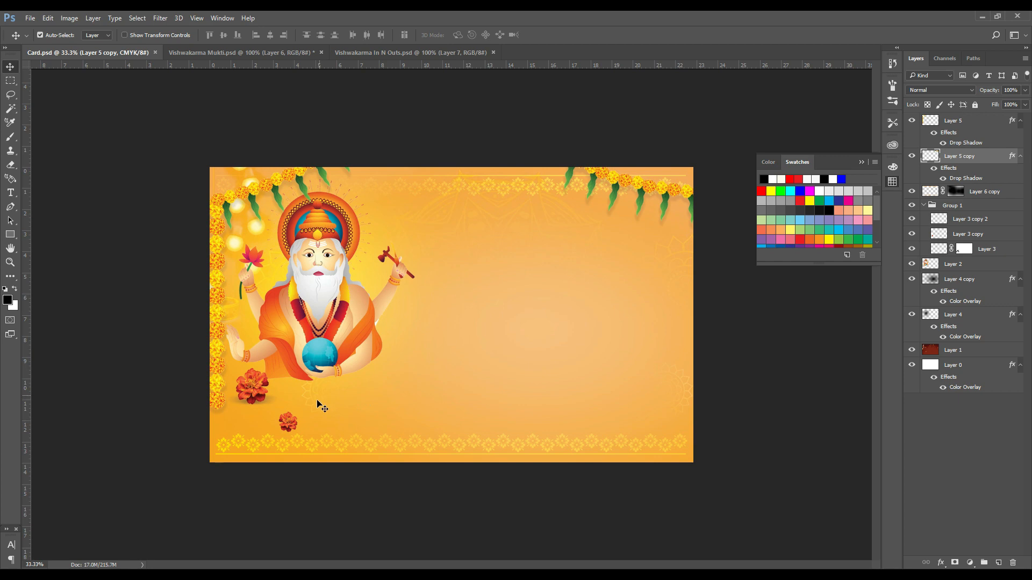
pyautogui.hotkey('alt', 'Tab')
pyautogui.write('বিশ্বকর্মা puja')
pyautogui.press('space')
pyautogui.hotkey('ctrl', 'a')
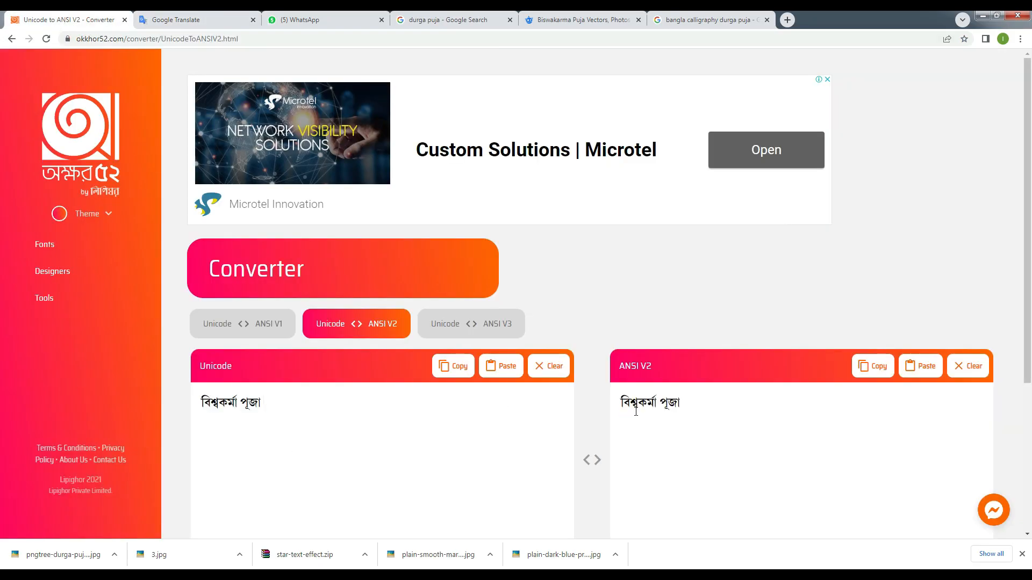
pyautogui.hotkey('alt', 'Tab')
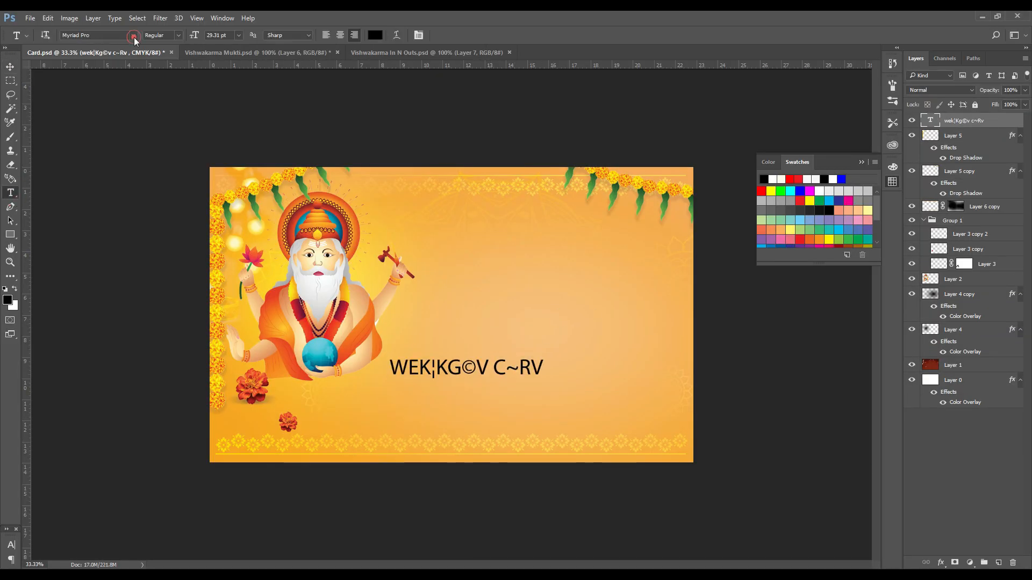
# Step: Set the title text's font to Li Mustafa Sa. ANSI V1
pyautogui.click(134, 36)
pyautogui.press('Down')
pyautogui.press('Down')
pyautogui.press('Down')
pyautogui.press('Down')
pyautogui.press('Down')
pyautogui.press('Down')
pyautogui.press('Down')
pyautogui.press('Down')
pyautogui.press('Down')
pyautogui.press('Down')
pyautogui.press('Down')
pyautogui.press('Down')
pyautogui.press('Down')
pyautogui.press('Down')
pyautogui.press('Down')
pyautogui.press('Down')
pyautogui.press('Down')
pyautogui.press('Down')
pyautogui.press('Down')
pyautogui.press('Down')
pyautogui.press('Return')
# Step: Preview other Bengali ANSI V1 fonts on the title and apply Li M A K Charigram ANSI V1
pyautogui.click(134, 35)
pyautogui.press('Down')
pyautogui.press('Down')
pyautogui.press('Down')
pyautogui.press('Down')
pyautogui.press('Down')
pyautogui.press('Down')
pyautogui.press('Down')
pyautogui.press('Down')
pyautogui.press('Down')
pyautogui.press('Down')
pyautogui.press('Down')
pyautogui.press('Down')
pyautogui.press('Down')
pyautogui.press('Down')
pyautogui.press('Down')
pyautogui.press('Down')
pyautogui.press('Down')
pyautogui.press('Down')
pyautogui.press('Down')
pyautogui.press('Down')
pyautogui.press('Up')
pyautogui.press('Up')
pyautogui.press('Up')
pyautogui.press('Up')
pyautogui.press('Up')
pyautogui.press('Up')
pyautogui.press('Up')
pyautogui.press('Up')
pyautogui.press('Up')
pyautogui.press('Up')
pyautogui.press('Up')
pyautogui.press('Up')
pyautogui.press('Up')
pyautogui.press('Up')
pyautogui.press('Up')
pyautogui.press('Up')
pyautogui.press('Up')
pyautogui.press('Up')
pyautogui.press('Up')
pyautogui.press('Up')
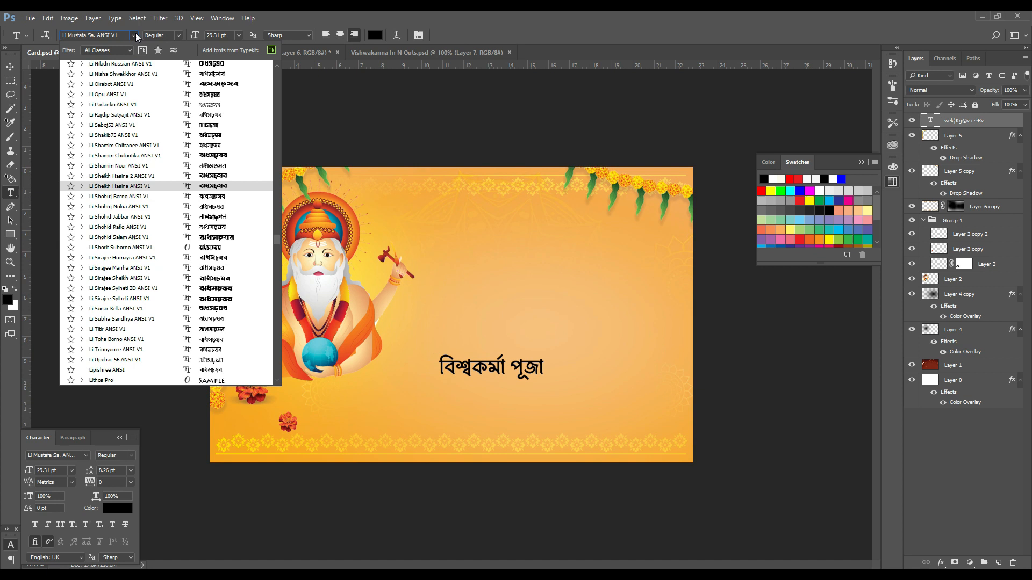
pyautogui.press('Up')
pyautogui.press('Up')
pyautogui.press('Up')
pyautogui.press('Up')
pyautogui.press('Up')
pyautogui.press('Up')
pyautogui.press('Up')
pyautogui.press('Up')
pyautogui.press('Up')
pyautogui.press('Up')
pyautogui.press('Up')
pyautogui.press('Up')
pyautogui.press('Up')
pyautogui.press('Up')
pyautogui.press('Up')
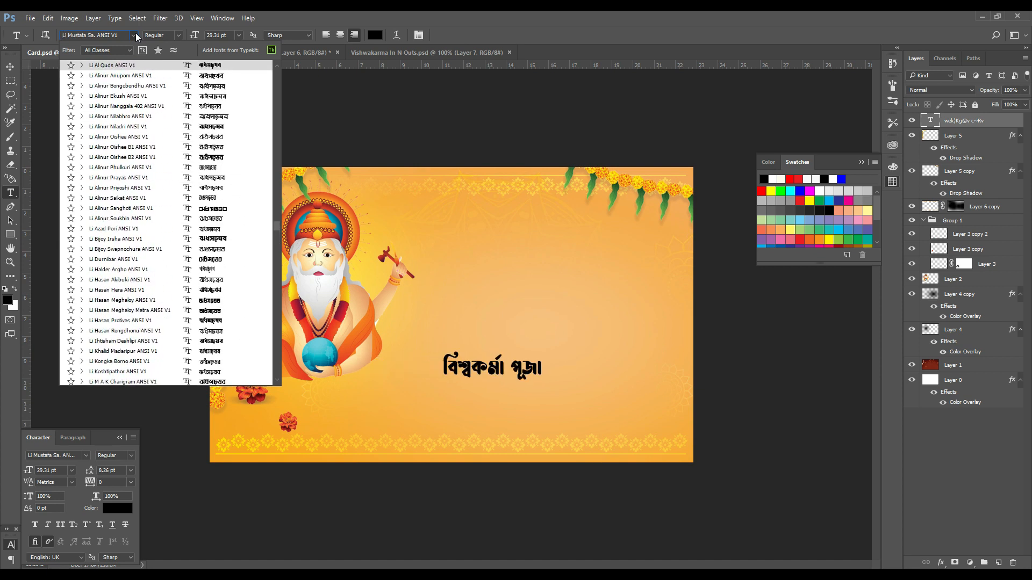
pyautogui.press('Down')
pyautogui.press('Down')
pyautogui.press('Down')
pyautogui.press('Down')
pyautogui.press('Down')
pyautogui.press('Down')
pyautogui.press('Down')
pyautogui.press('Down')
pyautogui.press('Down')
pyautogui.press('Down')
pyautogui.press('Down')
pyautogui.press('Down')
pyautogui.press('Down')
pyautogui.press('Down')
pyautogui.press('Down')
pyautogui.press('Down')
pyautogui.press('Down')
pyautogui.press('Down')
pyautogui.press('Down')
pyautogui.press('Down')
pyautogui.click(11, 544)
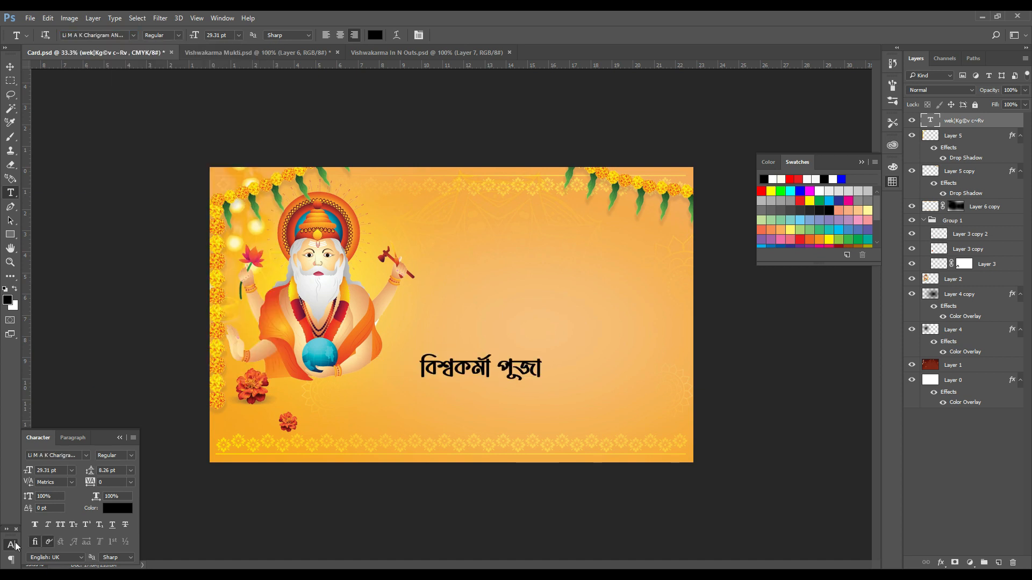
# Step: Move the Bengali title to the open area right of the deity's head and enlarge it
pyautogui.press('v')
pyautogui.moveTo(548, 356); pyautogui.dragTo(579, 222)
pyautogui.hotkey('ctrl', 't')
pyautogui.moveTo(637, 248); pyautogui.dragTo(617, 237)
pyautogui.press('Return')
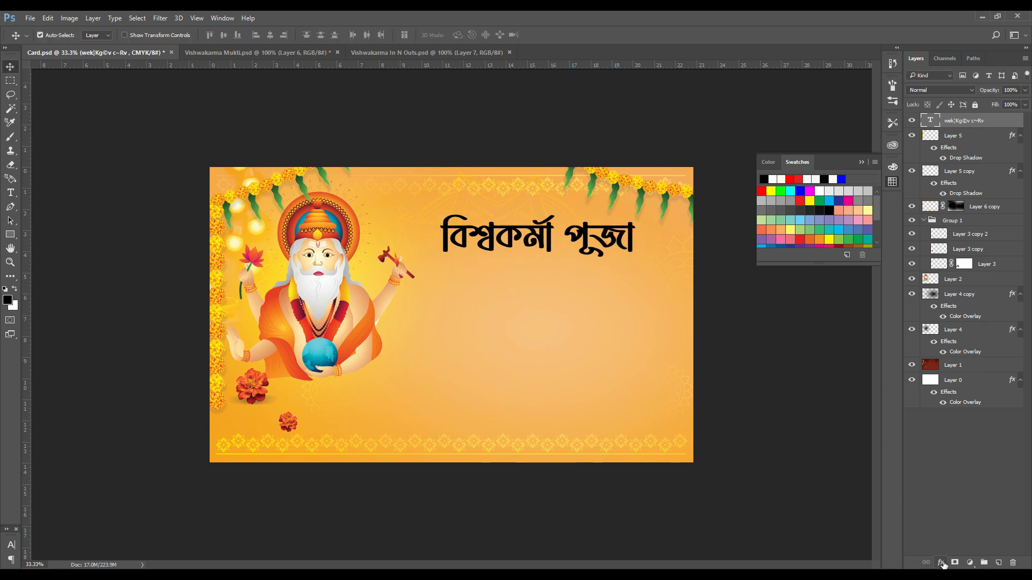
pyautogui.click(941, 563)
pyautogui.click(947, 519)
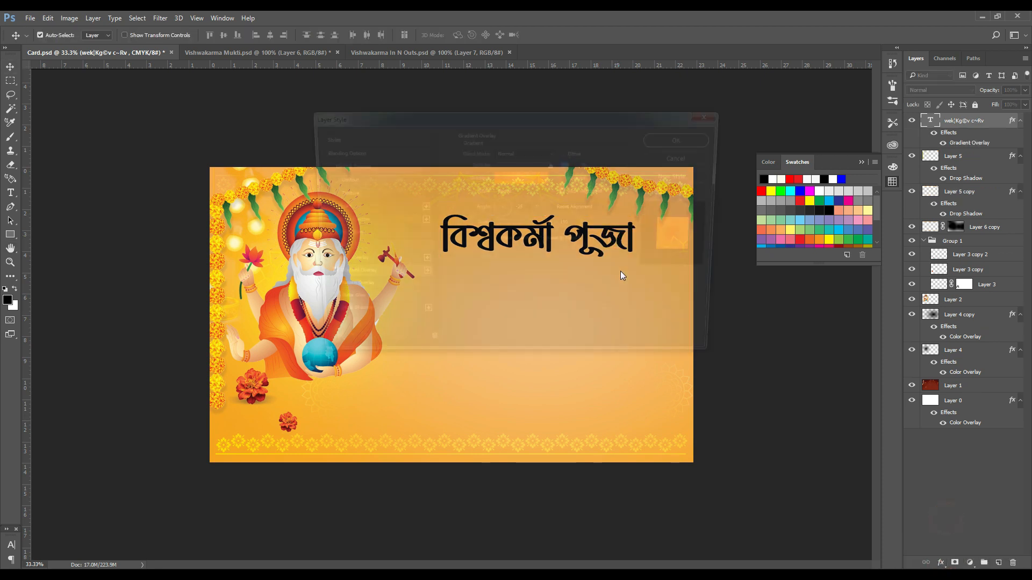
pyautogui.moveTo(576, 110); pyautogui.dragTo(320, 280)
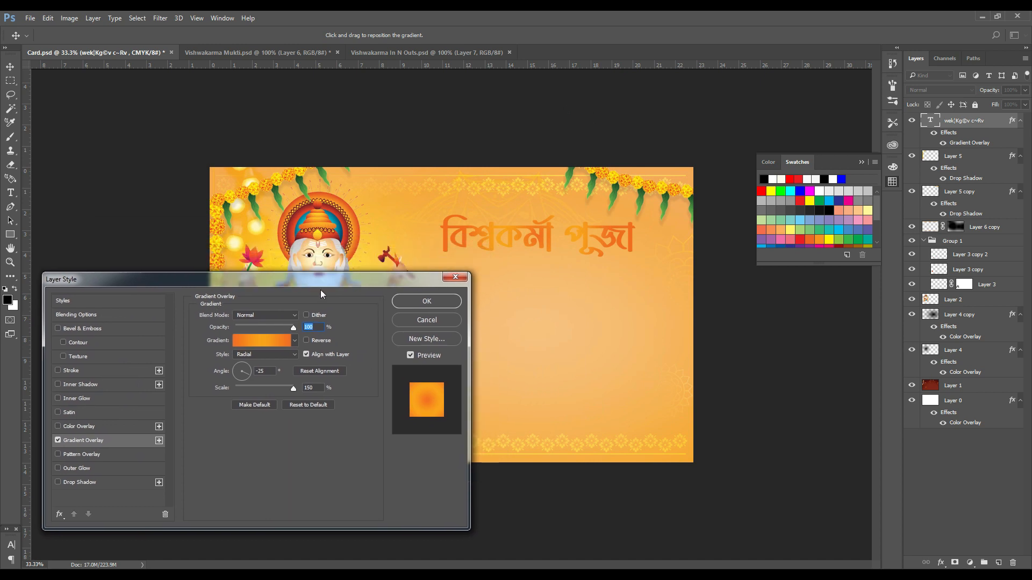
pyautogui.click(421, 319)
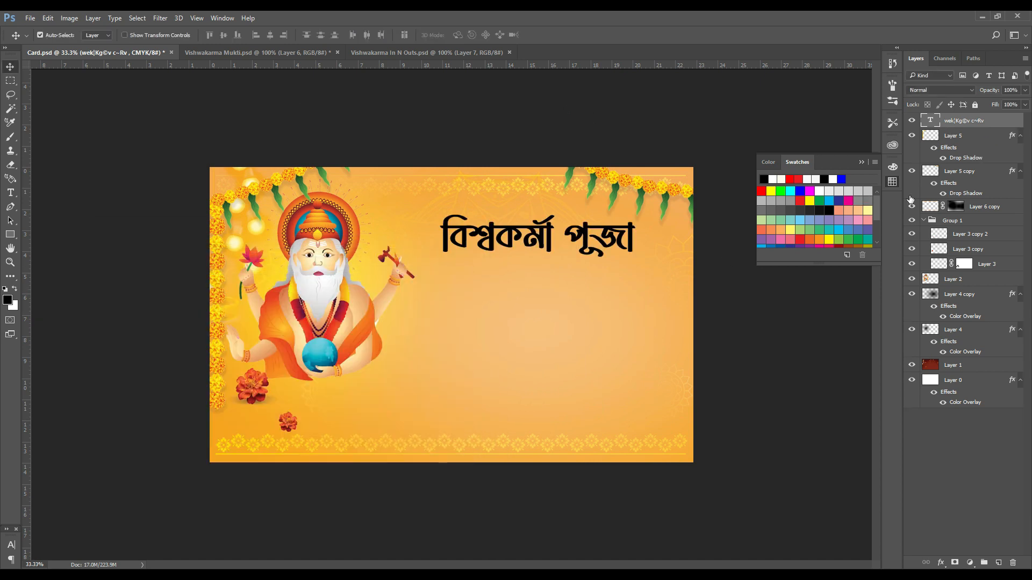
# Step: Convert the Bengali title layer to a smart object
pyautogui.rightClick(954, 125)
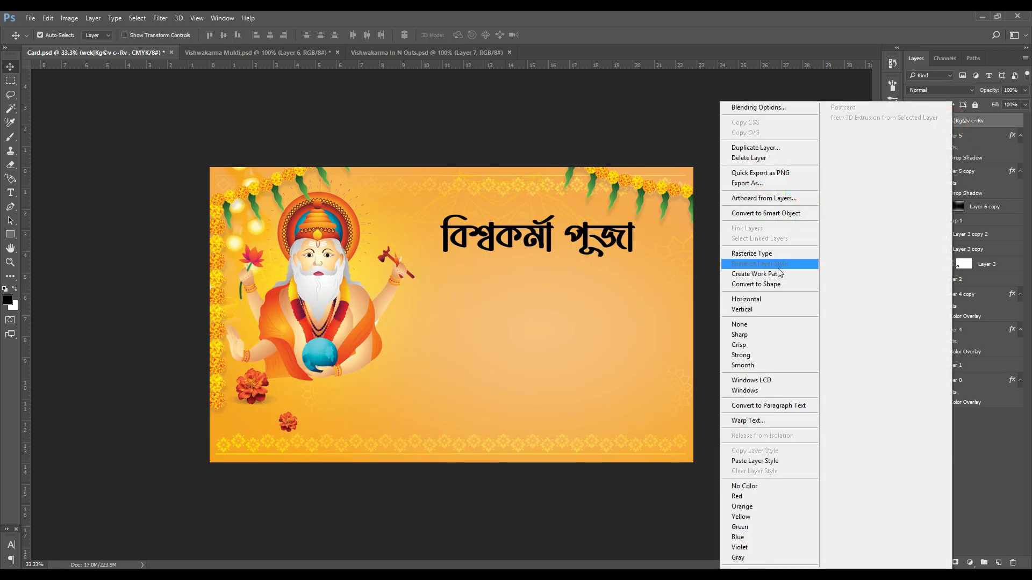
pyautogui.click(782, 215)
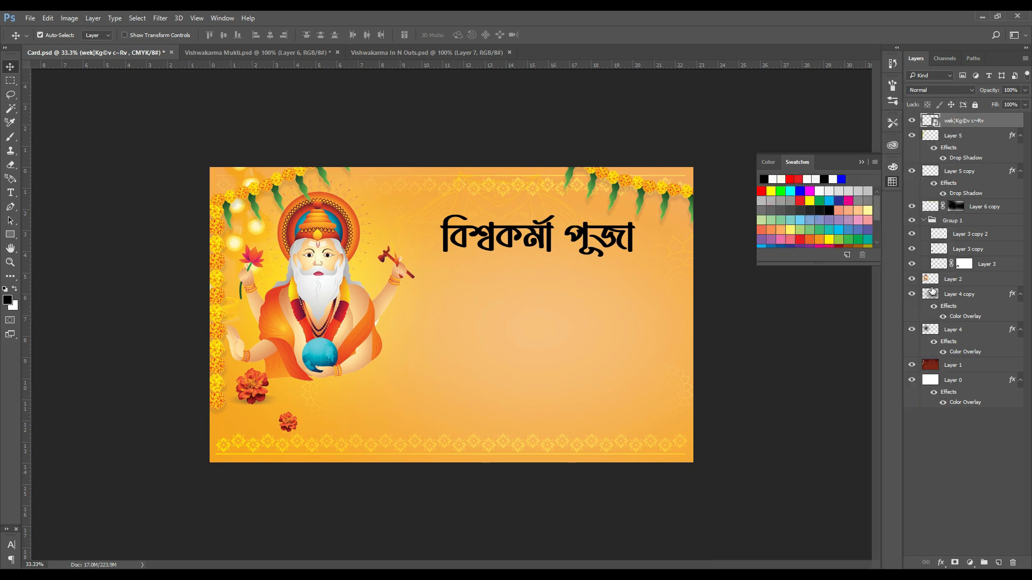
# Step: Apply a radial orange Gradient Overlay to the Bengali title with a -18° angle and 150% scale
pyautogui.click(940, 562)
pyautogui.click(946, 519)
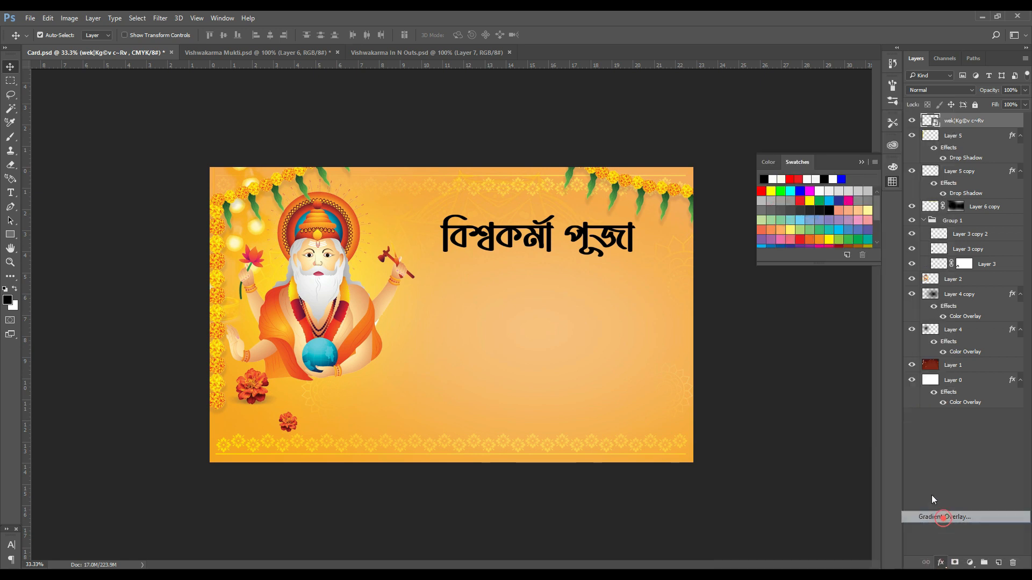
pyautogui.click(249, 371)
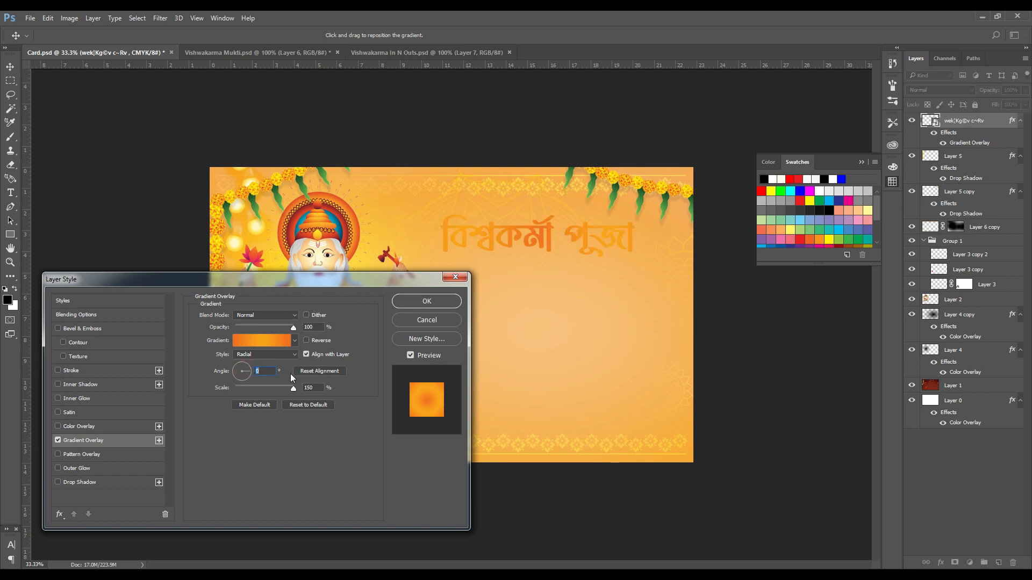
pyautogui.click(251, 374)
pyautogui.click(266, 342)
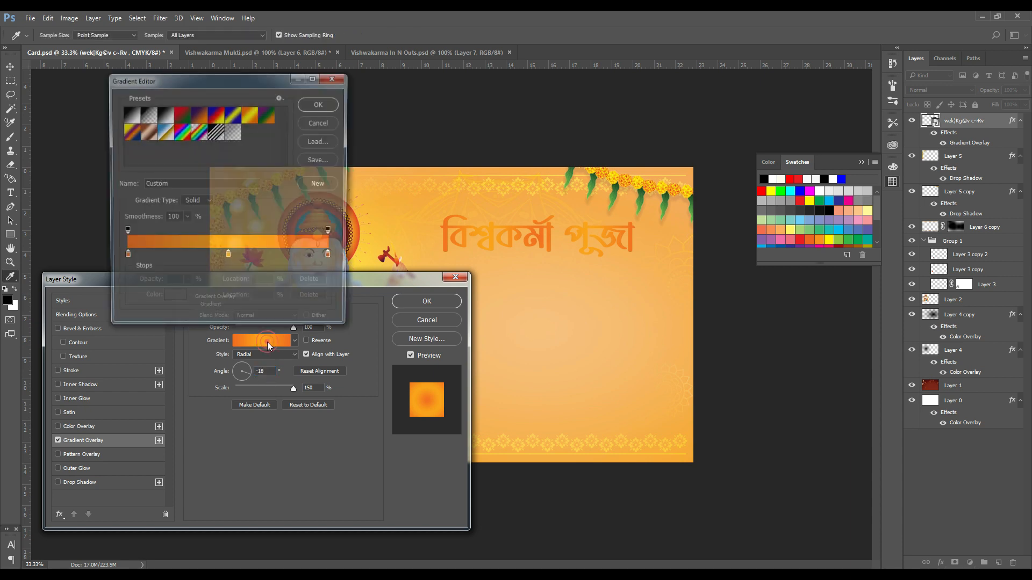
pyautogui.click(320, 103)
pyautogui.click(426, 301)
# Step: Try a black Multiply drop shadow on the Bengali title
pyautogui.hotkey('ctrl', '+')
pyautogui.hotkey('ctrl', '+')
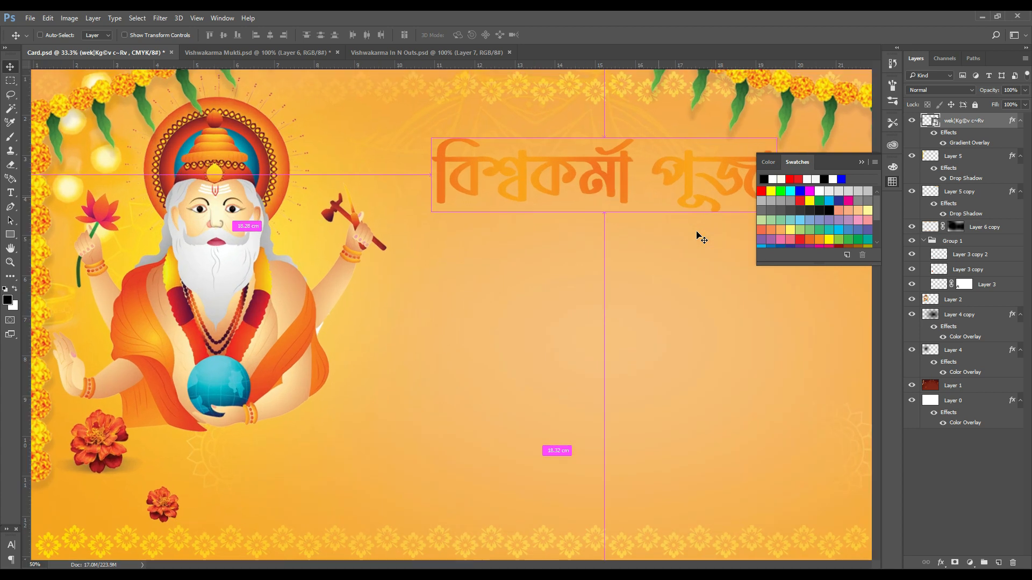
pyautogui.moveTo(690, 220); pyautogui.dragTo(599, 272)
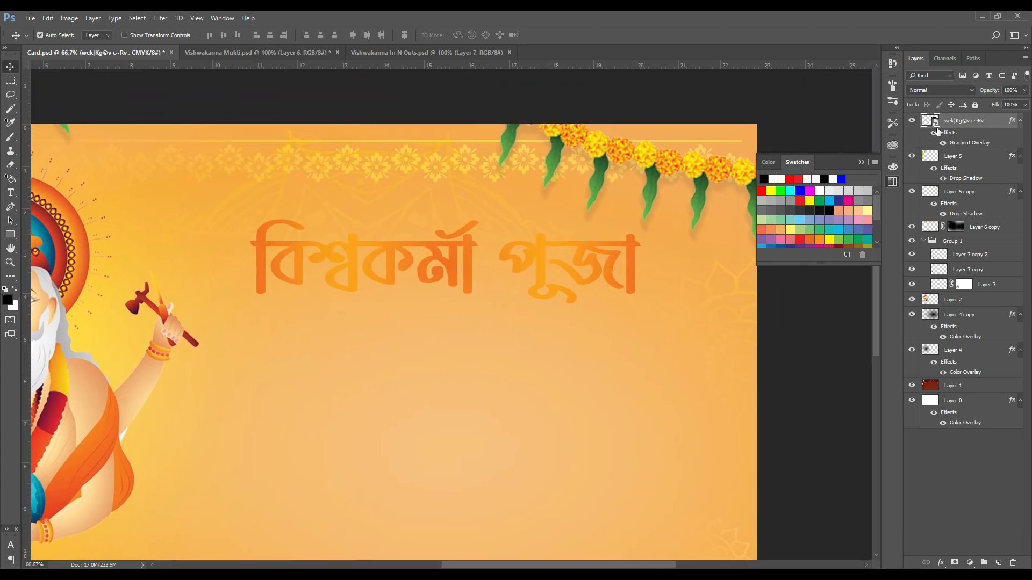
pyautogui.click(941, 562)
pyautogui.click(939, 554)
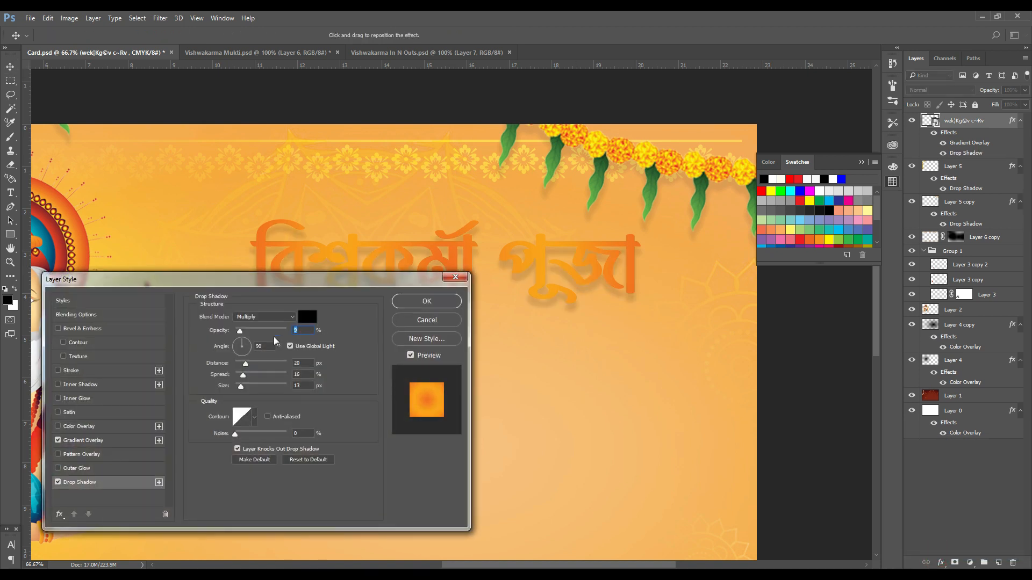
pyautogui.click(58, 483)
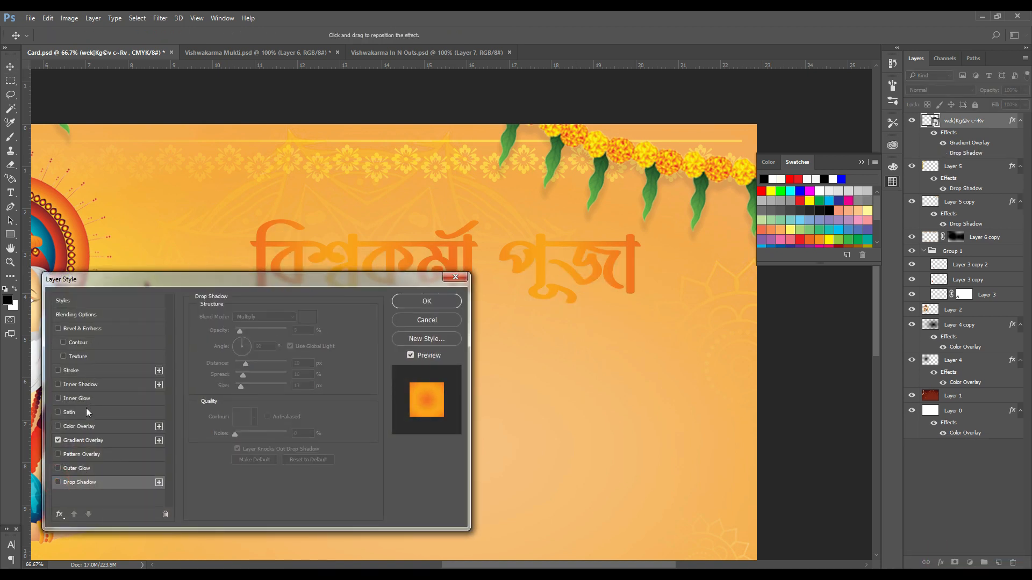
# Step: Add an 8 px white outside stroke to the Bengali title
pyautogui.click(86, 370)
pyautogui.moveTo(272, 279); pyautogui.dragTo(618, 337)
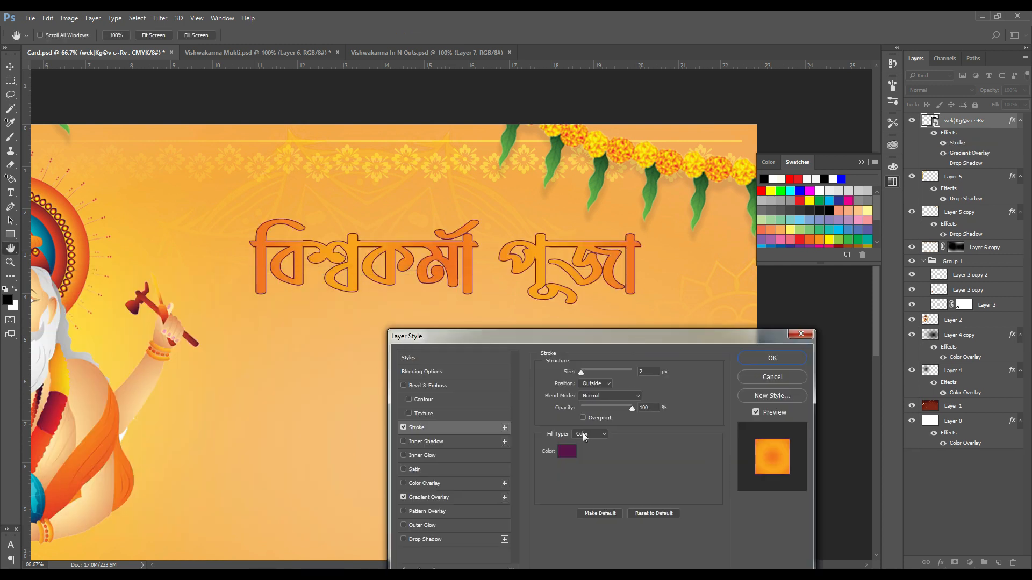
pyautogui.click(567, 452)
pyautogui.click(715, 327)
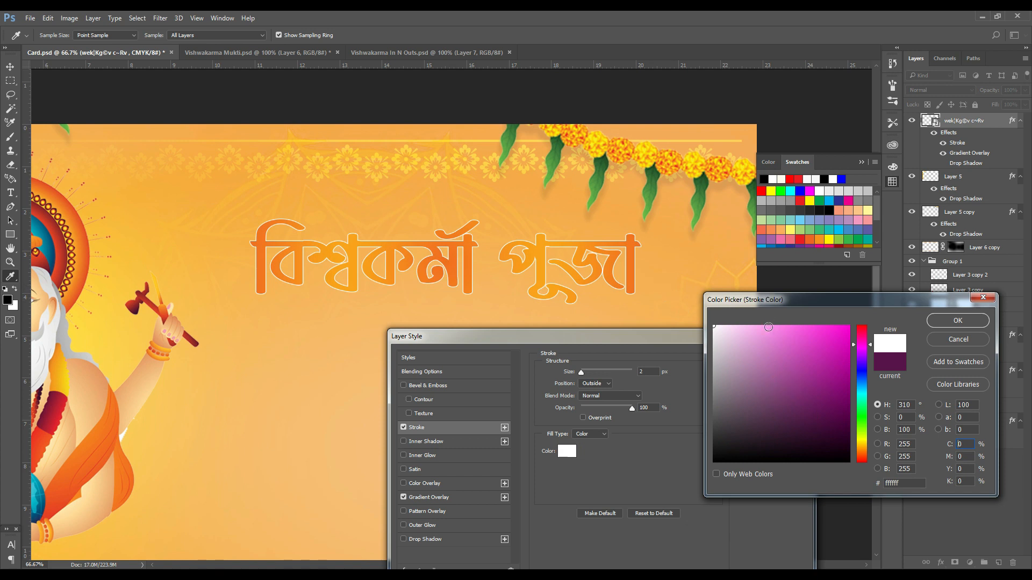
pyautogui.press('Return')
pyautogui.moveTo(582, 372); pyautogui.dragTo(585, 373)
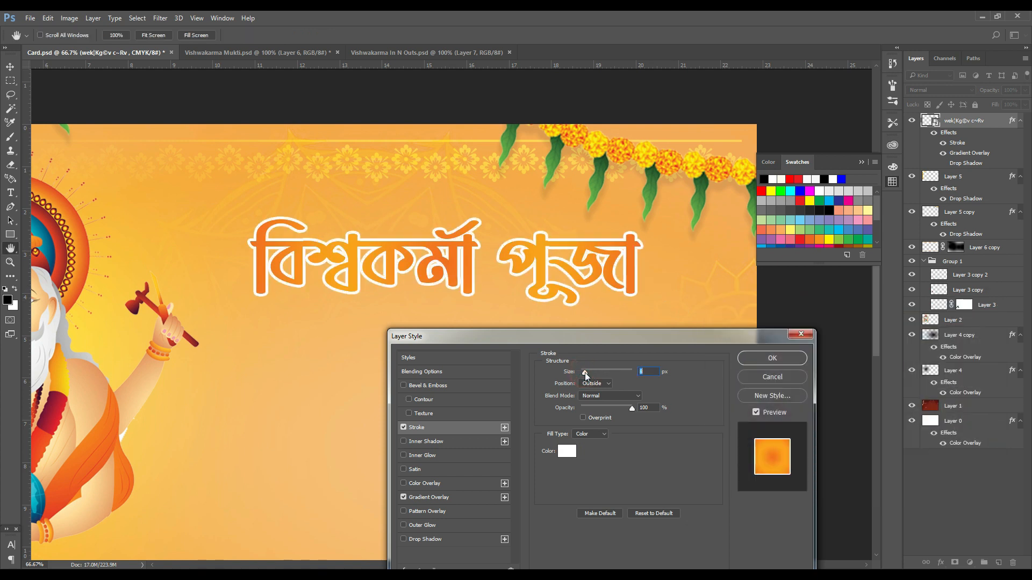
# Step: Try orange and pale peach stroke colours on the title and return the stroke to white
pyautogui.click(567, 451)
pyautogui.click(632, 207)
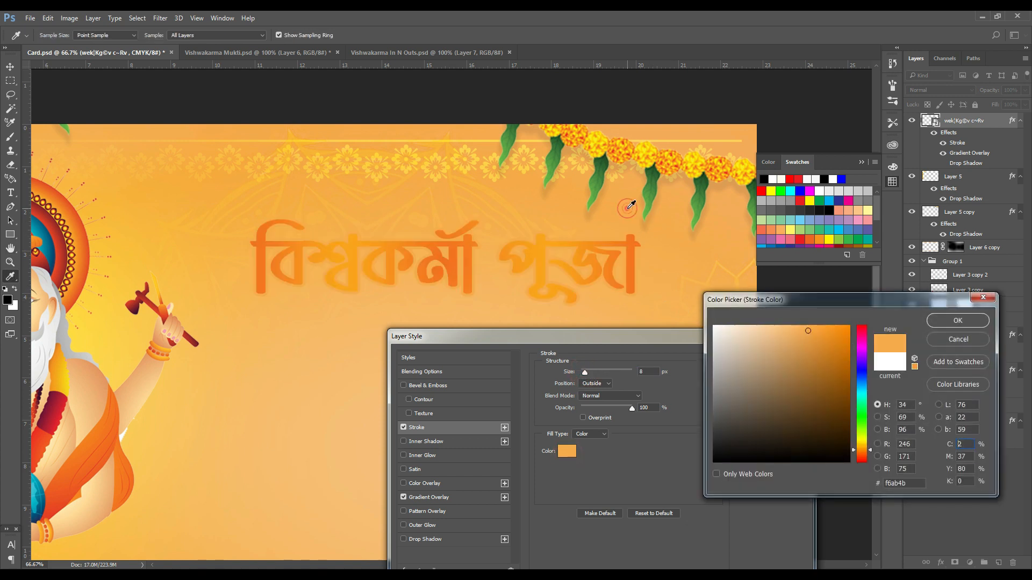
pyautogui.click(753, 330)
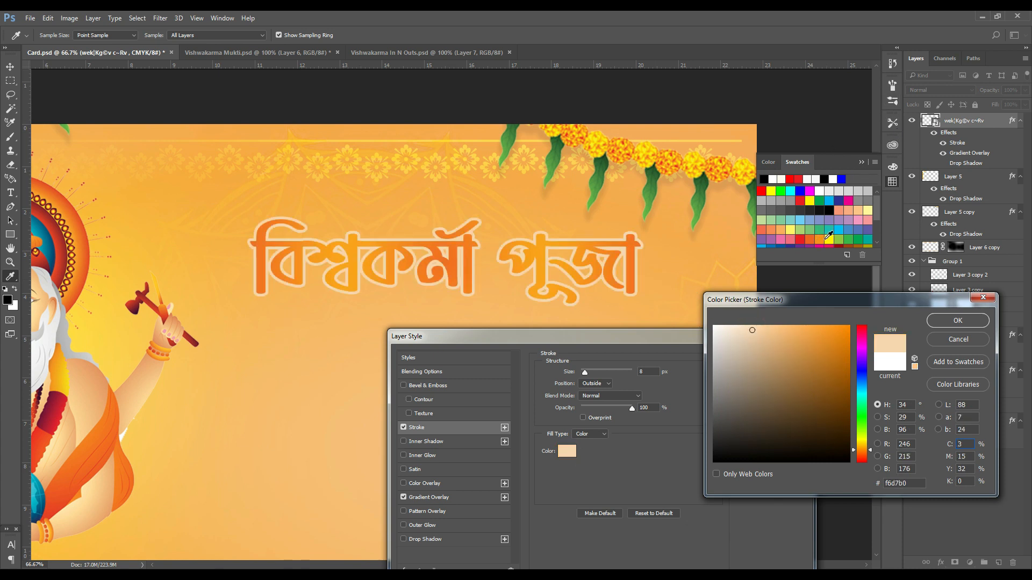
pyautogui.click(821, 240)
pyautogui.click(828, 239)
pyautogui.click(352, 328)
pyautogui.moveTo(744, 335); pyautogui.dragTo(708, 308)
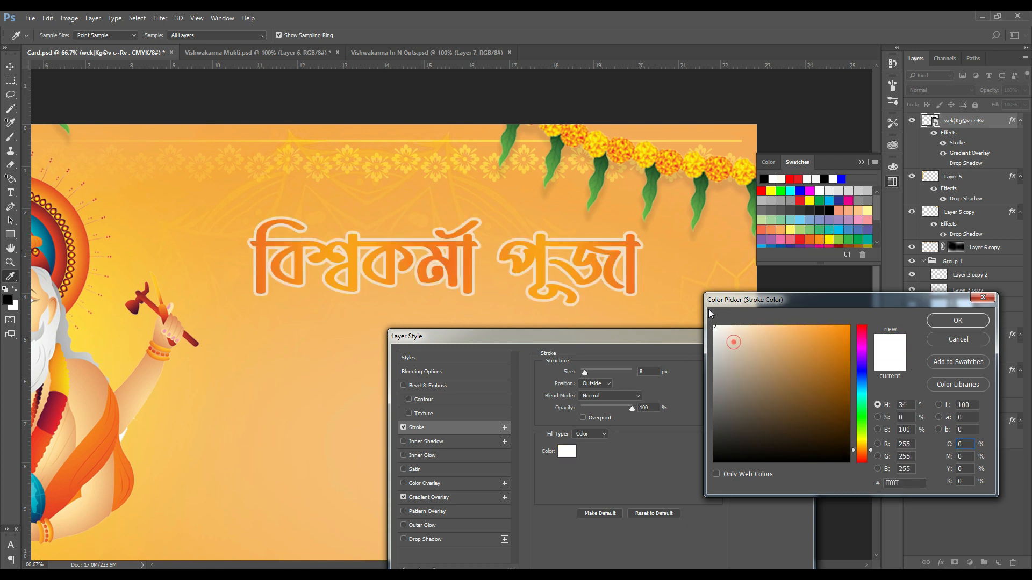
pyautogui.press('Return')
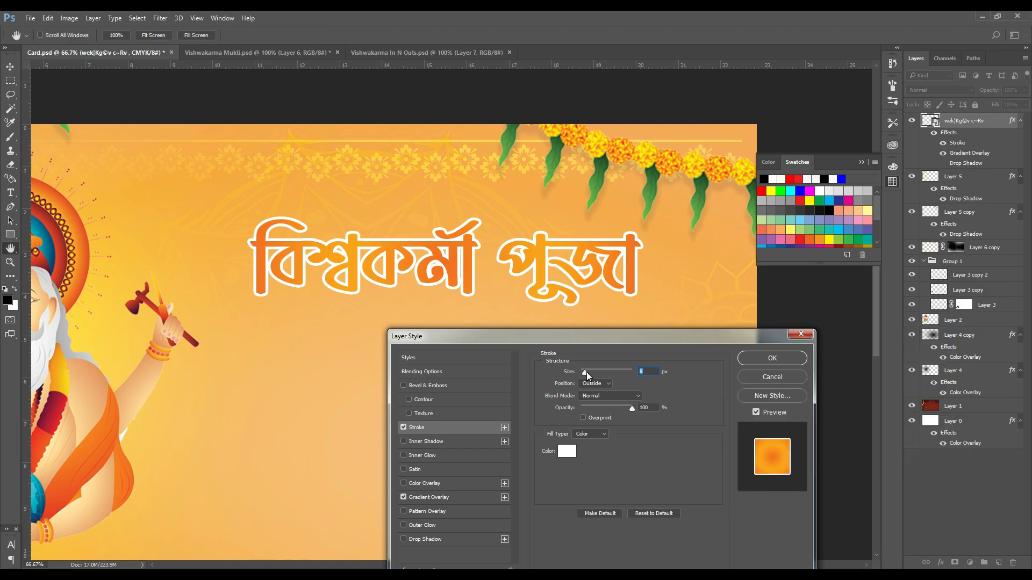
# Step: Thicken the white stroke around the Bengali title and apply the layer style
pyautogui.click(586, 372)
pyautogui.moveTo(586, 372); pyautogui.dragTo(588, 372)
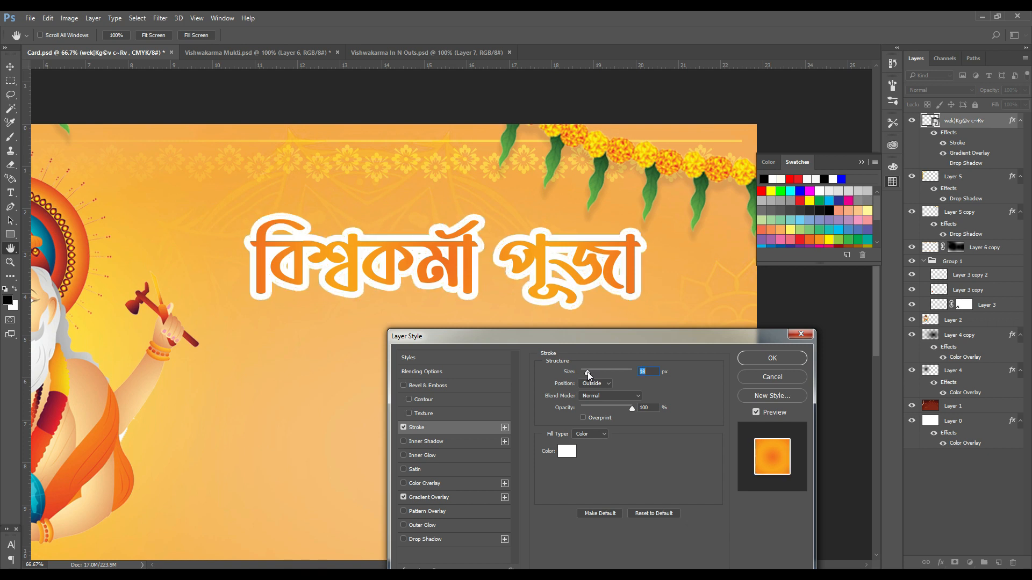
pyautogui.press('Return')
# Step: Duplicate the Bengali title layer and turn off the stroke effect on the copy
pyautogui.hotkey('ctrl', 'j')
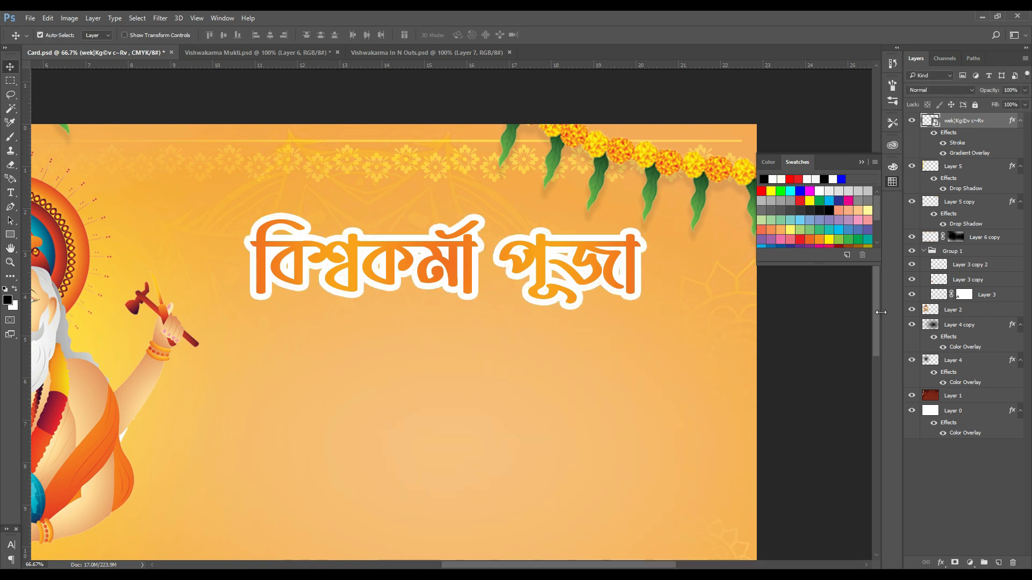
pyautogui.press('ctrl')
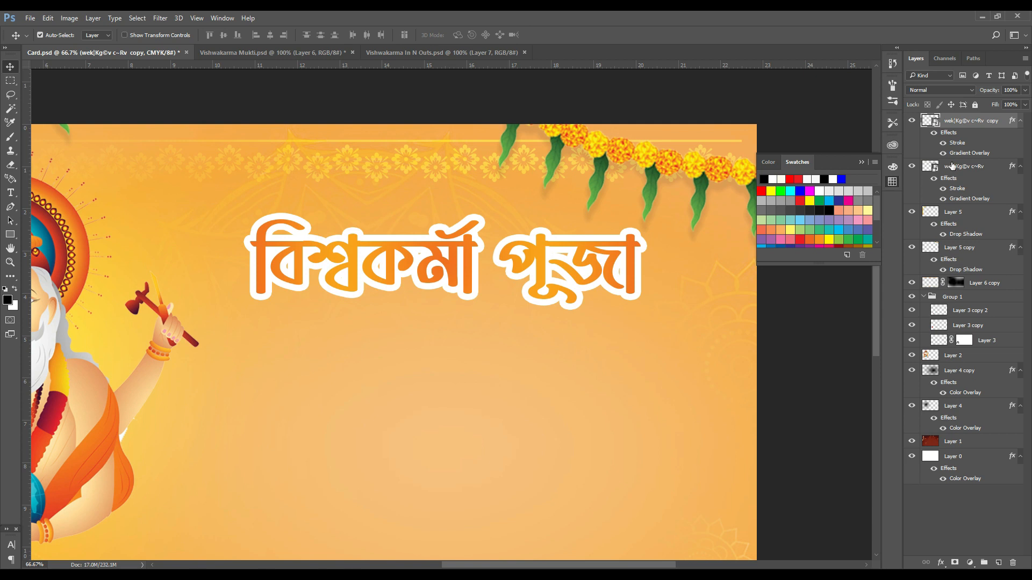
pyautogui.rightClick(954, 124)
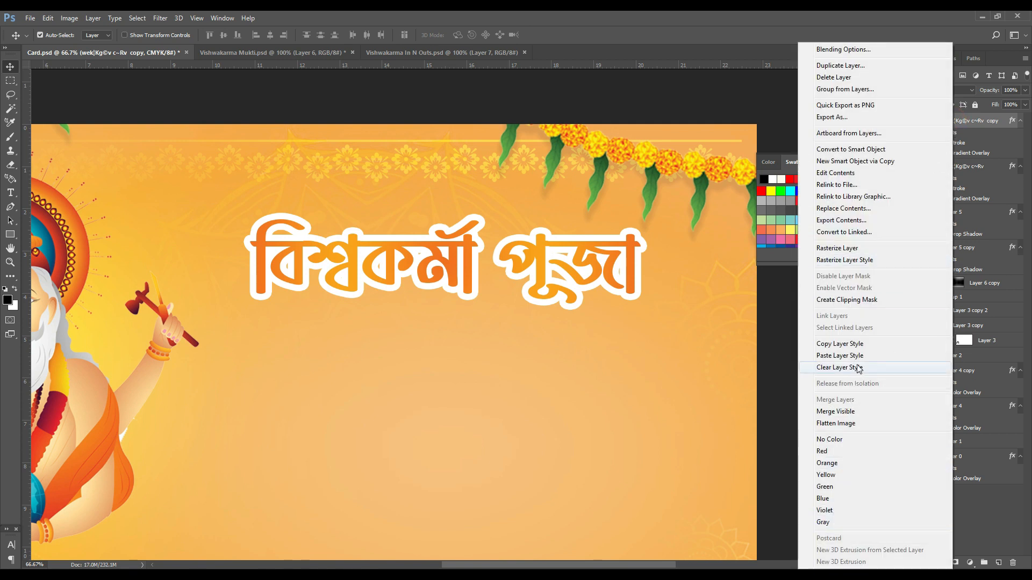
pyautogui.click(975, 124)
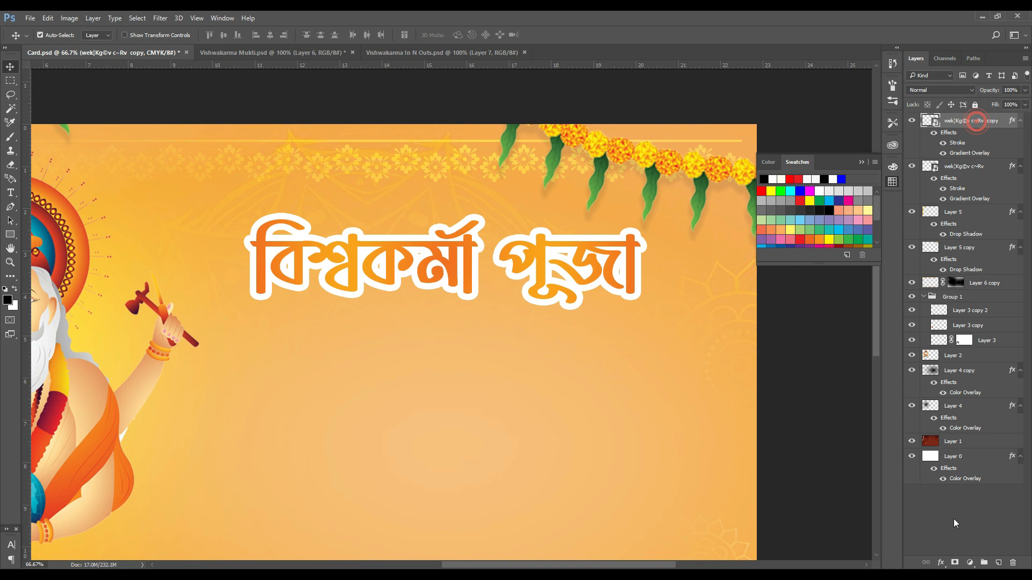
pyautogui.click(938, 563)
pyautogui.click(923, 458)
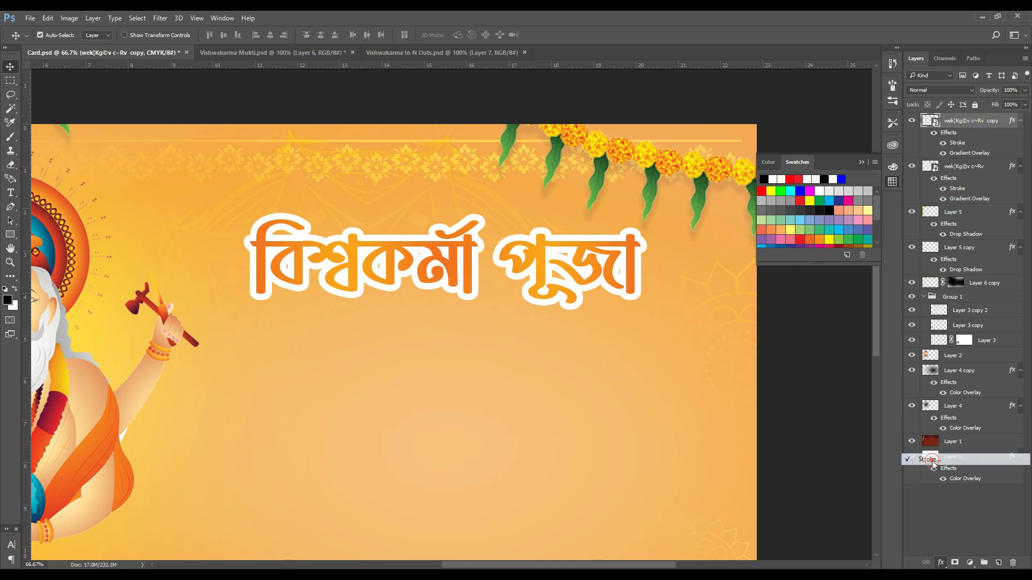
pyautogui.click(318, 207)
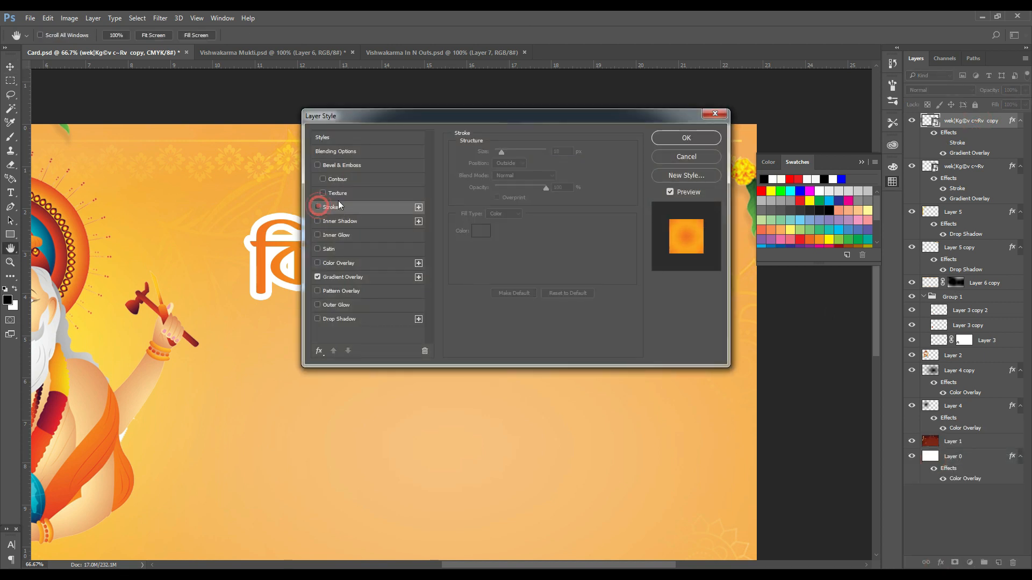
pyautogui.click(680, 139)
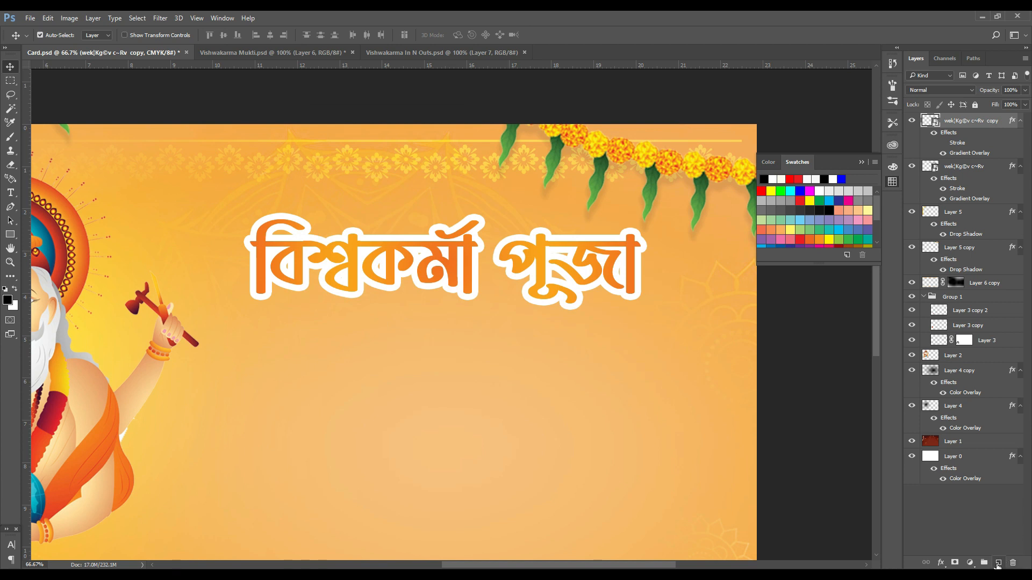
# Step: Merge the title copy with a new blank layer and try different blending modes on it, starting from Darken
pyautogui.click(999, 563)
pyautogui.hotkey('ctrl', 'e')
pyautogui.click(937, 91)
pyautogui.click(937, 91)
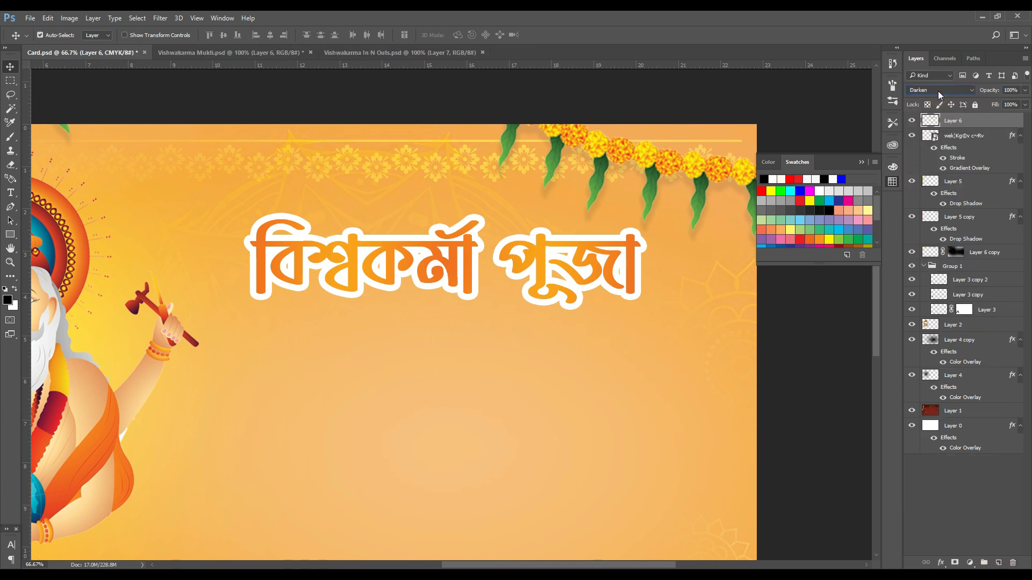
pyautogui.press('Down')
pyautogui.press('Down')
pyautogui.press('Down')
pyautogui.press('Down')
pyautogui.press('Down')
pyautogui.press('Down')
pyautogui.press('Down')
pyautogui.press('Down')
pyautogui.press('Down')
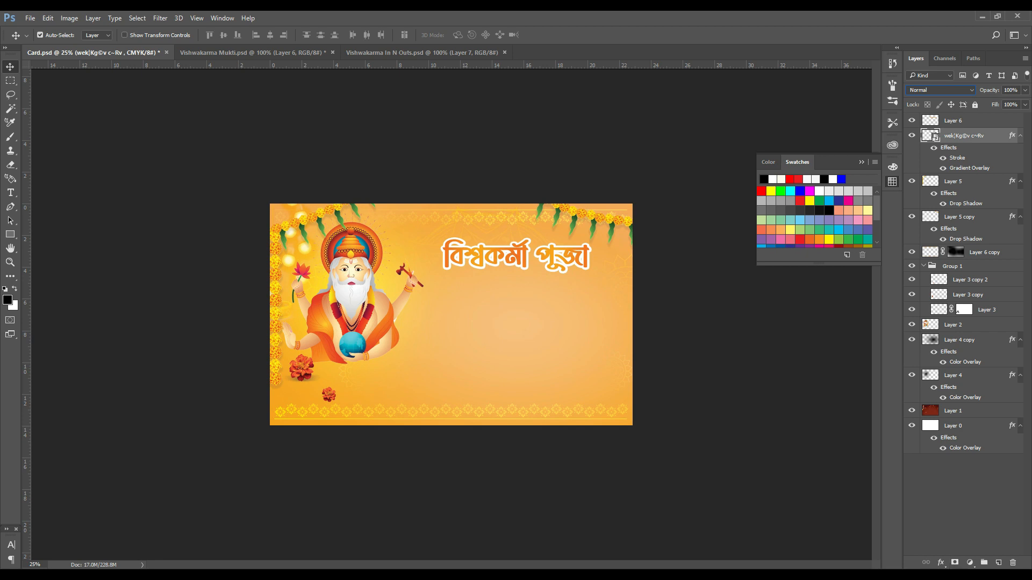
# Step: Try a Multiply drop shadow with 20 px distance on the stroked Bengali title
pyautogui.click(941, 563)
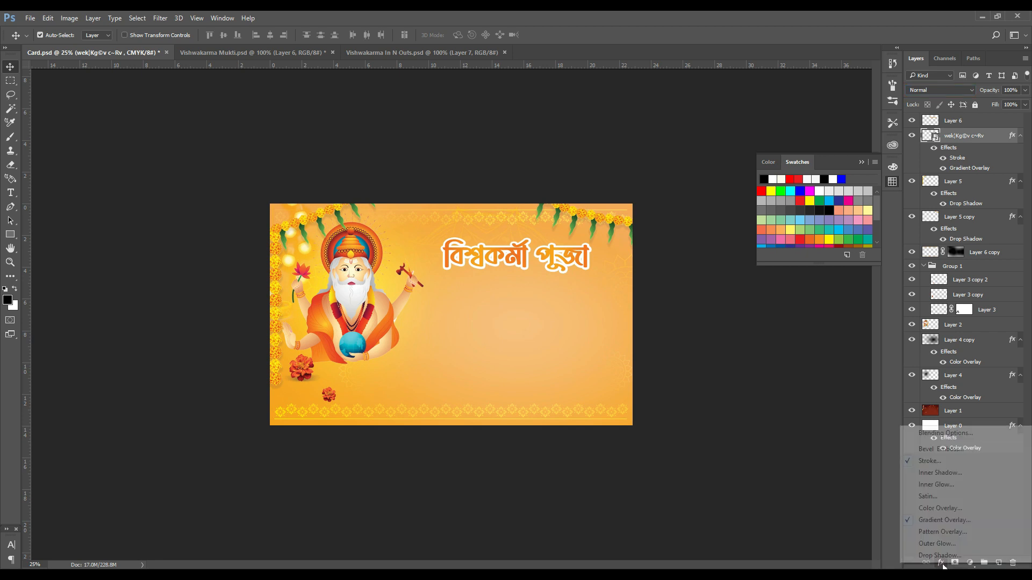
pyautogui.click(938, 553)
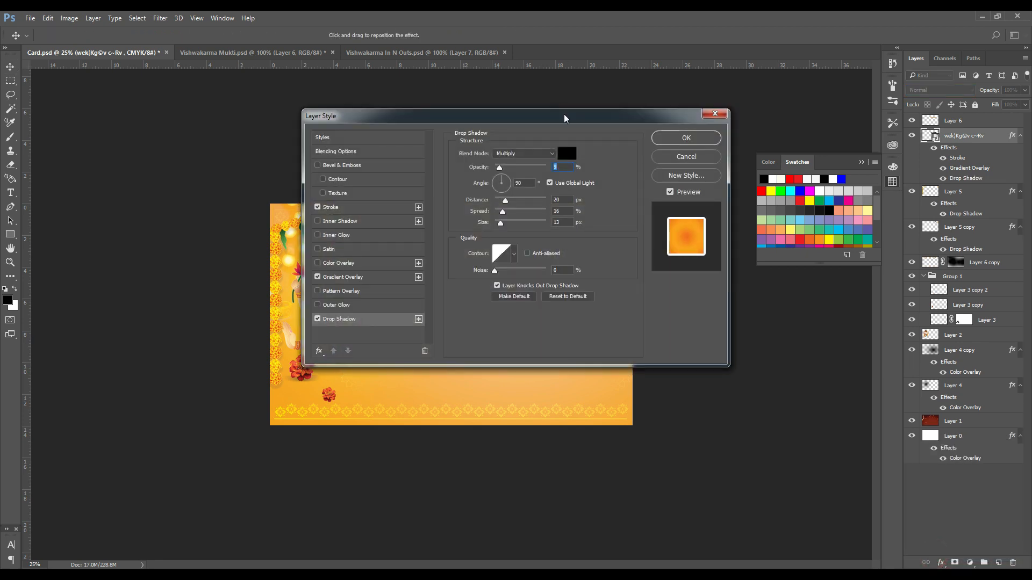
pyautogui.moveTo(565, 118); pyautogui.dragTo(762, 355)
pyautogui.press('Return')
pyautogui.hotkey('ctrl', '+')
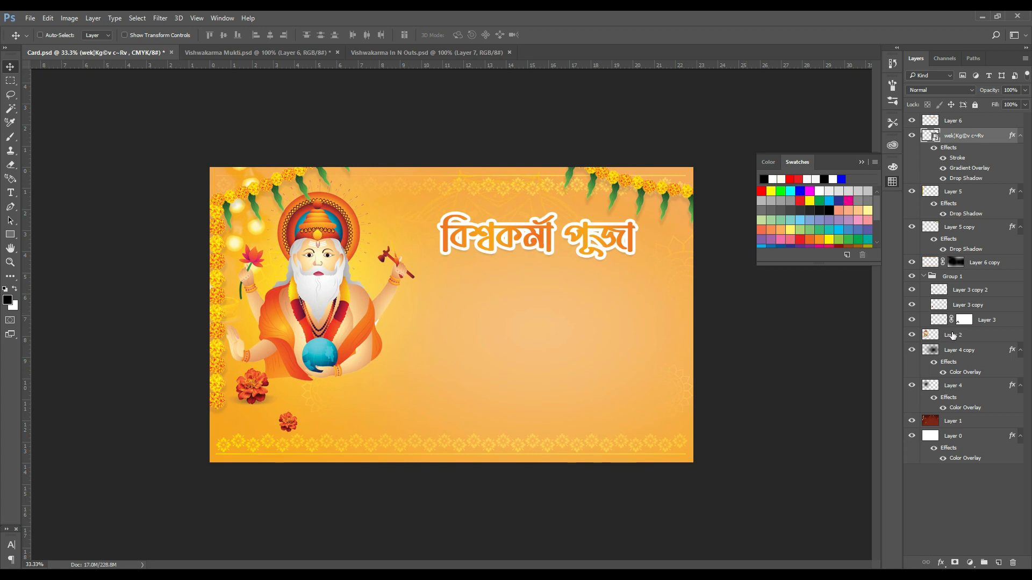
pyautogui.hotkey('ctrl', 'z')
# Step: Delete the merged title copy in Layer 6 and duplicate the stroked Bengali title layer
pyautogui.click(951, 122)
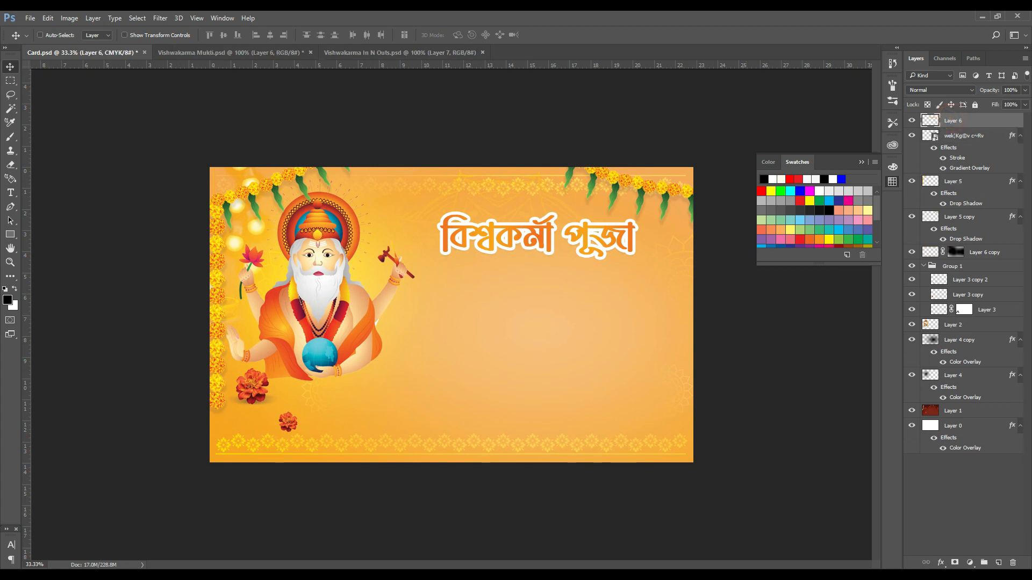
pyautogui.click(1013, 565)
pyautogui.hotkey('ctrl', 'j')
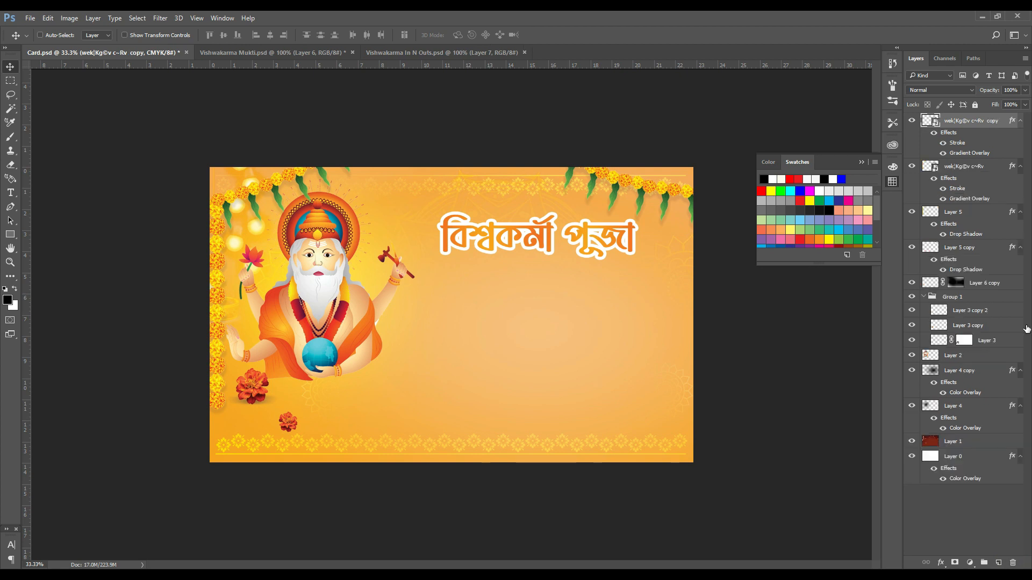
# Step: Merge the new title duplicate with a blank layer and hide the original title smart object
pyautogui.click(999, 562)
pyautogui.keyDown('shift'); pyautogui.click(955, 138); pyautogui.keyUp('shift')
pyautogui.hotkey('ctrl', 'e')
pyautogui.click(910, 137)
# Step: Preview blending modes on the merged title layer and set it to Luminosity
pyautogui.click(938, 92)
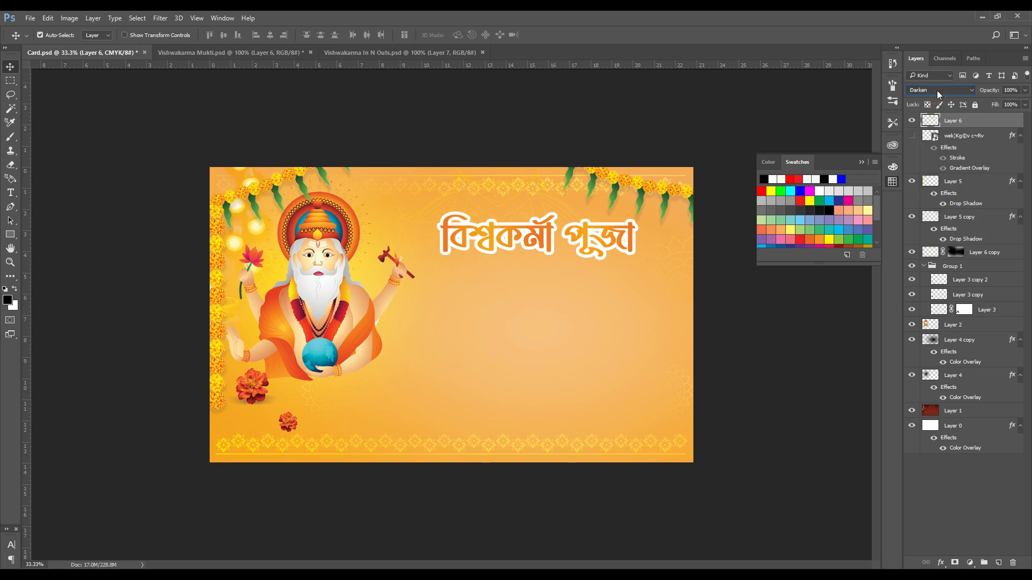
pyautogui.scroll(-9, 937, 91)
pyautogui.scroll(-5, 937, 91)
pyautogui.scroll(-3, 936, 90)
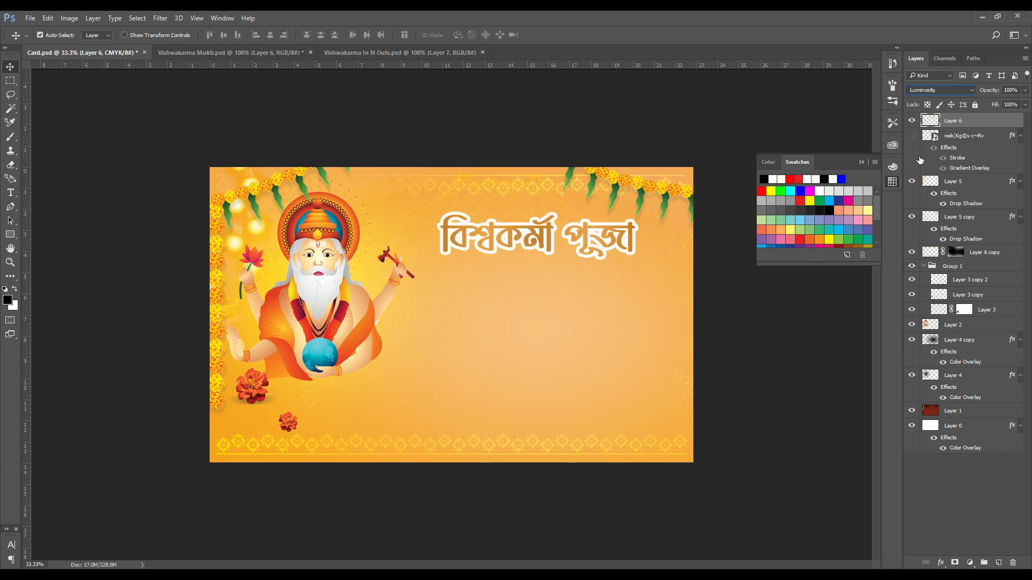
pyautogui.hotkey('ctrl', '-')
pyautogui.hotkey('ctrl', '-')
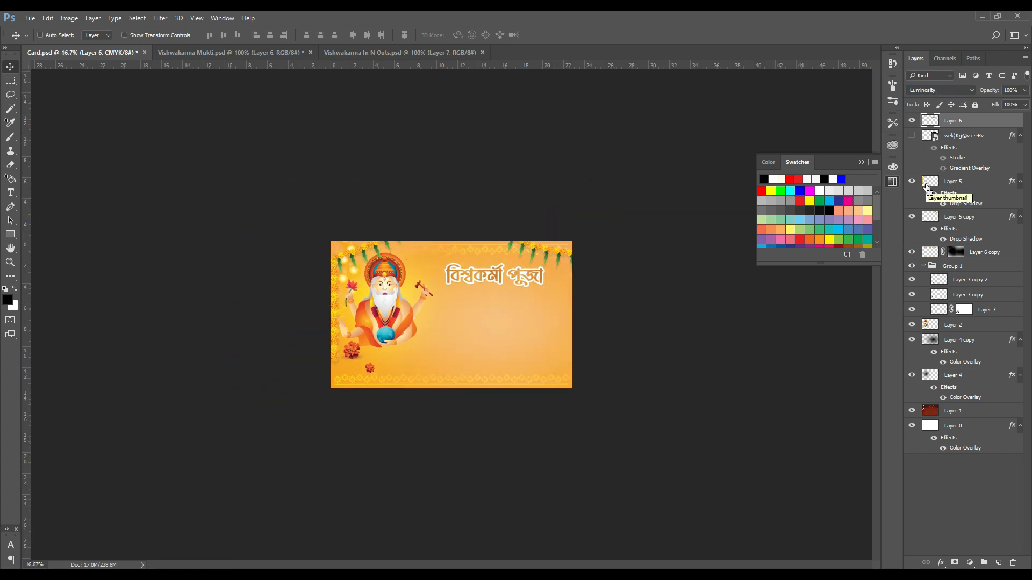
pyautogui.hotkey('ctrl', '+')
pyautogui.hotkey('ctrl', '+')
pyautogui.hotkey('ctrl', '+')
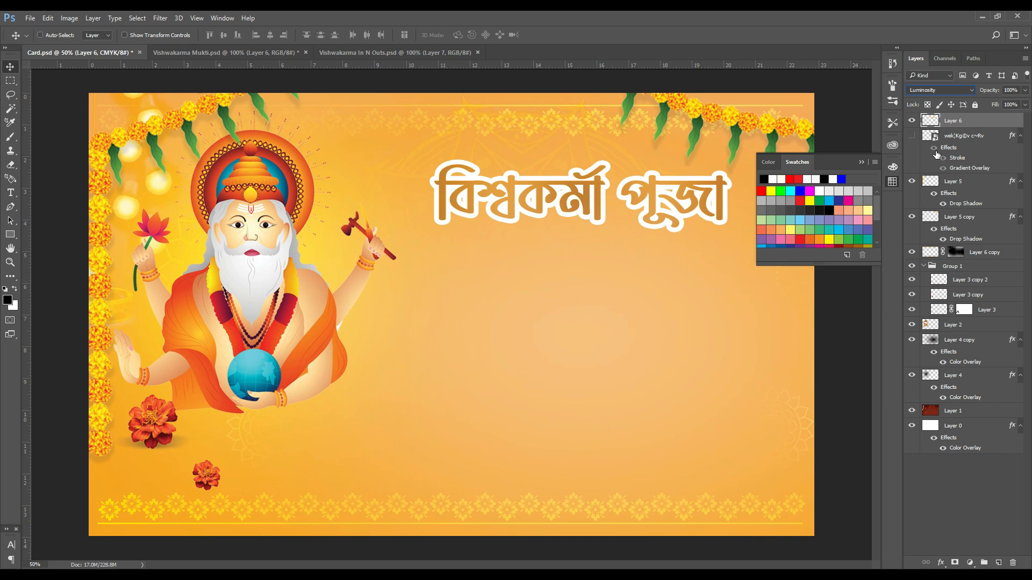
# Step: Duplicate the merged title layer, compare blending modes on the copy and set it to Soft Light
pyautogui.hotkey('ctrl', 'j')
pyautogui.click(938, 90)
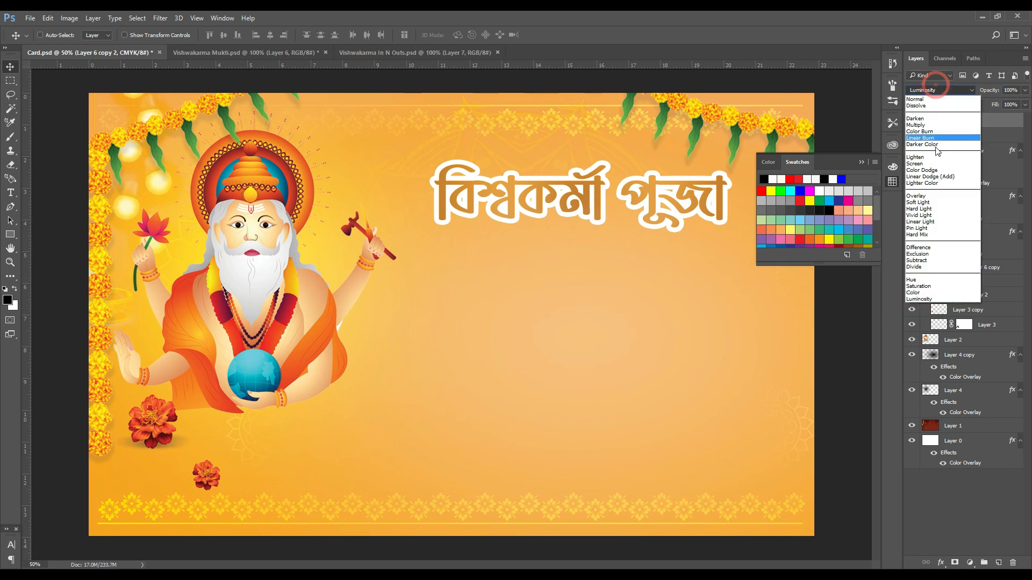
pyautogui.click(933, 197)
pyautogui.press('Down')
pyautogui.press('Down')
pyautogui.press('Down')
pyautogui.press('Down')
pyautogui.press('Down')
pyautogui.press('Down')
pyautogui.press('Down')
pyautogui.press('Up')
pyautogui.press('Up')
pyautogui.press('Up')
pyautogui.press('Up')
pyautogui.press('Up')
pyautogui.press('Up')
pyautogui.press('Up')
pyautogui.press('Up')
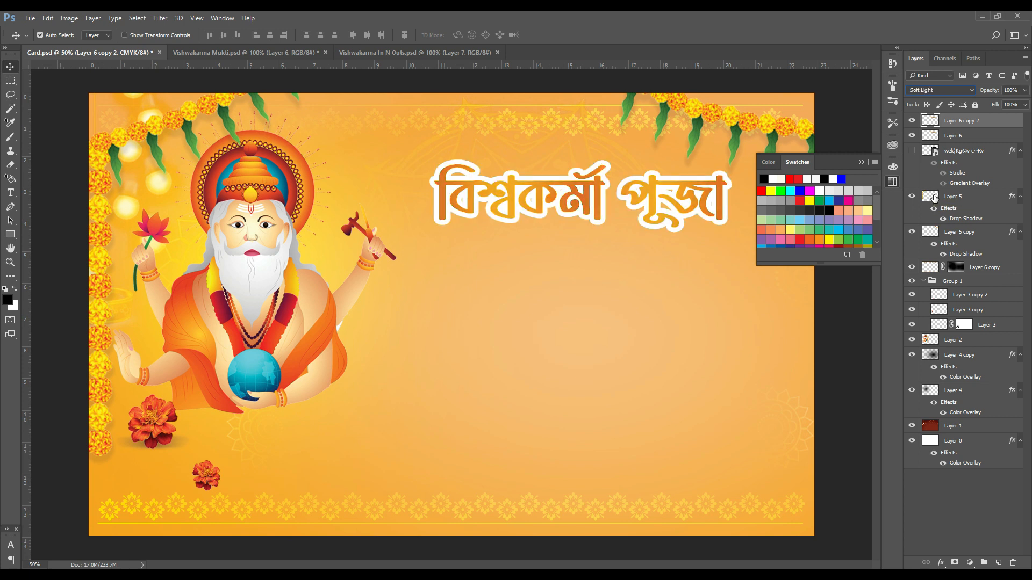
# Step: Set the Layer 6 copy 2 title to Hard Light blending and shift its hue to -132
pyautogui.press('Down')
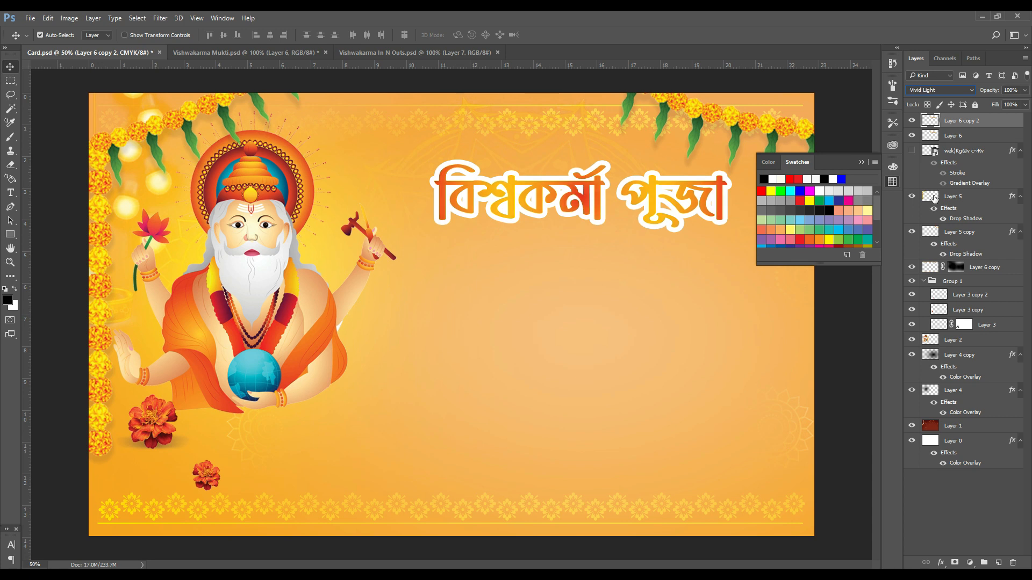
pyautogui.press('Up')
pyautogui.hotkey('ctrl', '-')
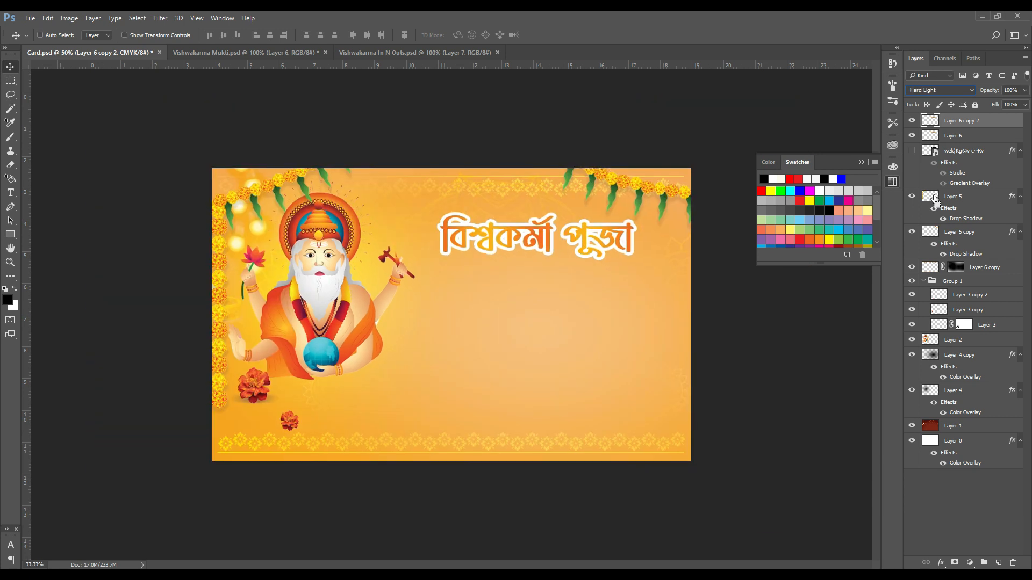
pyautogui.hotkey('ctrl', '-')
pyautogui.hotkey('ctrl', 'u')
pyautogui.moveTo(735, 160); pyautogui.dragTo(696, 175)
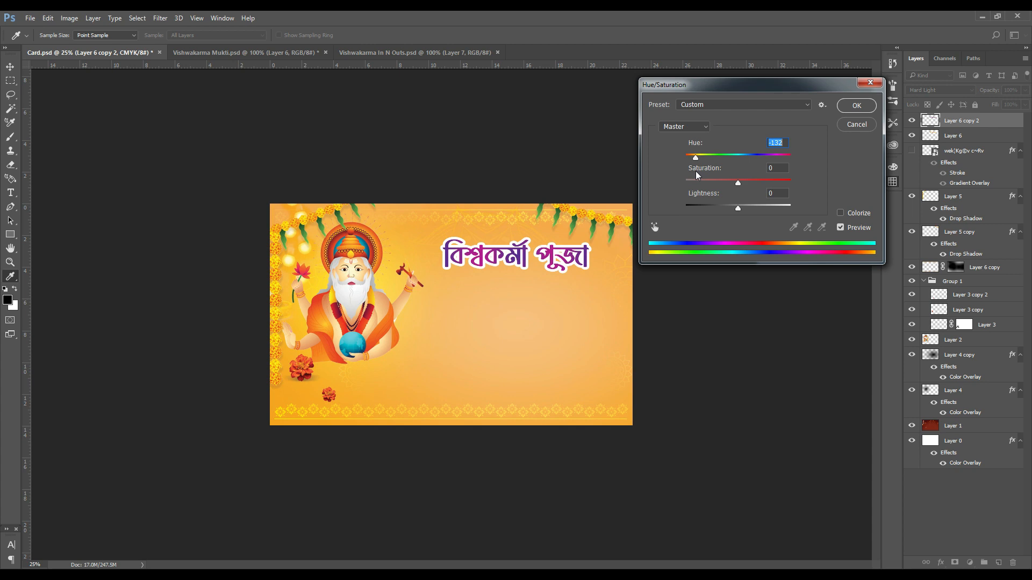
pyautogui.click(857, 107)
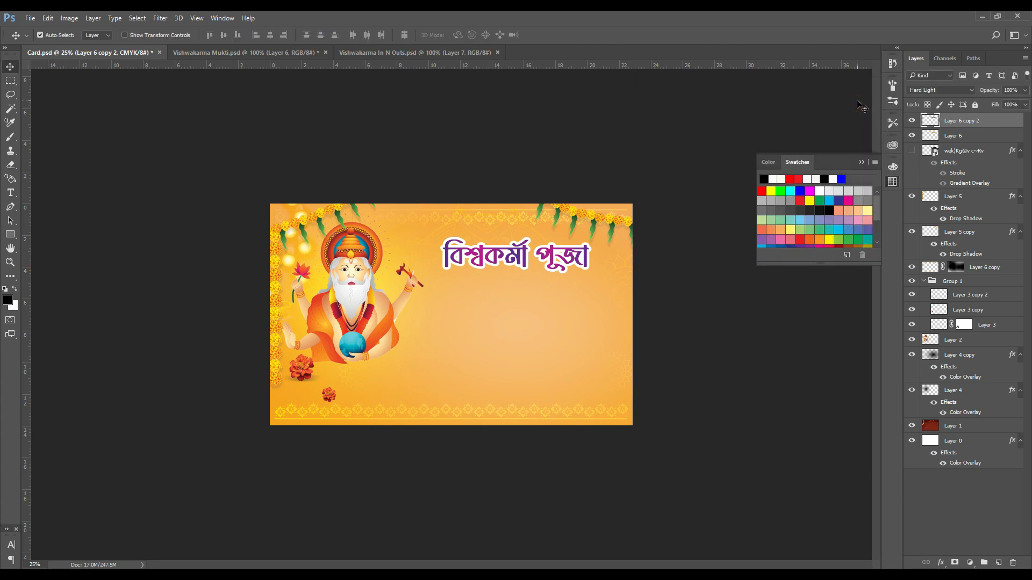
# Step: Compare blending modes on the Layer 6 title, set it to Soft Light and try a hue shift on it
pyautogui.hotkey('ctrl', '+')
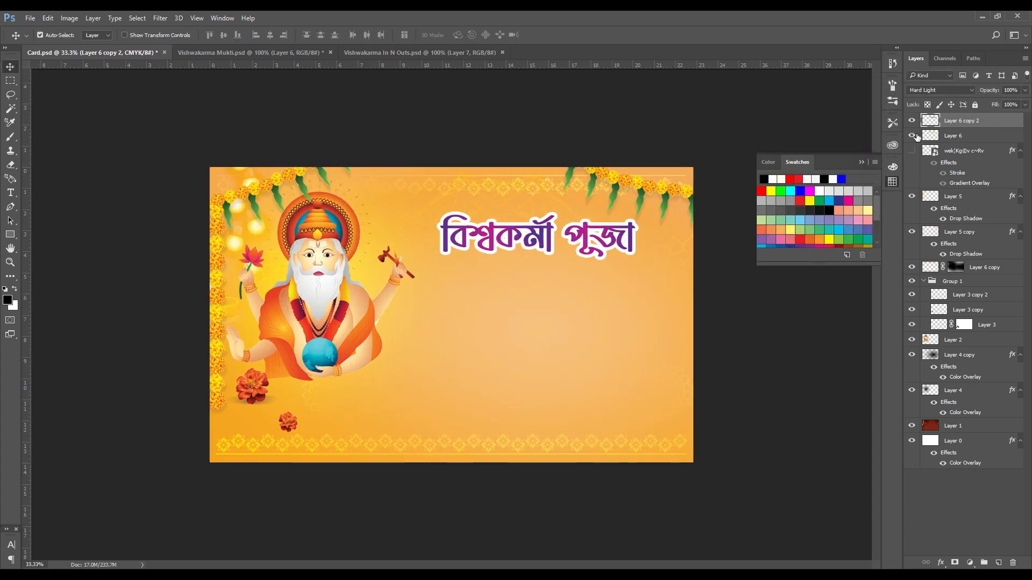
pyautogui.click(955, 135)
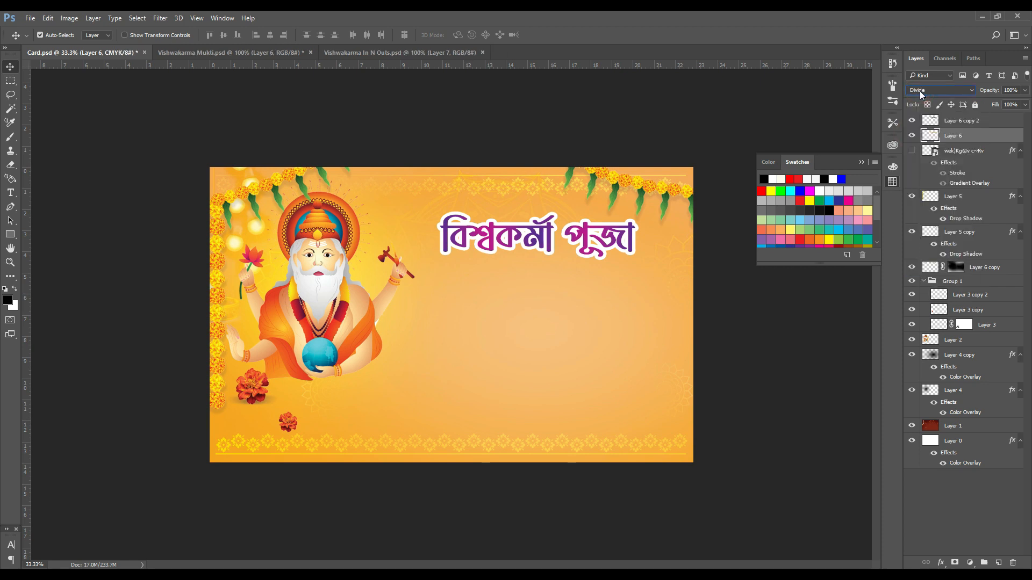
pyautogui.scroll(2, 920, 91)
pyautogui.scroll(3, 920, 91)
pyautogui.scroll(2, 920, 92)
pyautogui.hotkey('ctrl', 'u')
pyautogui.moveTo(740, 157)
pyautogui.mouseDown()
pyautogui.moveTo(778, 161)
pyautogui.moveTo(759, 158)
pyautogui.mouseUp()
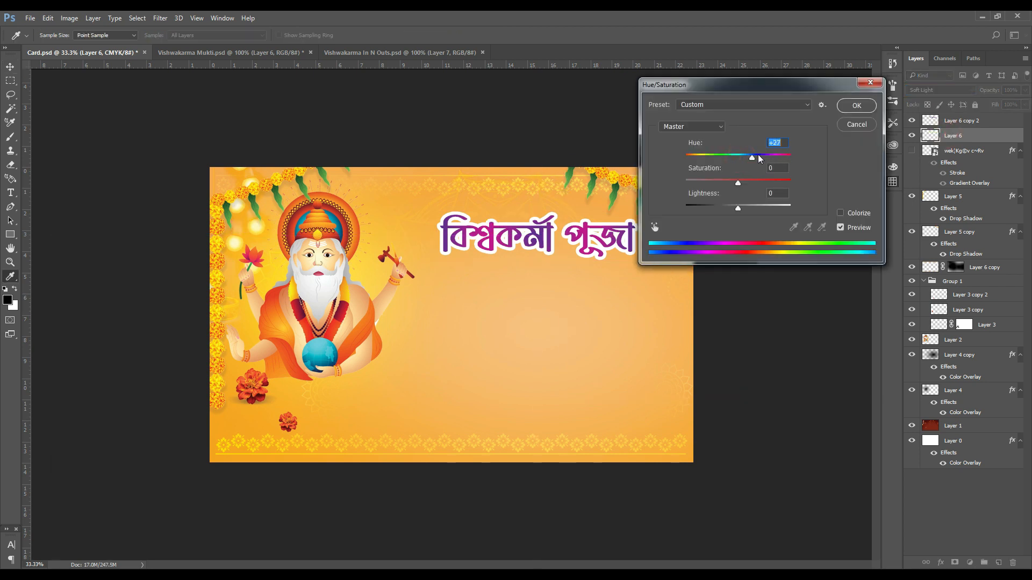
pyautogui.click(845, 129)
# Step: Try a further hue shift on Layer 6 copy 2 and group it with Layer 6
pyautogui.hotkey('alt', ']')
pyautogui.hotkey('ctrl', 'u')
pyautogui.moveTo(747, 157)
pyautogui.mouseDown()
pyautogui.moveTo(723, 159)
pyautogui.moveTo(763, 158)
pyautogui.mouseUp()
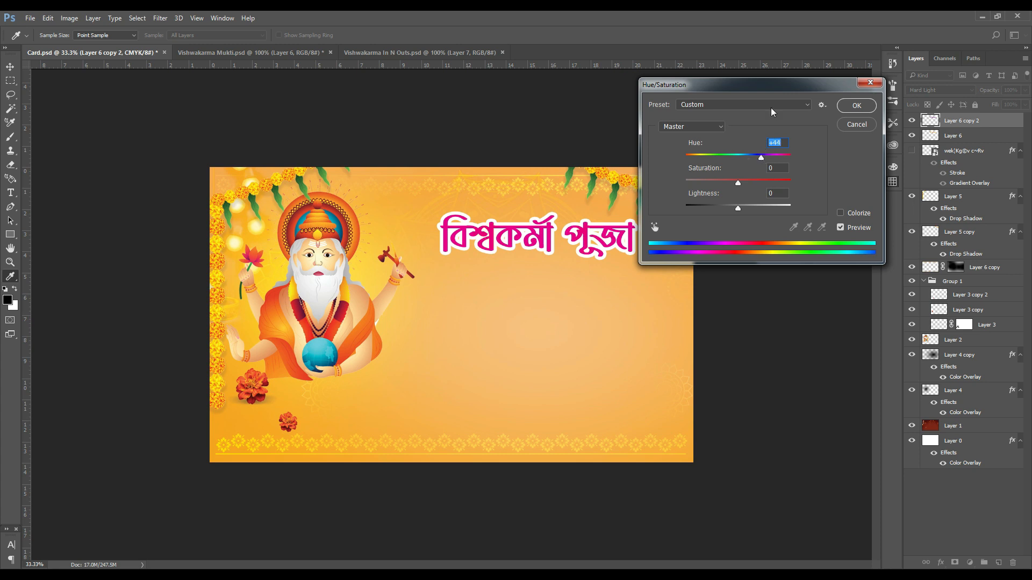
pyautogui.press('Return')
pyautogui.keyDown('shift'); pyautogui.click(967, 135); pyautogui.keyUp('shift')
pyautogui.hotkey('ctrl', 'g')
# Step: Switch to the browser, enter পরিচালনায়- in Google Translate's Bengali text and convert it with the Unicode to ANSI V3 converter
pyautogui.press('t')
pyautogui.hotkey('alt', 'Tab')
pyautogui.moveTo(279, 166); pyautogui.dragTo(165, 160)
pyautogui.write('porichalonay-')
pyautogui.moveTo(272, 167); pyautogui.dragTo(106, 182)
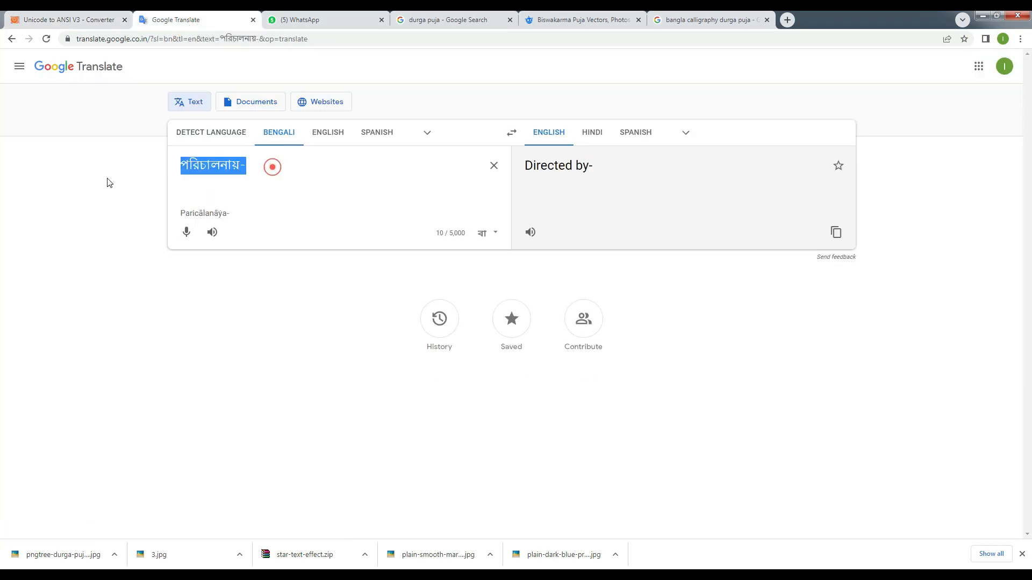
pyautogui.hotkey('ctrl', 'c')
pyautogui.click(68, 20)
pyautogui.click(501, 366)
pyautogui.click(872, 366)
# Step: Switch back to Photoshop and paste the converted পরিচালনায়- text as a new text layer below the title
pyautogui.hotkey('alt', 'Tab')
pyautogui.click(446, 328)
pyautogui.hotkey('ctrl', 'v')
# Step: Set the font of the whole pasted text to STM-BNT-Arjun Bold
pyautogui.hotkey('ctrl', 'a')
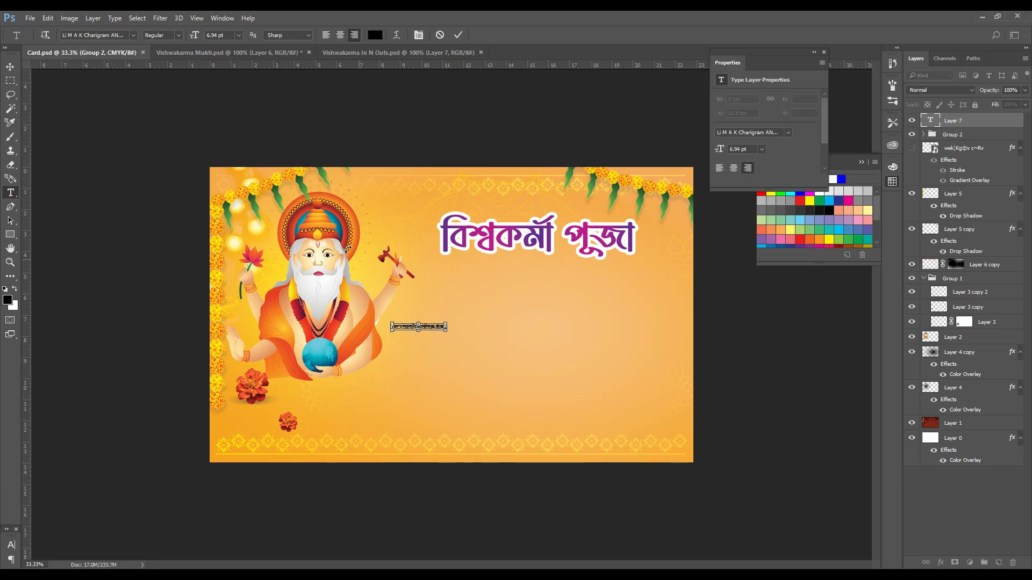
pyautogui.click(133, 35)
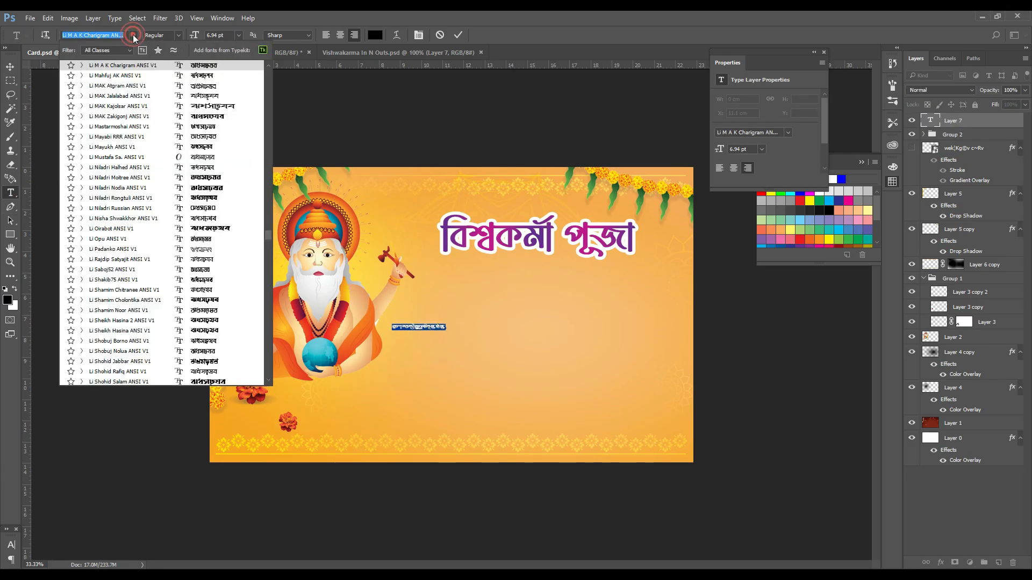
pyautogui.moveTo(268, 235); pyautogui.dragTo(268, 75)
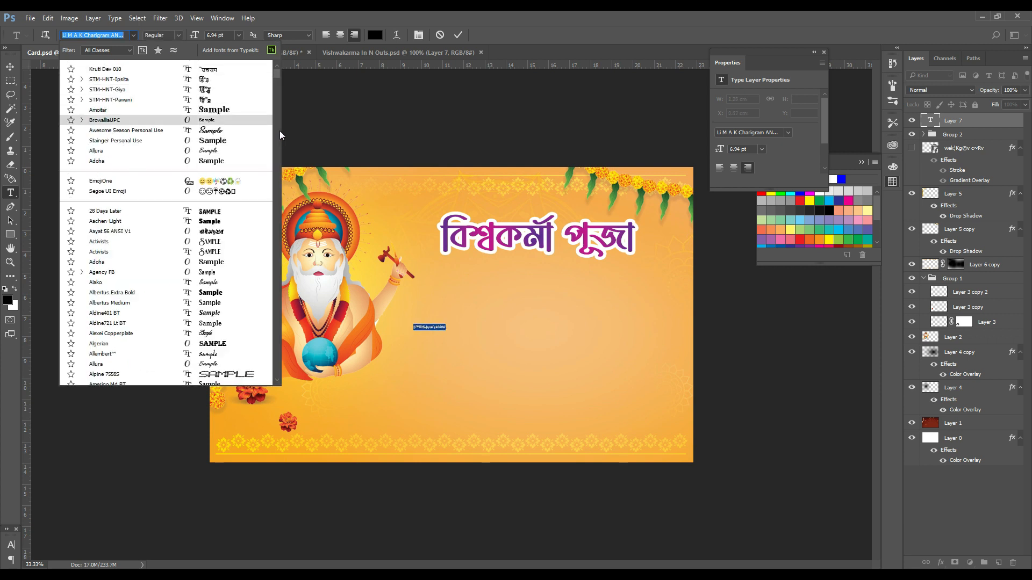
pyautogui.moveTo(278, 76); pyautogui.dragTo(274, 286)
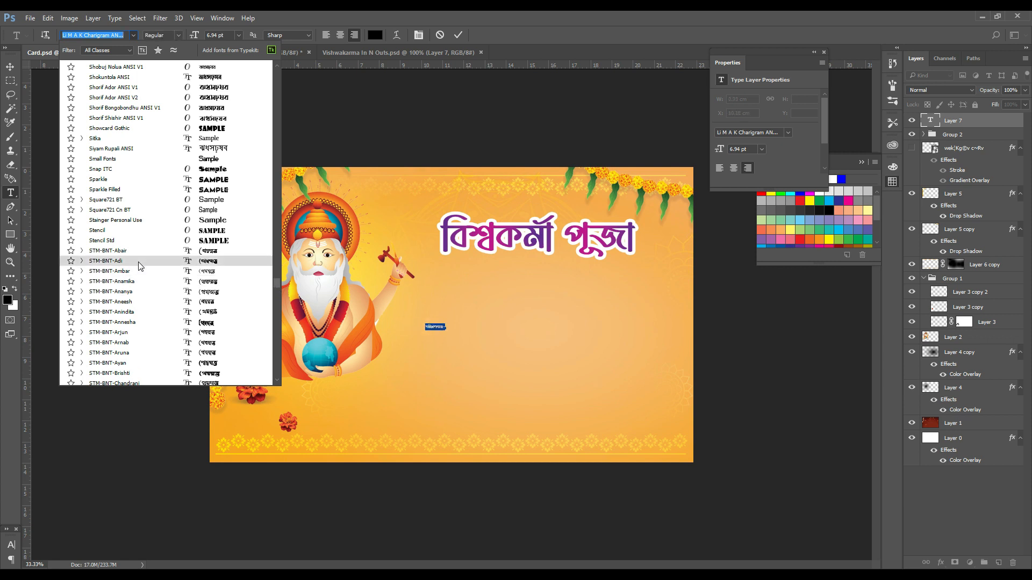
pyautogui.click(129, 333)
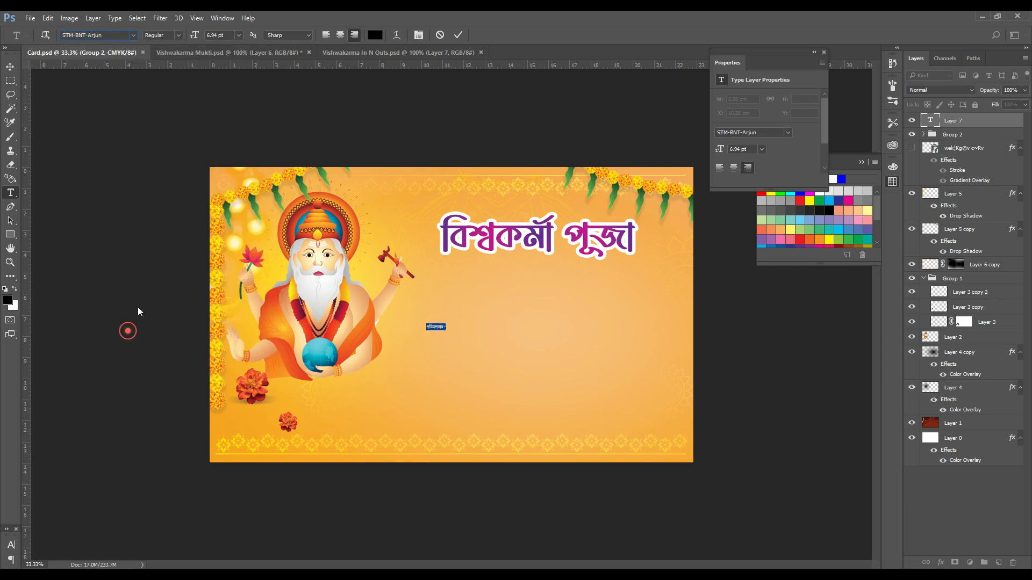
pyautogui.click(179, 35)
pyautogui.click(163, 64)
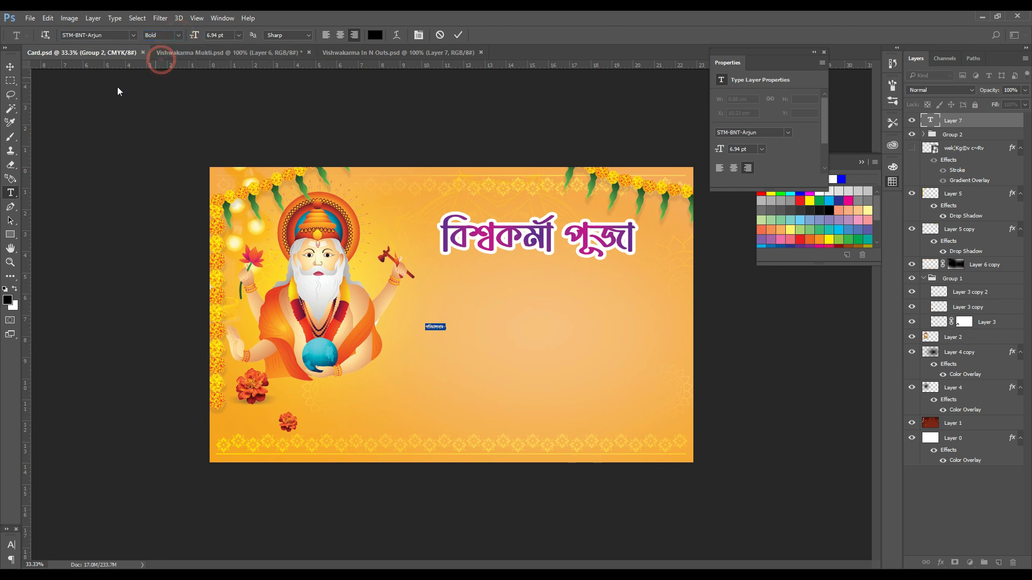
# Step: Scale the পরিচালনায়- text up to about 18.36 pt and place it just beneath the title's first word
pyautogui.click(9, 66)
pyautogui.hotkey('ctrl', 't')
pyautogui.moveTo(447, 323); pyautogui.dragTo(476, 304)
pyautogui.press('Return')
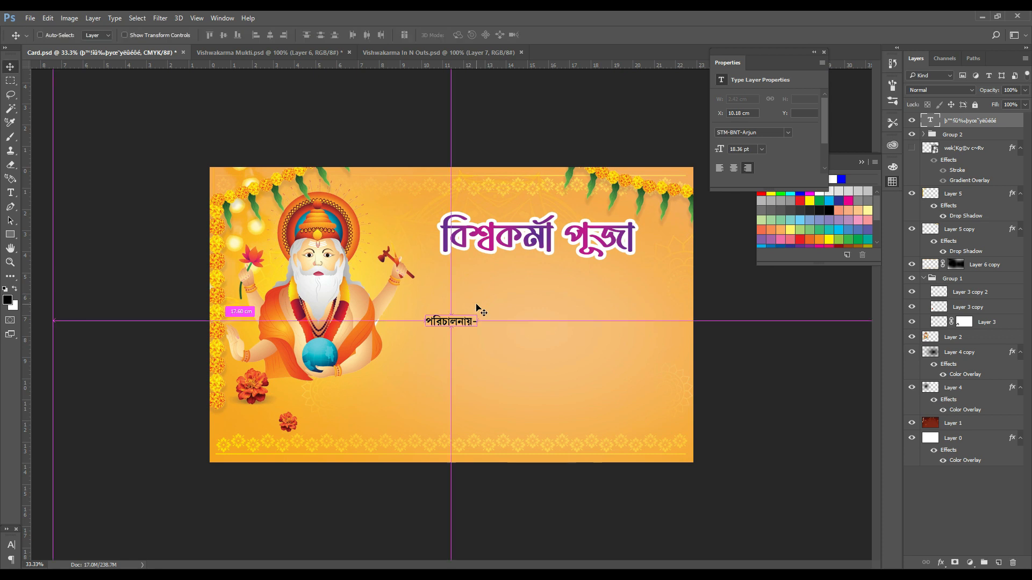
pyautogui.hotkey('ctrl', '+')
pyautogui.moveTo(473, 341); pyautogui.dragTo(530, 263)
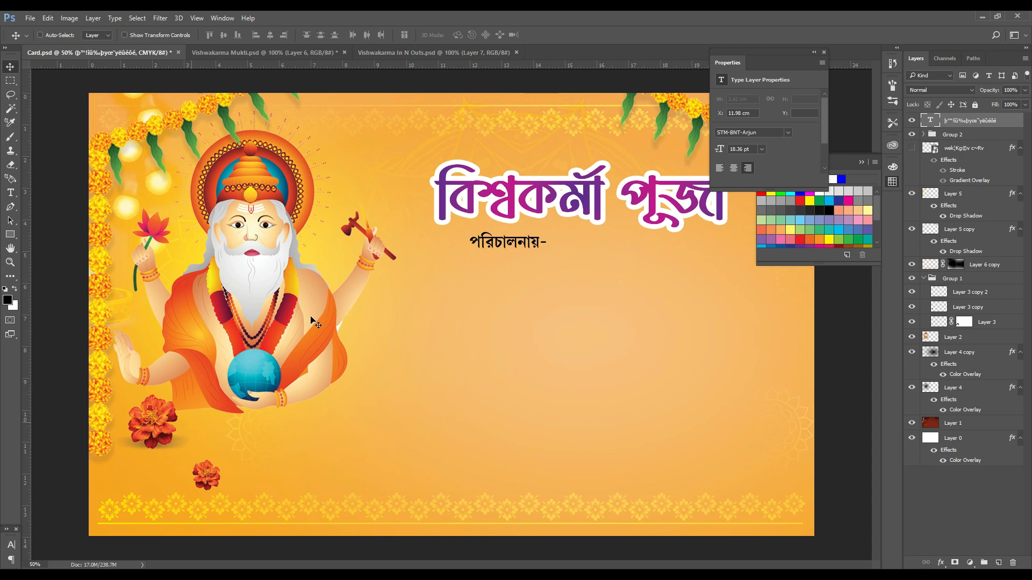
pyautogui.click(824, 54)
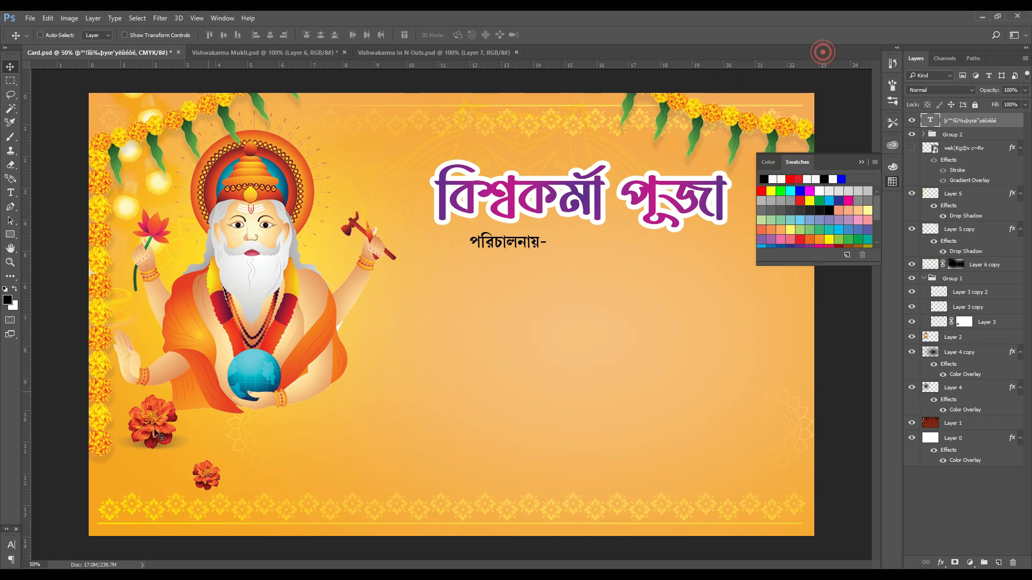
# Step: Sample colours from the artwork for the পরিচালনায়- text and set it to dark purple 473744
pyautogui.click(11, 545)
pyautogui.click(116, 510)
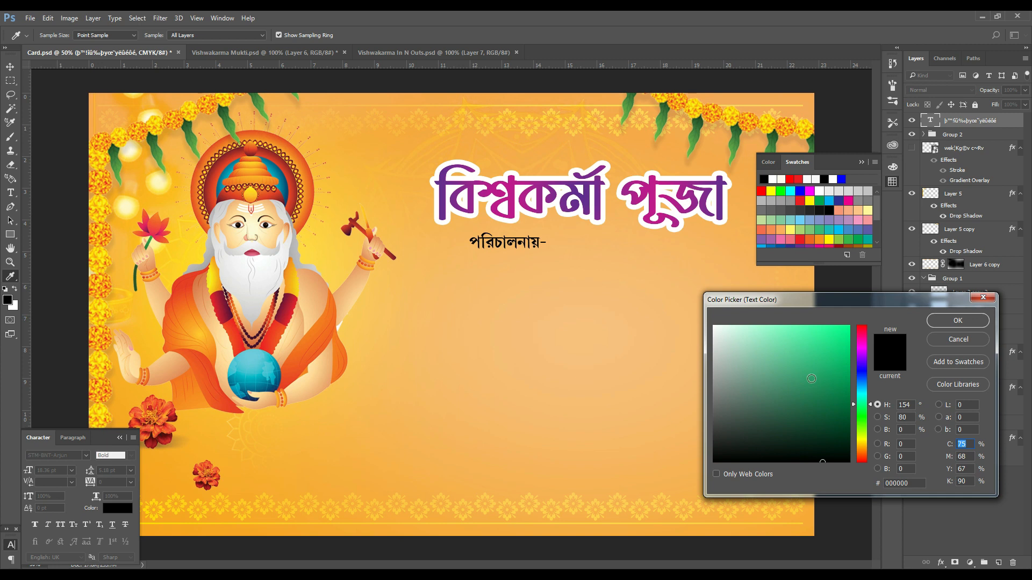
pyautogui.click(778, 402)
pyautogui.click(664, 130)
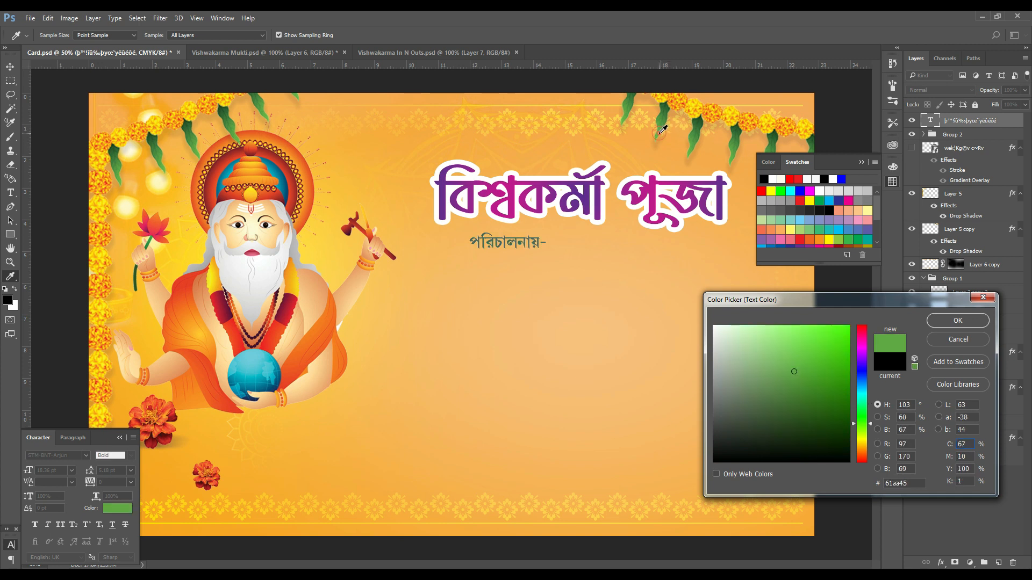
pyautogui.moveTo(810, 387)
pyautogui.mouseDown()
pyautogui.moveTo(779, 396)
pyautogui.moveTo(766, 421)
pyautogui.moveTo(741, 423)
pyautogui.mouseUp()
pyautogui.click(535, 211)
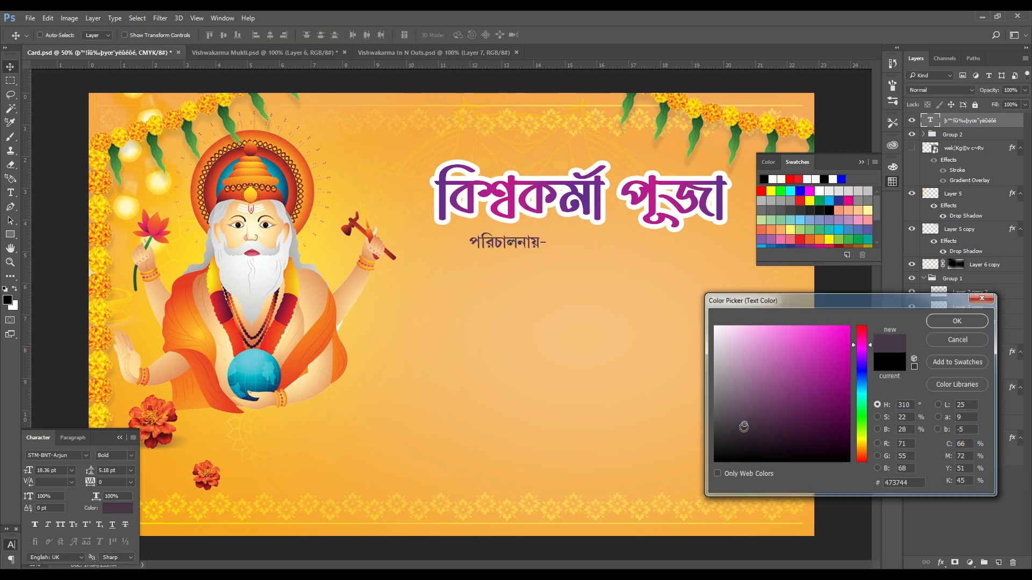
pyautogui.press('Return')
# Step: Nudge the পরিচালনায়- text slightly down from the title, then try moving it further and undo that move
pyautogui.press('Down')
pyautogui.press('Down')
pyautogui.press('Down')
pyautogui.press('Down')
pyautogui.press('Down')
pyautogui.press('Down')
pyautogui.press('Down')
pyautogui.hotkey('ctrl', '-')
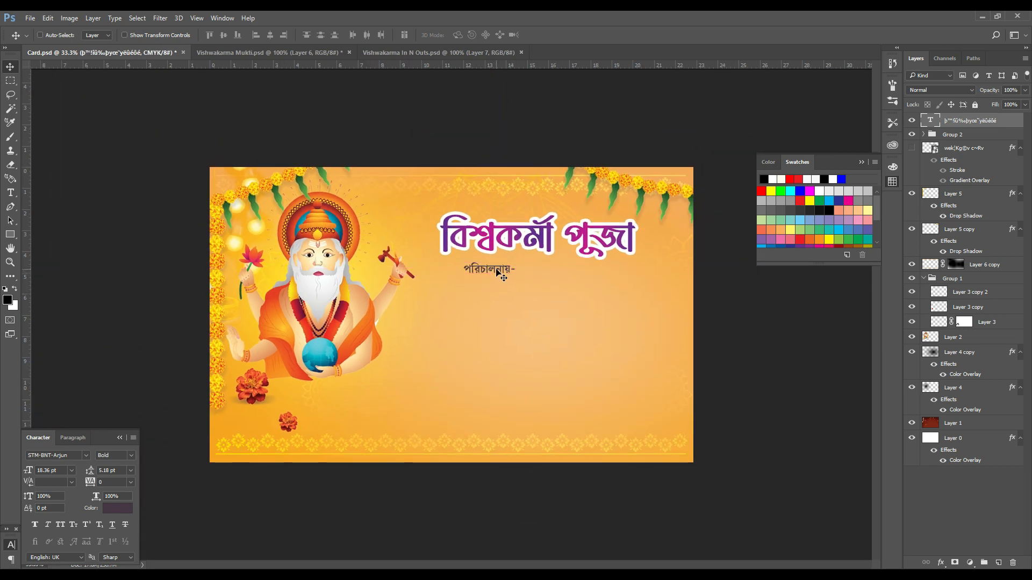
pyautogui.moveTo(498, 272); pyautogui.dragTo(523, 295)
pyautogui.hotkey('ctrl', 'z')
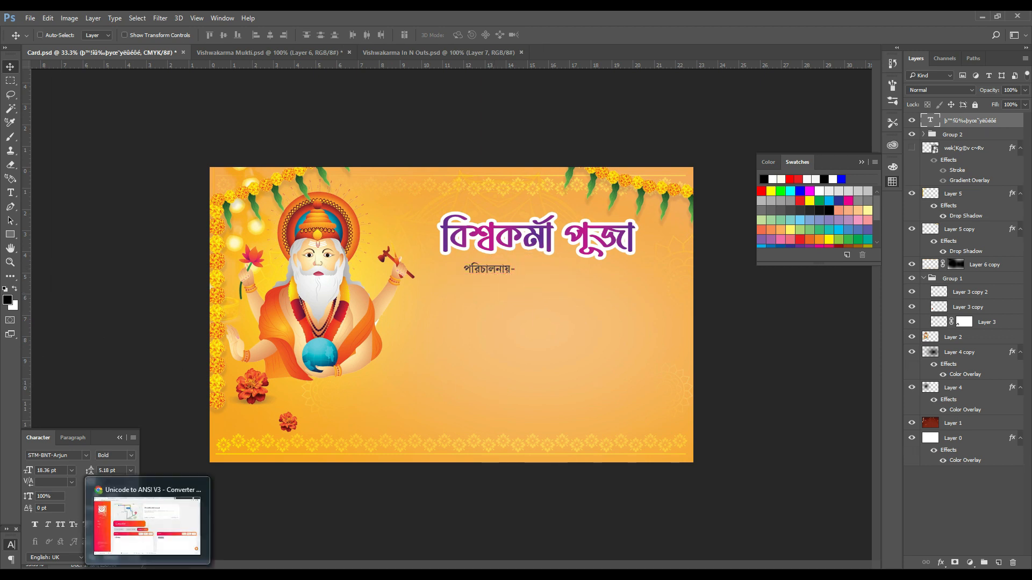
# Step: Get the ANSI text for আমন্ত্রণ লিপি from the browser and paste it as a new text layer on the card's lower half
pyautogui.click(148, 573)
pyautogui.click(589, 184)
pyautogui.click(175, 20)
pyautogui.hotkey('ctrl', 'v')
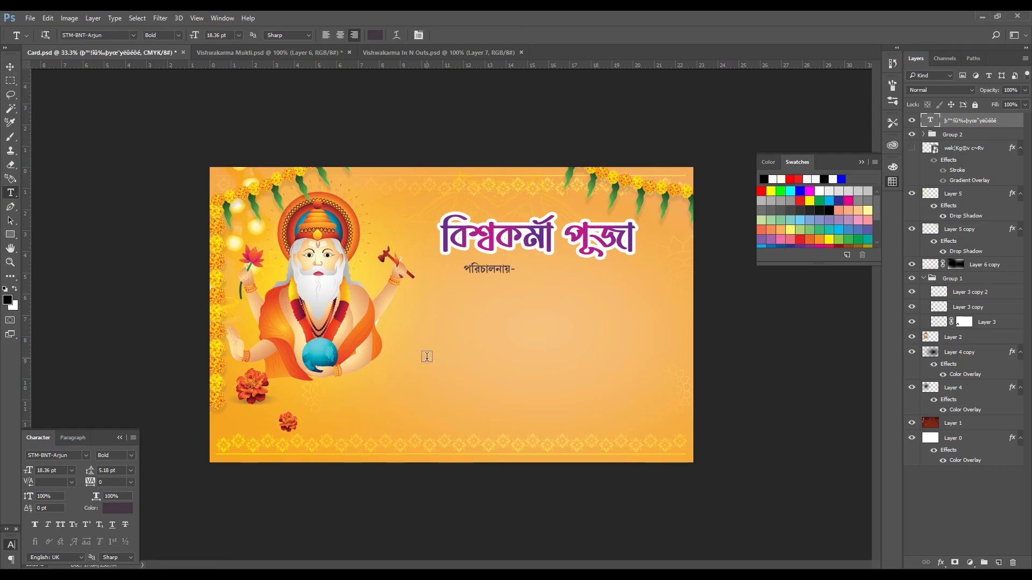
pyautogui.click(426, 356)
pyautogui.hotkey('ctrl', 'v')
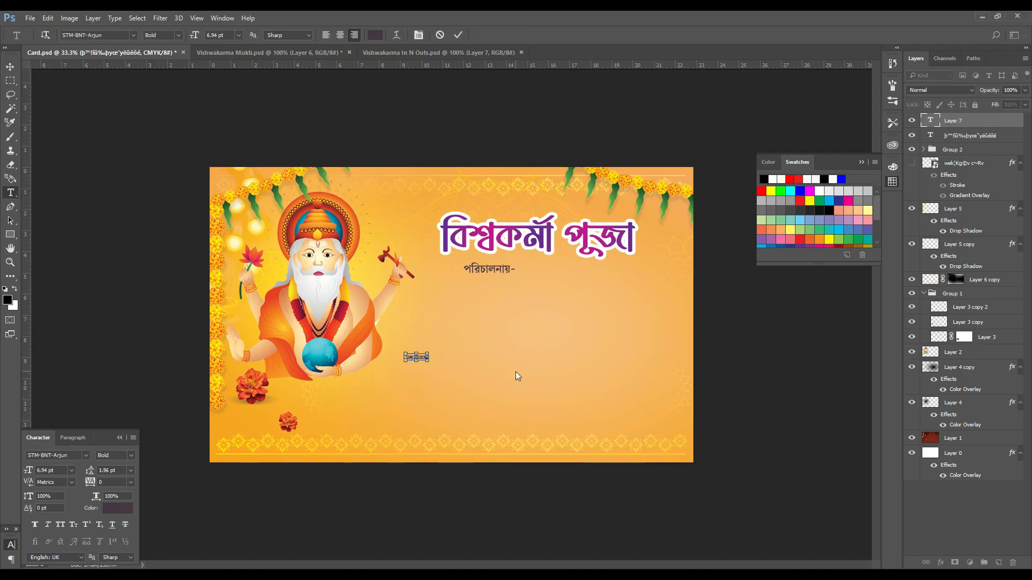
# Step: Scale the new text line up to about 24.8 pt
pyautogui.click(10, 67)
pyautogui.hotkey('ctrl', 't')
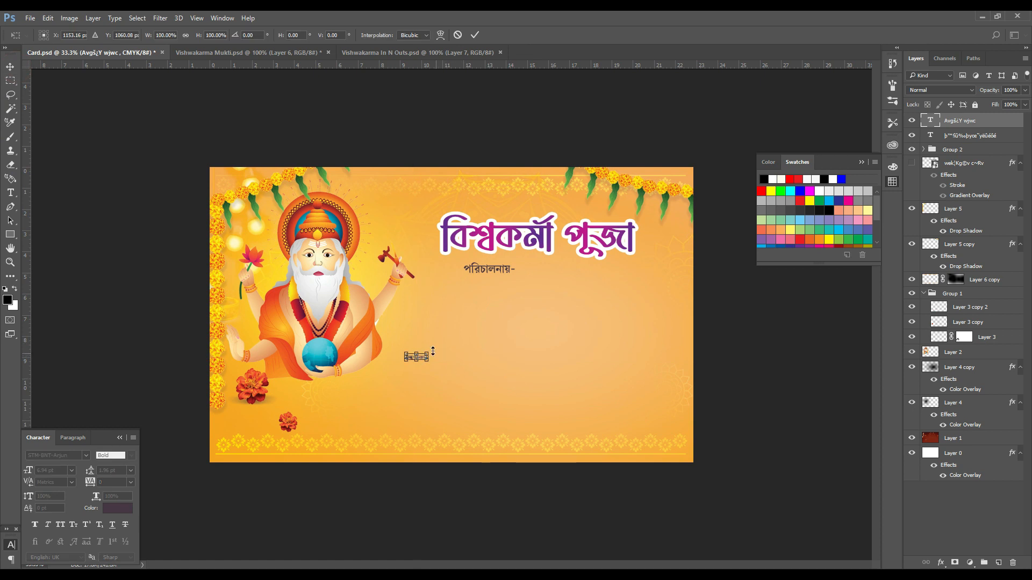
pyautogui.moveTo(428, 353); pyautogui.dragTo(484, 327)
pyautogui.press('Return')
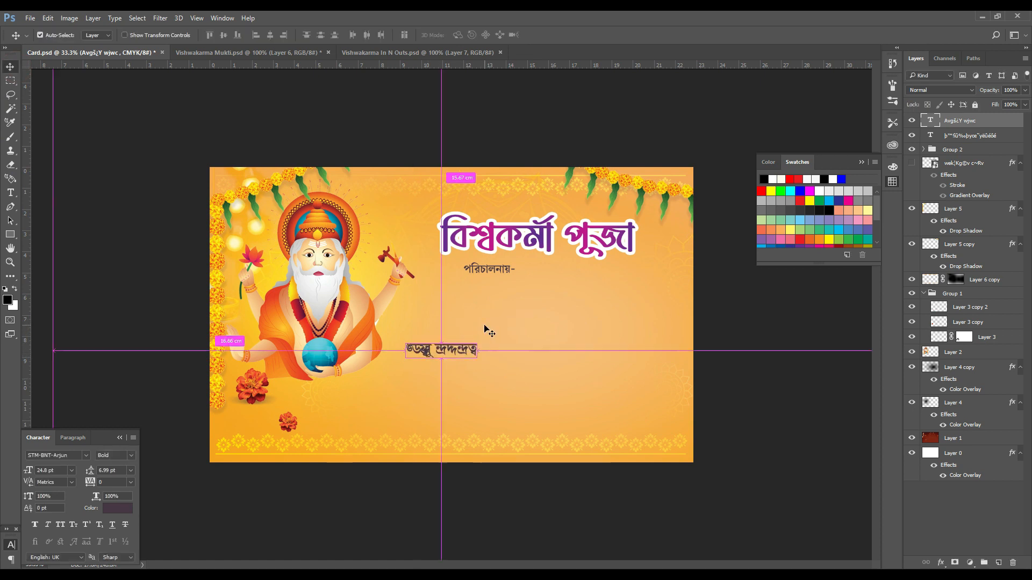
# Step: Place the torn-paper vector smart object from 1920 x 1080 Maa.psd beneath the পরিচালনায়- text
pyautogui.hotkey('ctrl', '+')
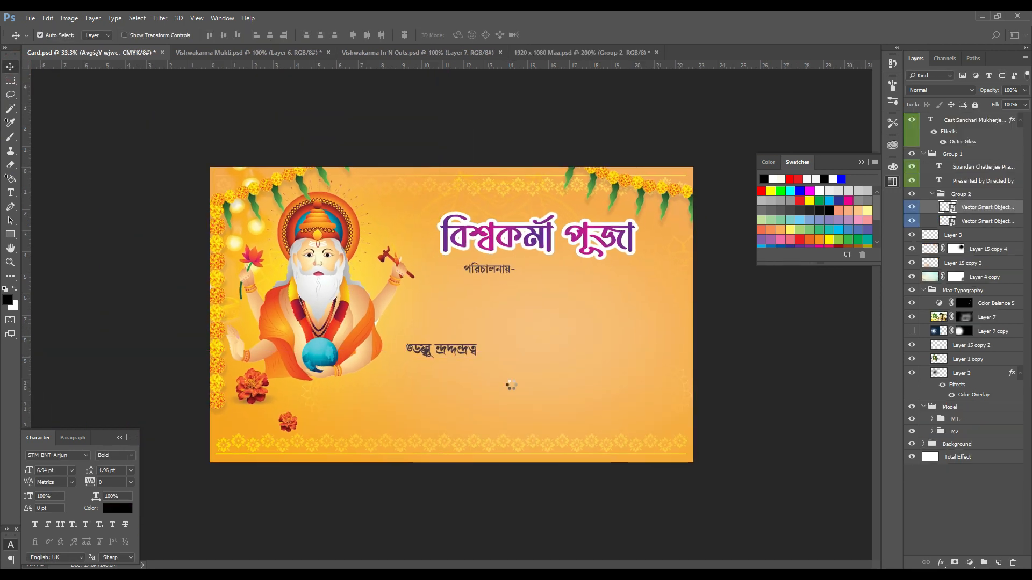
pyautogui.hotkey('ctrl', 't')
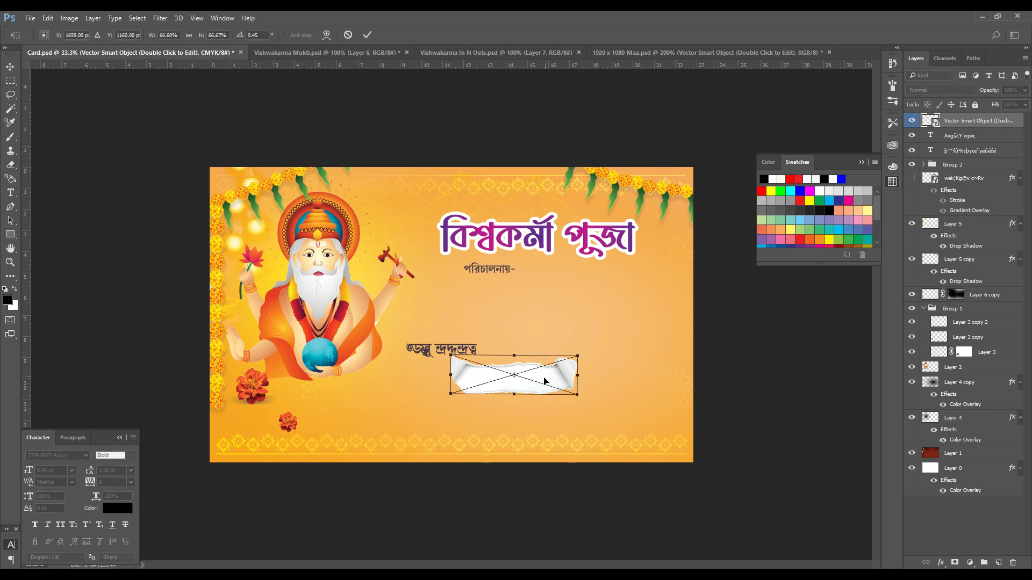
pyautogui.moveTo(562, 366); pyautogui.dragTo(588, 299)
pyautogui.press('Return')
pyautogui.hotkey('shift', 'Right')
pyautogui.hotkey('shift', 'Up')
pyautogui.hotkey('shift', 'Up')
pyautogui.hotkey('shift', 'Up')
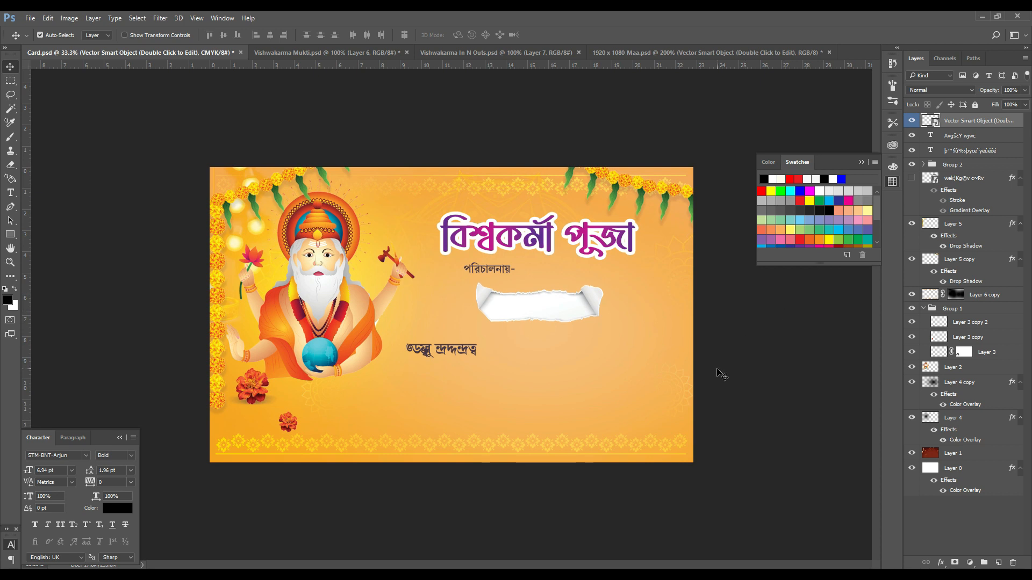
# Step: Set the font of the lower text line to Li Alinur Priyoshi ANSI V1
pyautogui.hotkey('ctrl', '+')
pyautogui.click(428, 359)
pyautogui.press('t')
pyautogui.click(133, 35)
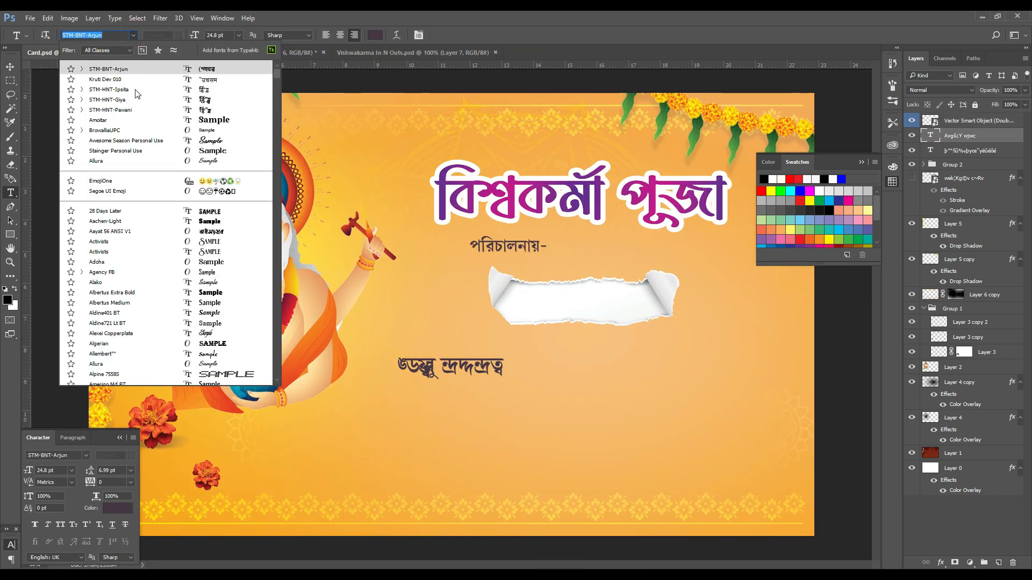
pyautogui.moveTo(276, 73); pyautogui.dragTo(277, 210)
pyautogui.click(137, 214)
# Step: Preview the Li-series Bengali fonts on the আমন্ত্রণ লিপি text and set it to Li Koshtipathor
pyautogui.click(134, 34)
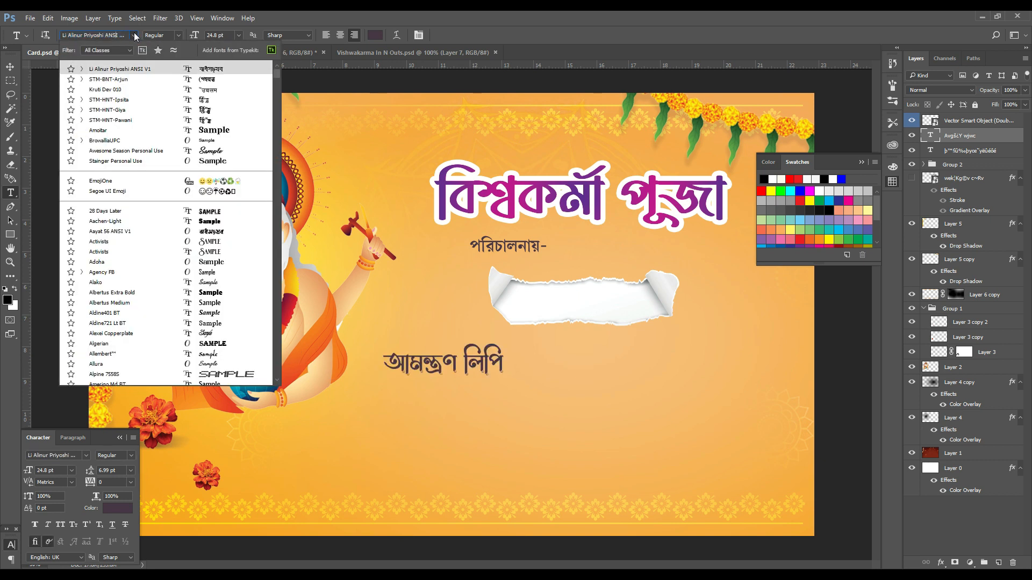
pyautogui.moveTo(276, 73); pyautogui.dragTo(276, 222)
pyautogui.press('Down')
pyautogui.press('Down')
pyautogui.press('Down')
pyautogui.press('Down')
pyautogui.press('Down')
pyautogui.press('Down')
pyautogui.press('Down')
pyautogui.press('Down')
pyautogui.press('Down')
pyautogui.press('Down')
pyautogui.press('Down')
pyautogui.press('Down')
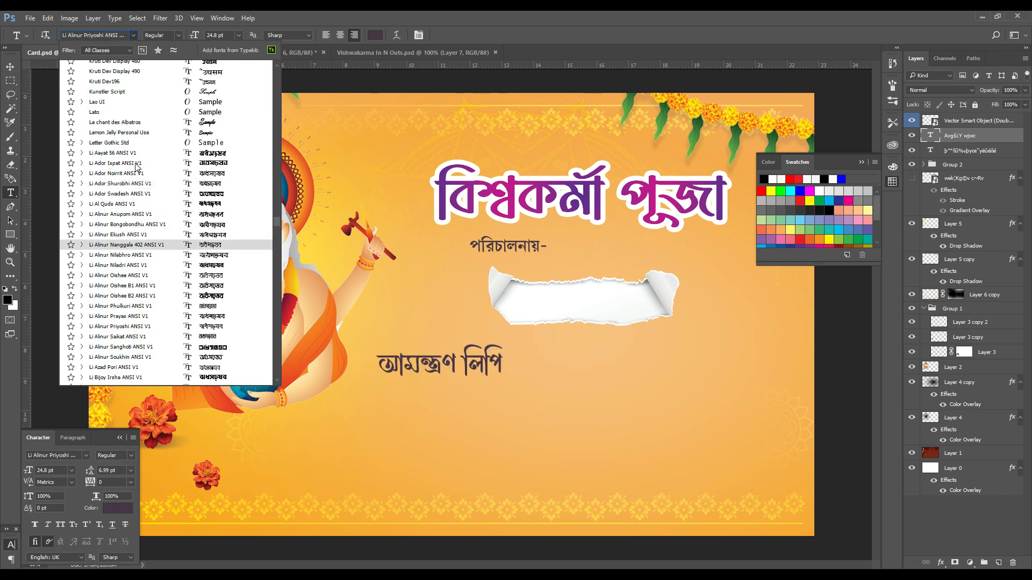
pyautogui.press('Down')
pyautogui.press('Down')
pyautogui.press('Down')
pyautogui.press('Down')
pyautogui.press('Down')
pyautogui.press('Down')
pyautogui.press('Down')
pyautogui.press('Down')
pyautogui.press('Down')
pyautogui.press('Down')
pyautogui.press('Down')
pyautogui.press('Down')
pyautogui.press('Down')
pyautogui.press('Down')
pyautogui.press('Down')
pyautogui.press('Down')
pyautogui.press('Down')
pyautogui.press('Down')
pyautogui.press('Down')
pyautogui.press('Down')
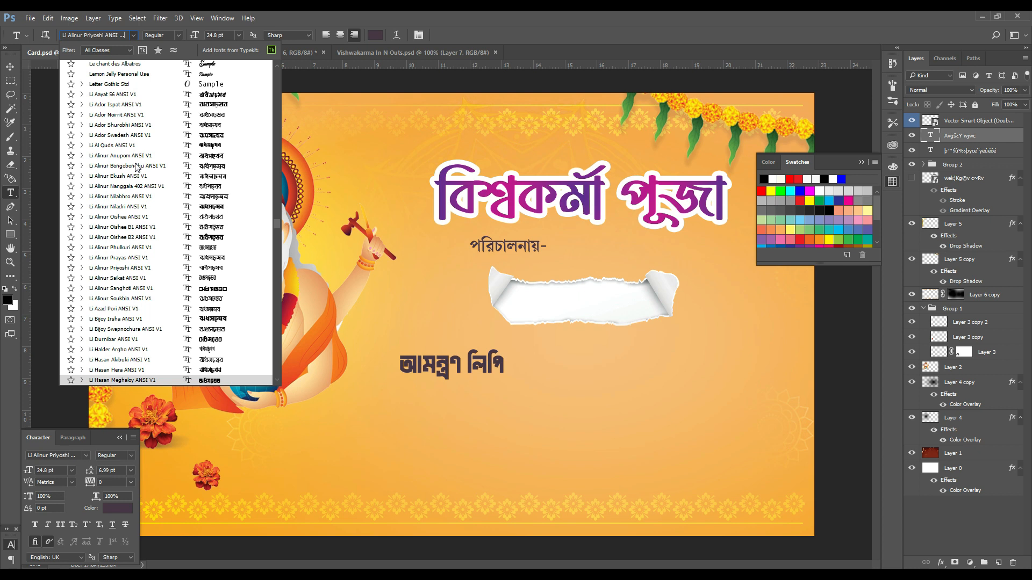
pyautogui.press('Return')
# Step: Move the আমন্ত্রণ লিপি text onto the torn paper, bring it in front of the paper layer and toggle Auto-Select
pyautogui.press('v')
pyautogui.moveTo(519, 373); pyautogui.dragTo(611, 334)
pyautogui.hotkey('ctrl', ']')
pyautogui.hotkey('ctrl', '+')
pyautogui.click(683, 307)
pyautogui.click(40, 35)
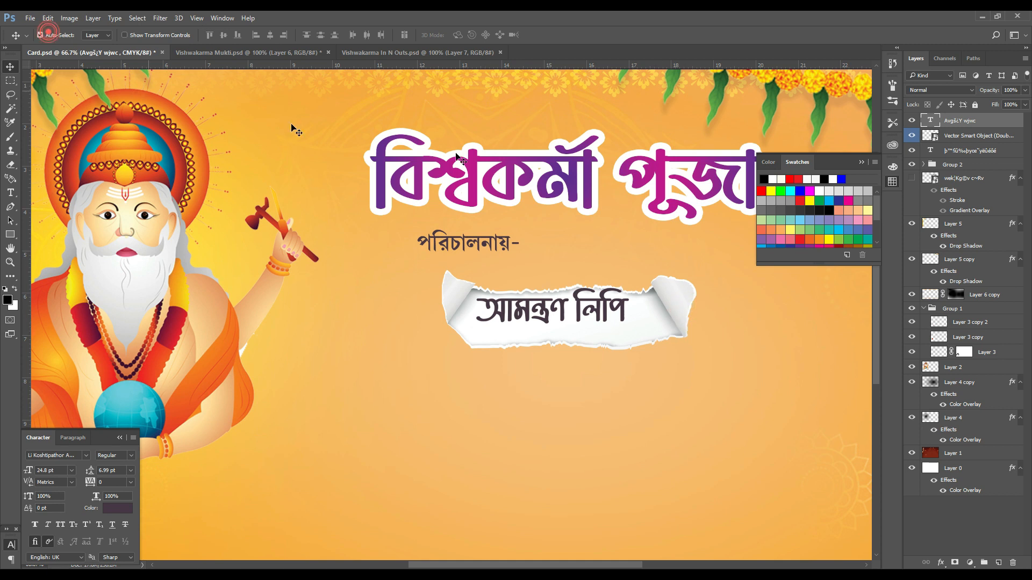
# Step: Nudge the torn paper slightly lower beneath the পরিচালনায়- line
pyautogui.click(686, 305)
pyautogui.hotkey('shift', 'Down')
pyautogui.hotkey('shift', 'Down')
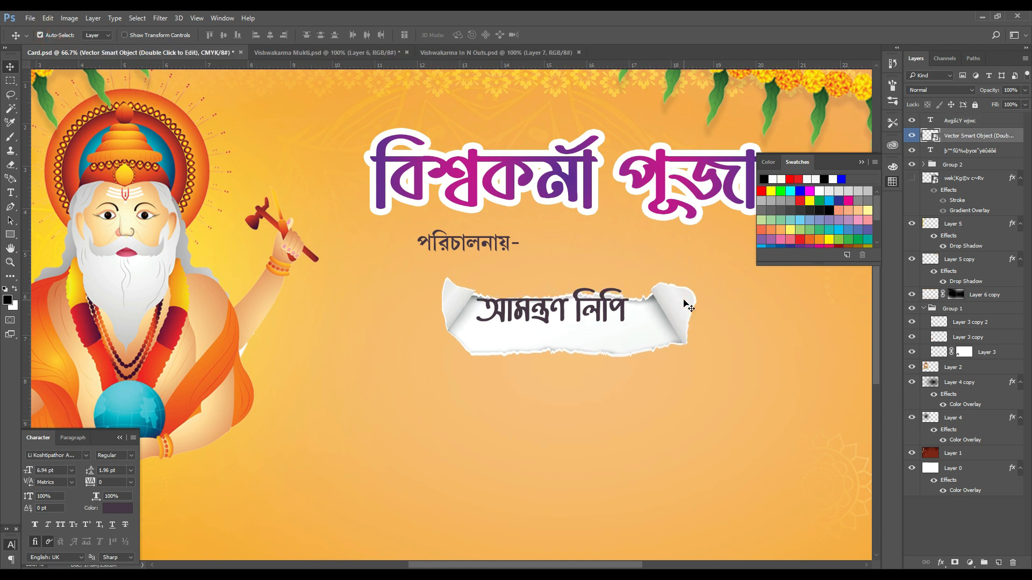
# Step: Reposition the আমন্ত্রণ লিপি text so that it sits centered on the torn paper
pyautogui.moveTo(594, 312); pyautogui.dragTo(645, 328)
pyautogui.hotkey('ctrl', 't')
pyautogui.press('Return')
pyautogui.press('Down')
pyautogui.press('Down')
pyautogui.press('Down')
pyautogui.press('Down')
pyautogui.press('Right')
pyautogui.press('Right')
pyautogui.press('Right')
pyautogui.press('Right')
pyautogui.press('Right')
pyautogui.press('Right')
pyautogui.press('Right')
pyautogui.press('Right')
pyautogui.press('Right')
pyautogui.press('Right')
pyautogui.press('Right')
pyautogui.press('Right')
pyautogui.press('Right')
pyautogui.hotkey('ctrl', '-')
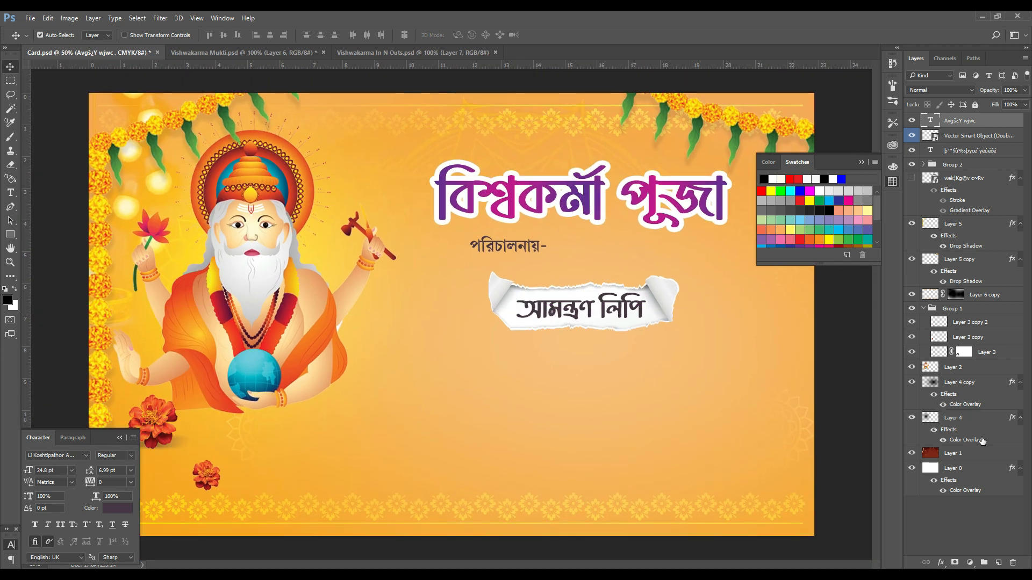
# Step: Apply an orange radial Gradient Overlay with 150% scale to the আমন্ত্রণ লিপি text and save the card
pyautogui.click(955, 561)
pyautogui.click(951, 519)
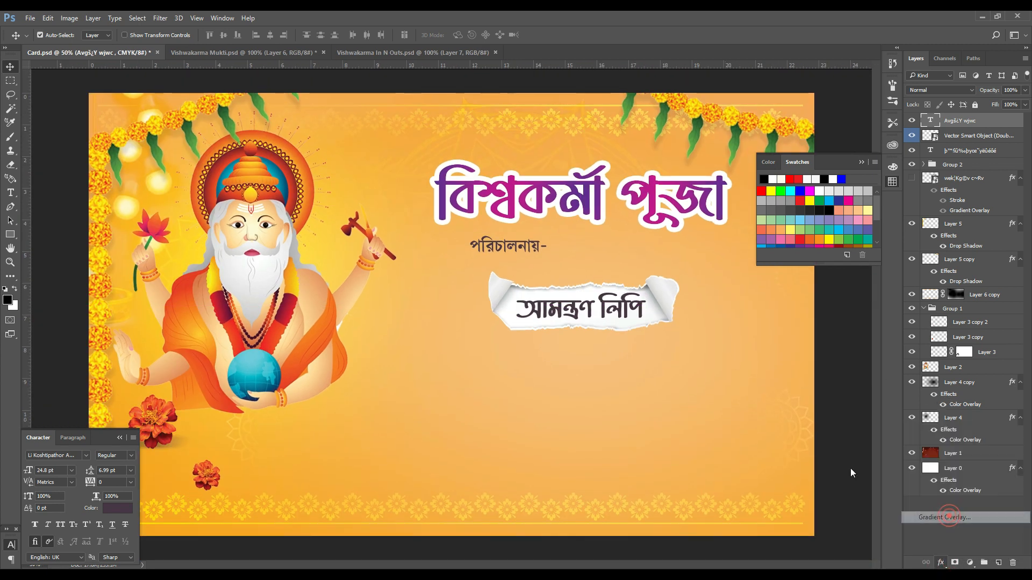
pyautogui.moveTo(578, 116); pyautogui.dragTo(307, 53)
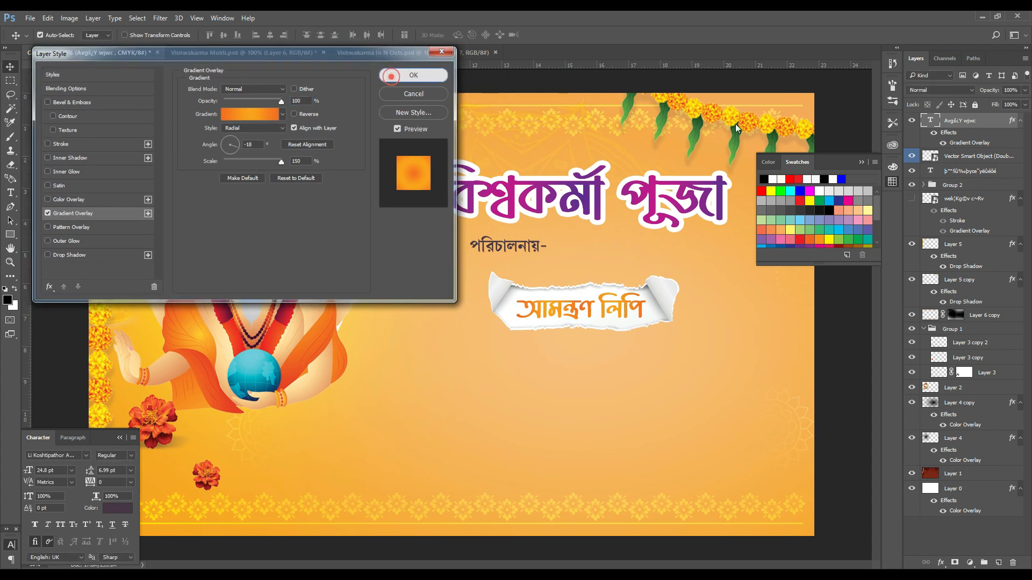
pyautogui.click(398, 78)
pyautogui.hotkey('ctrl', '-')
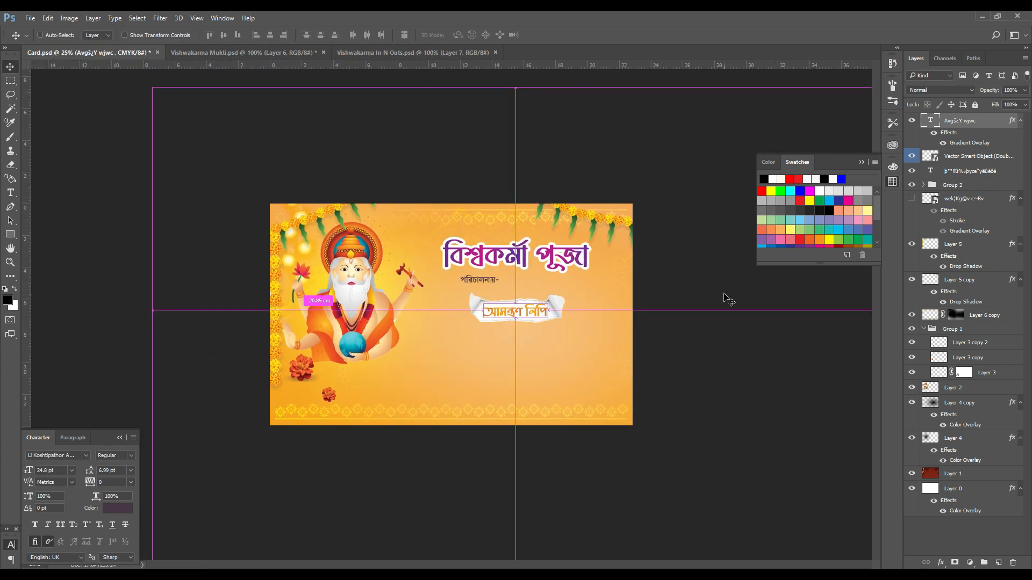
pyautogui.hotkey('ctrl', '+')
pyautogui.hotkey('ctrl', 's')
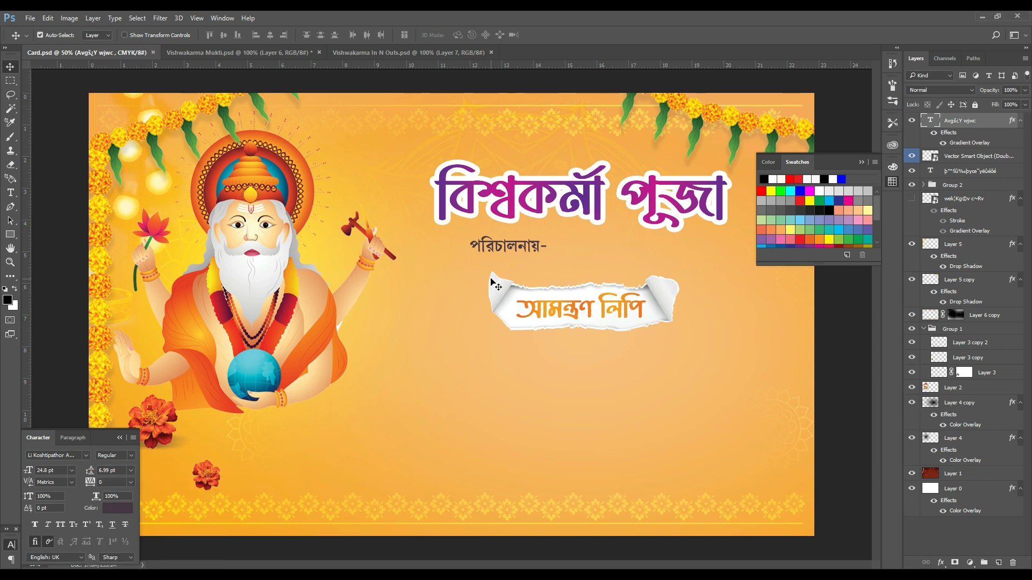
# Step: Draw a wide paragraph text box beneath the torn paper and paste the copied invitation text into it
pyautogui.click(10, 192)
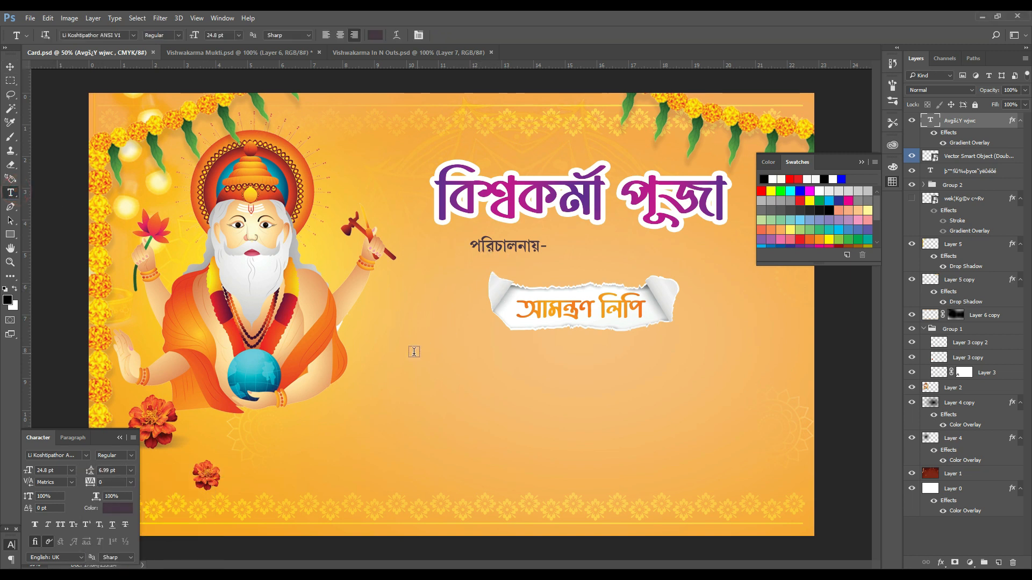
pyautogui.moveTo(381, 351); pyautogui.dragTo(787, 460)
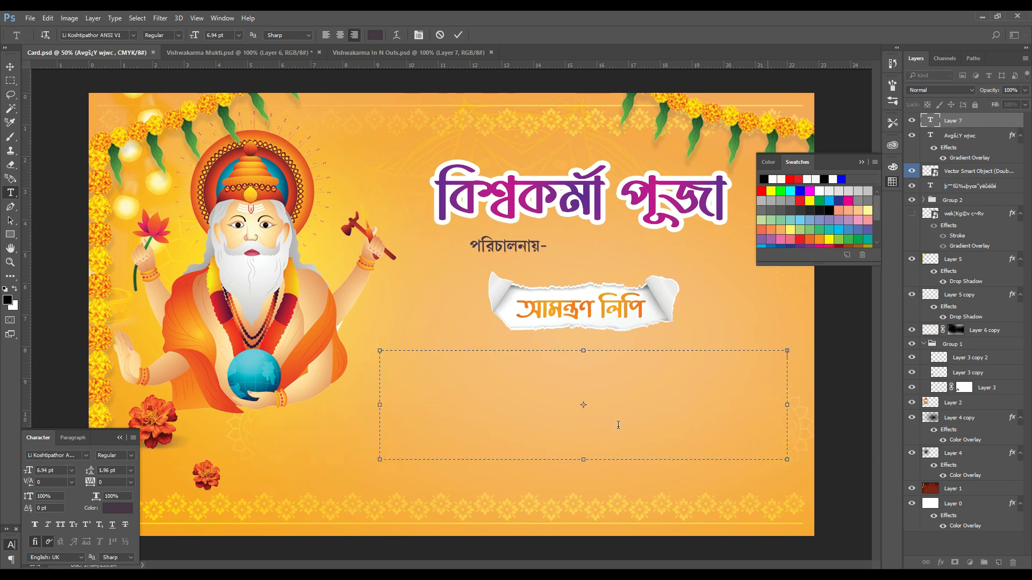
pyautogui.hotkey('ctrl', 'v')
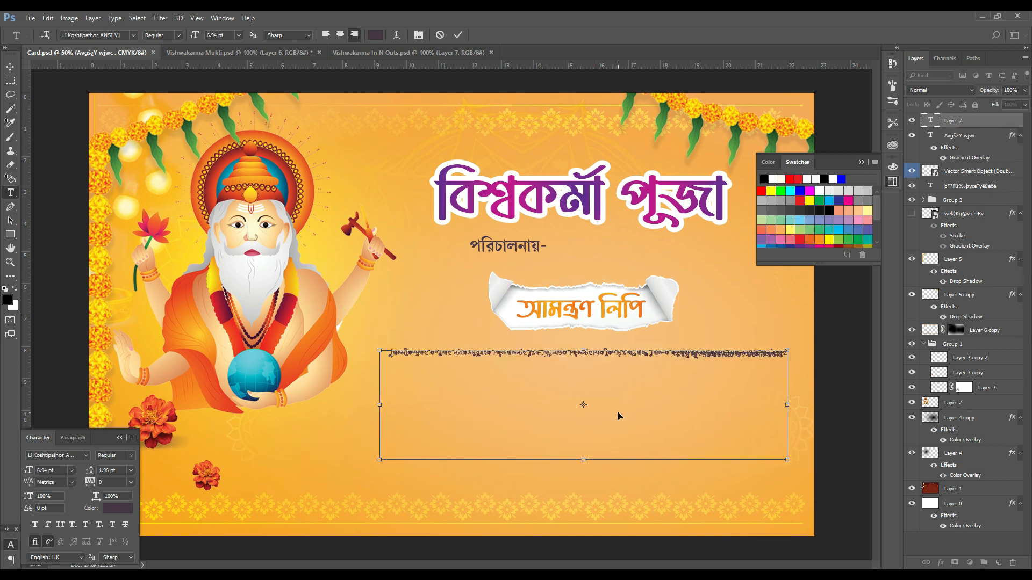
# Step: Set the whole invitation paragraph in the STM-BNT-Arjun font with the Bold style
pyautogui.hotkey('ctrl', 'a')
pyautogui.click(133, 35)
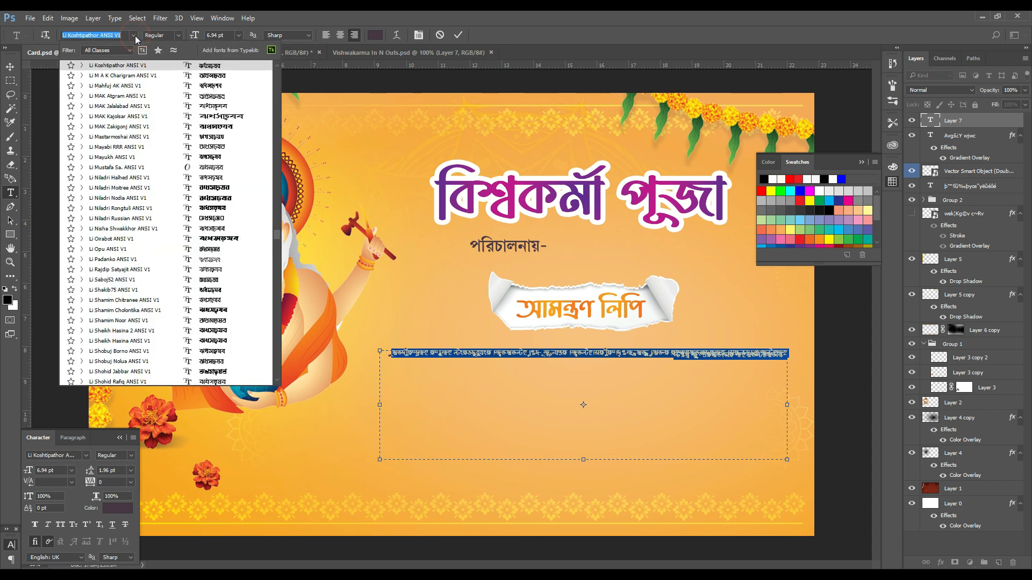
pyautogui.moveTo(275, 234); pyautogui.dragTo(272, 72)
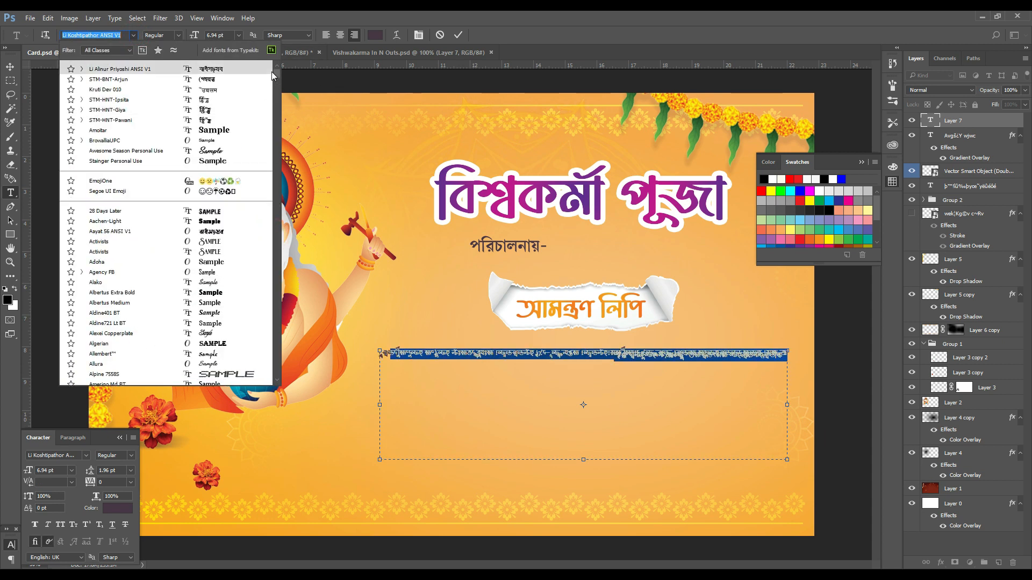
pyautogui.click(156, 79)
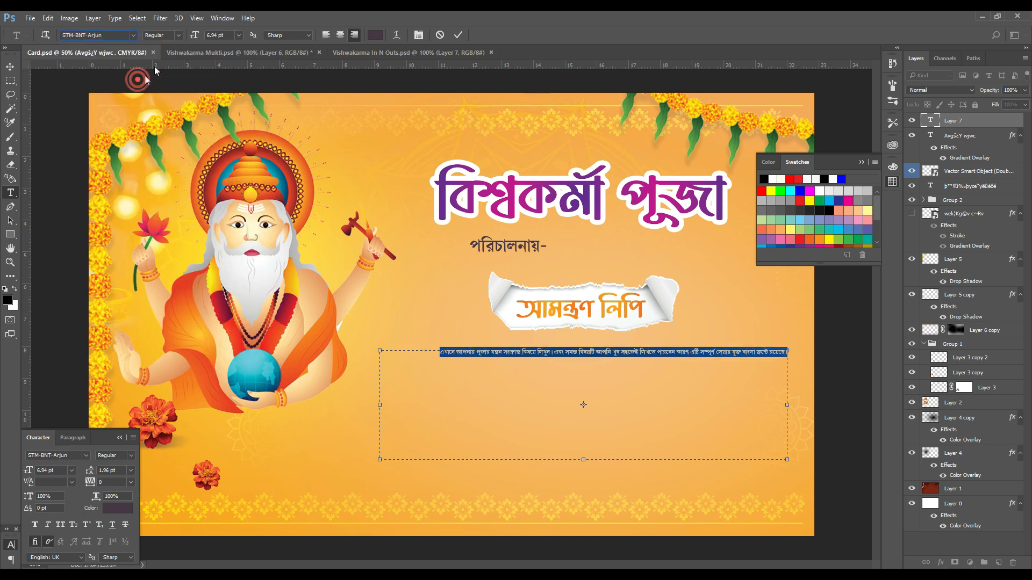
pyautogui.click(175, 37)
pyautogui.click(160, 62)
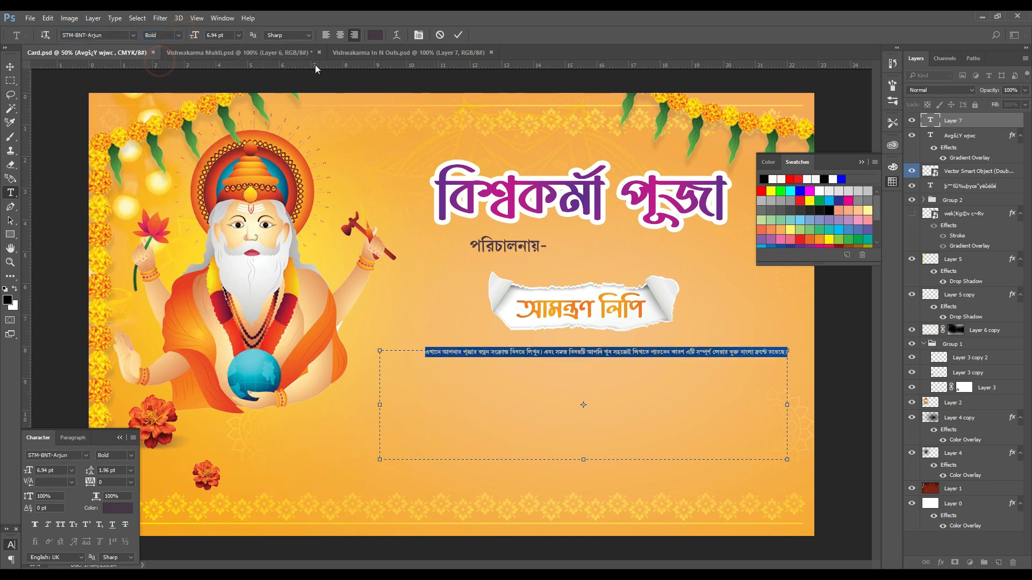
# Step: Justify the invitation paragraph with its last line left-aligned, and set it to 12 pt with 13.96 pt leading
pyautogui.click(325, 36)
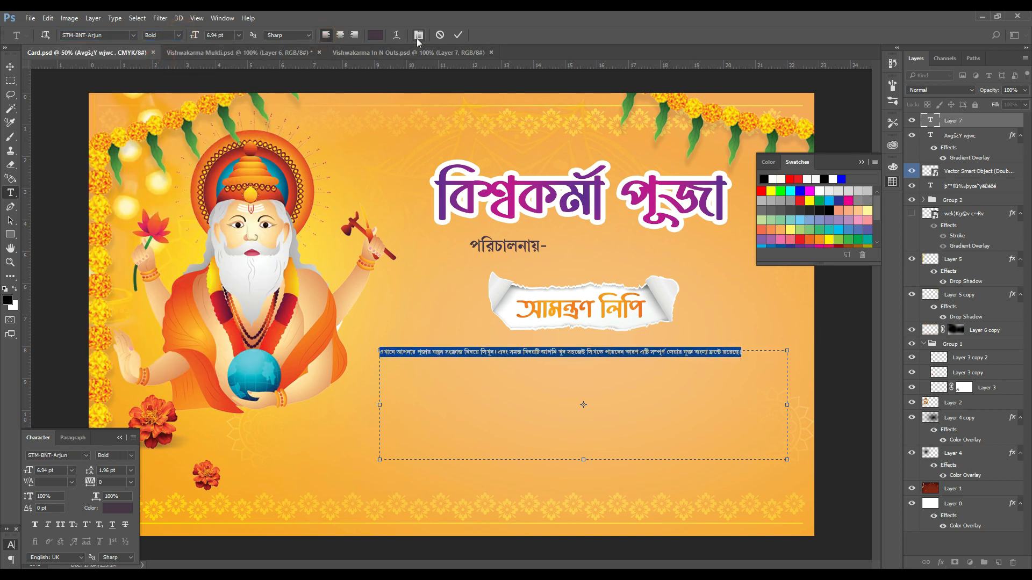
pyautogui.click(81, 437)
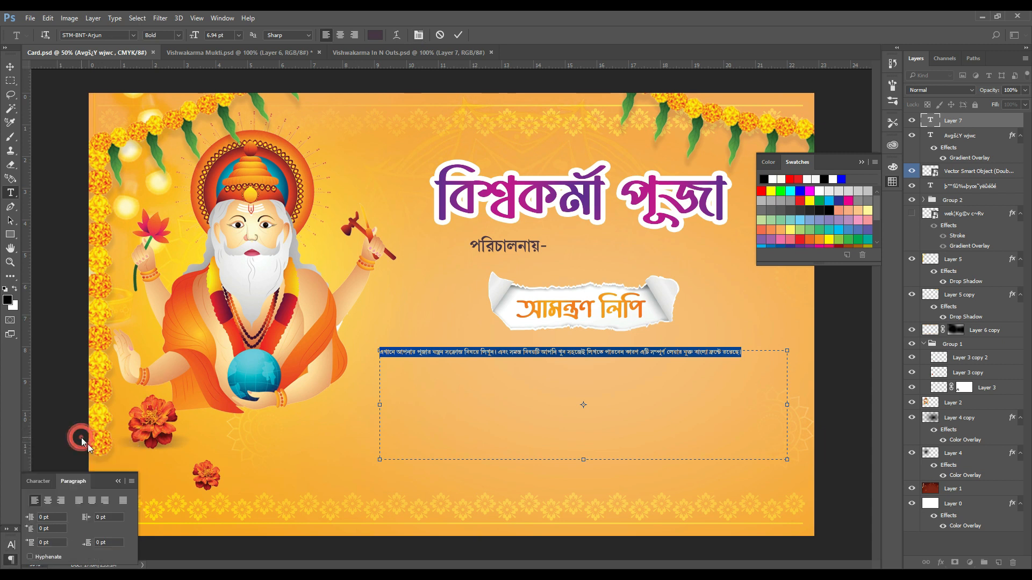
pyautogui.click(82, 501)
pyautogui.click(239, 36)
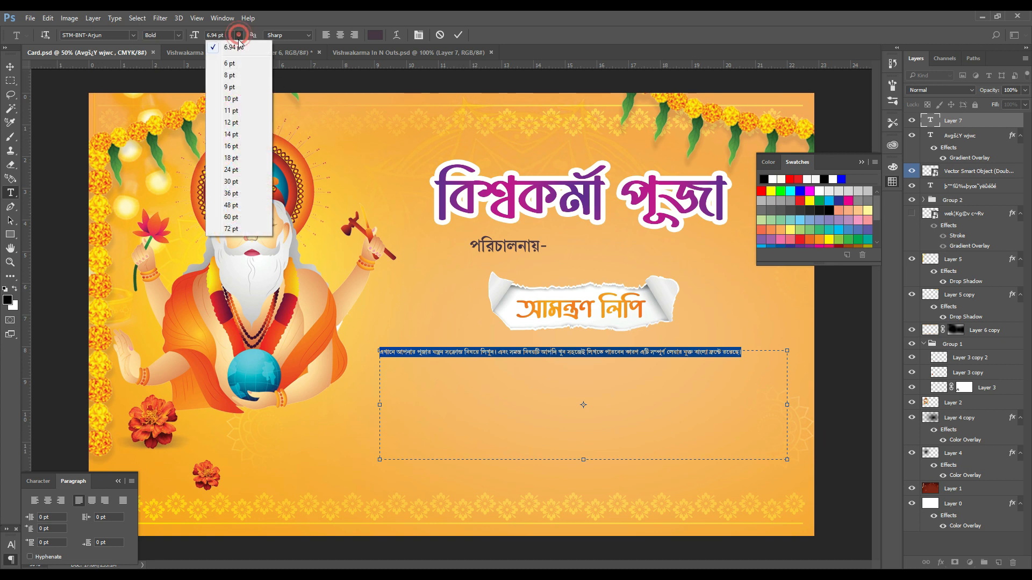
pyautogui.click(231, 123)
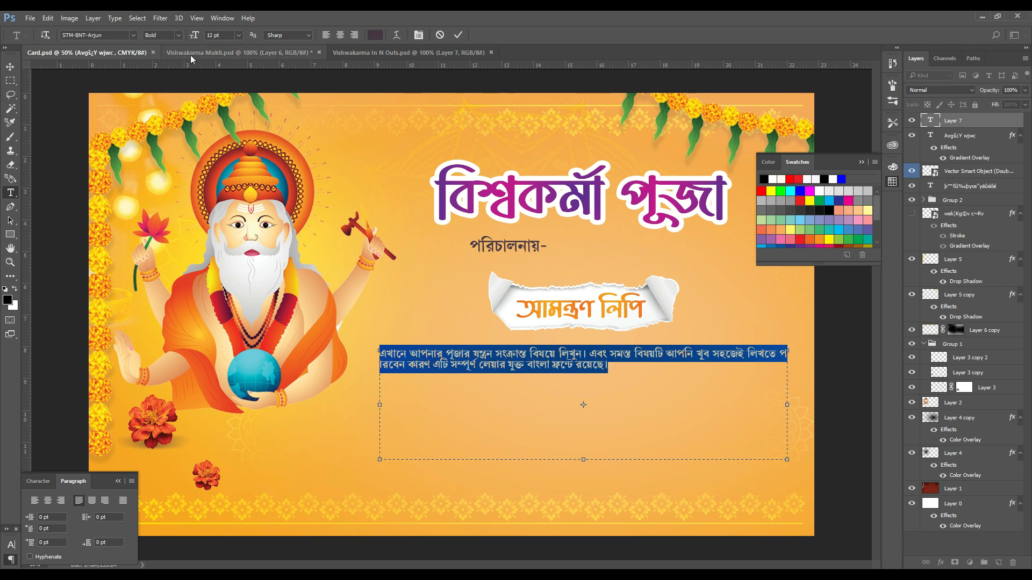
pyautogui.click(239, 35)
pyautogui.click(238, 123)
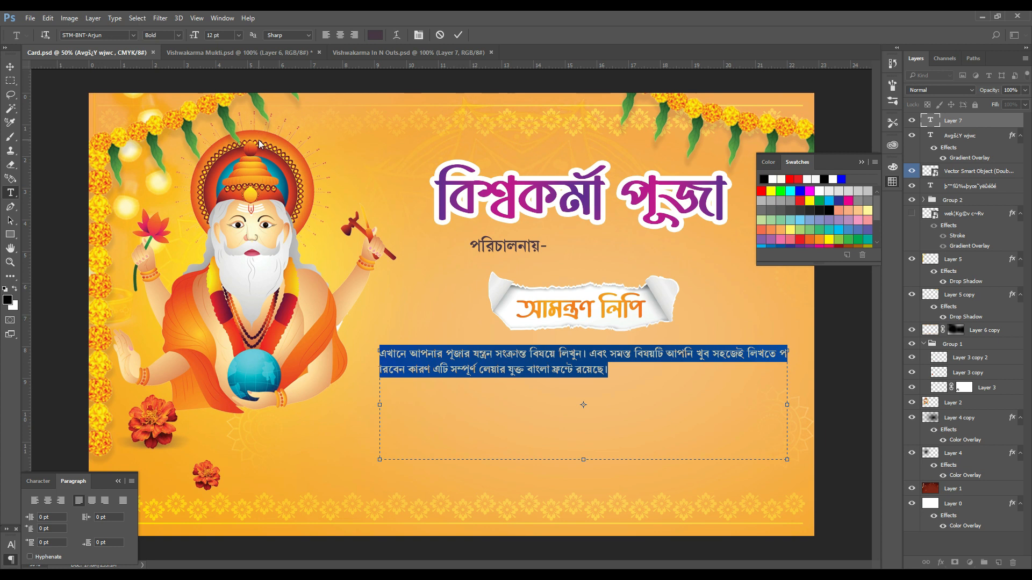
# Step: Copy the invitation text and paste it repeatedly at the paragraph's end to fill five lines
pyautogui.click(610, 372)
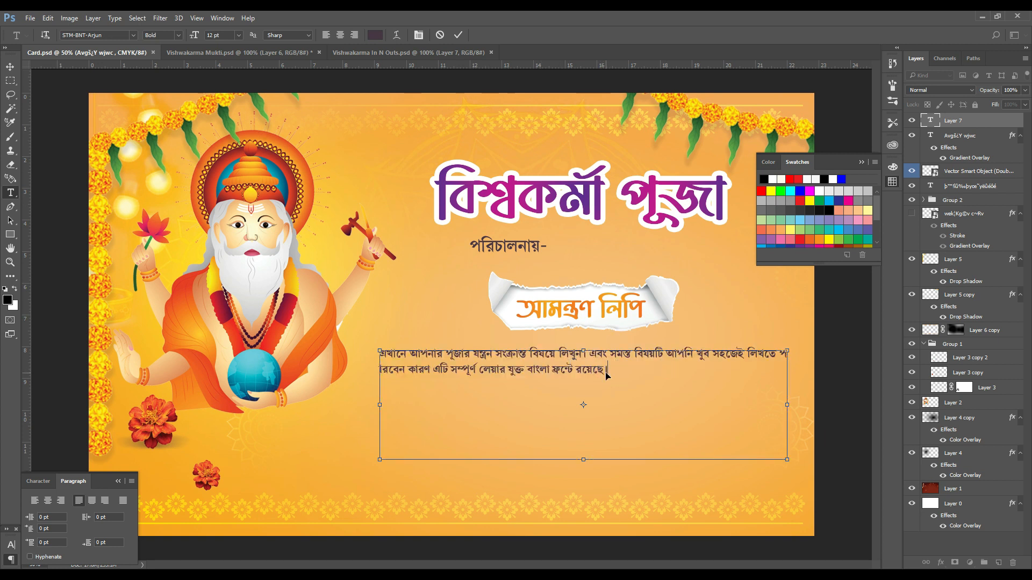
pyautogui.hotkey('ctrl', 'a')
pyautogui.hotkey('ctrl', 'c')
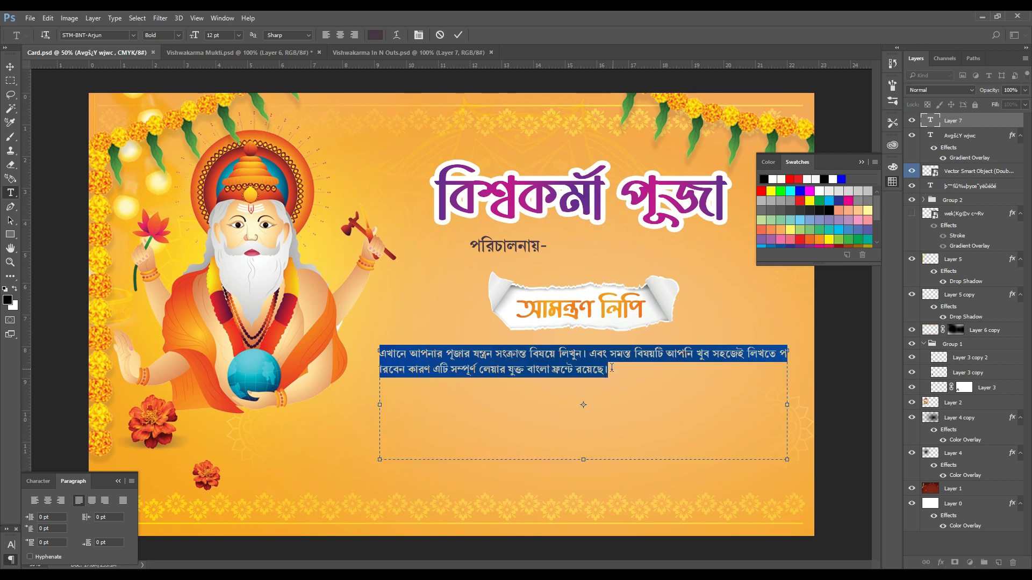
pyautogui.click(612, 368)
pyautogui.hotkey('ctrl', 'v')
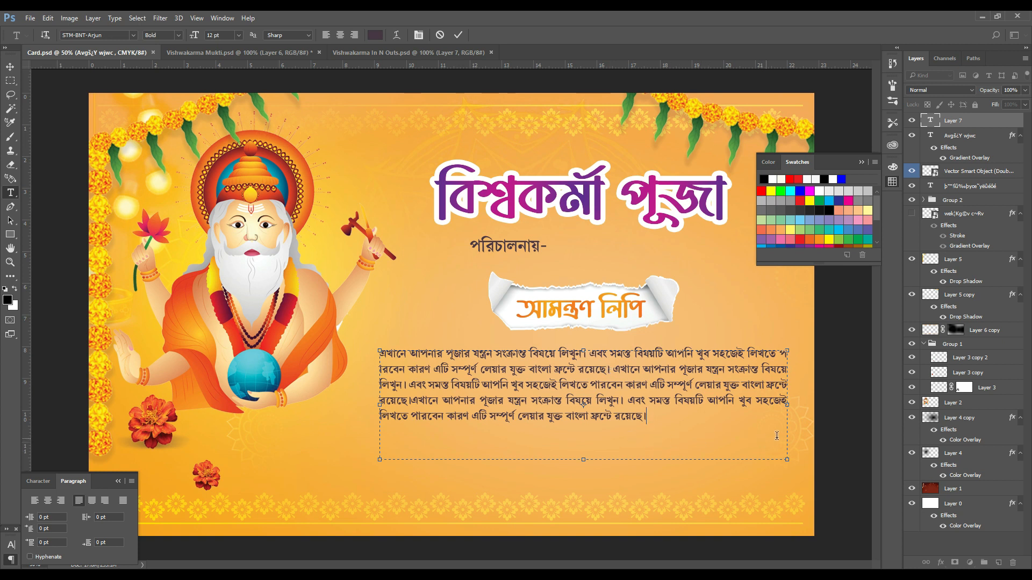
# Step: Reapply last-line-left justification, widen the paragraph's text box slightly, and nudge it closer to the torn paper
pyautogui.hotkey('ctrl', 'a')
pyautogui.click(80, 501)
pyautogui.click(645, 418)
pyautogui.moveTo(787, 460); pyautogui.dragTo(795, 461)
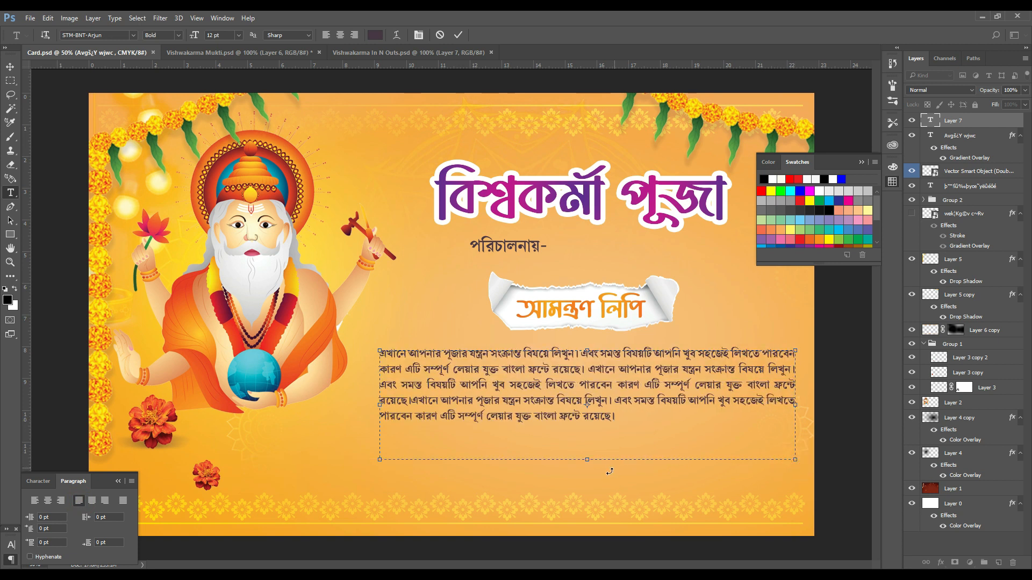
pyautogui.moveTo(589, 461); pyautogui.dragTo(589, 457)
pyautogui.click(11, 68)
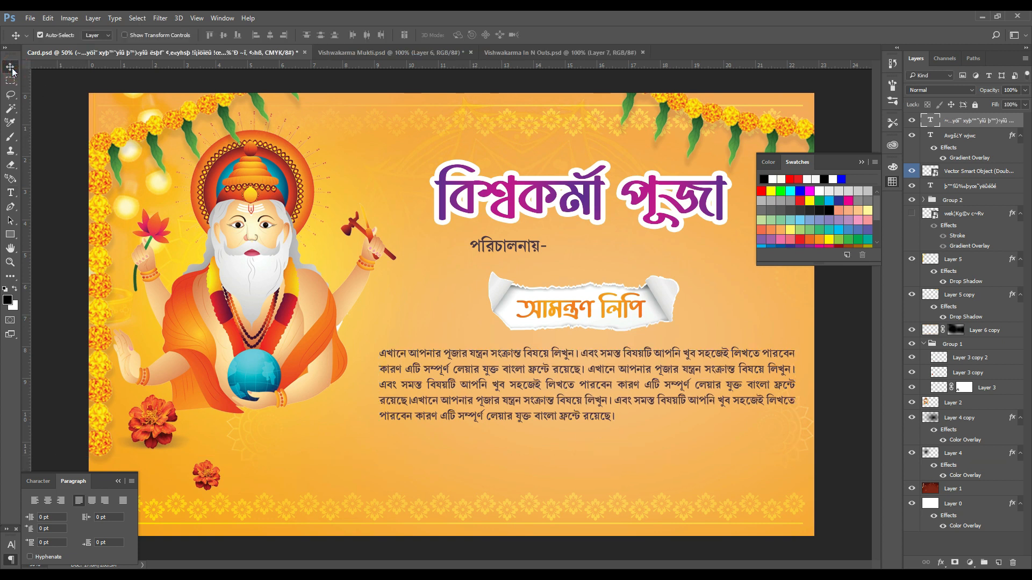
pyautogui.hotkey('shift', 'Down')
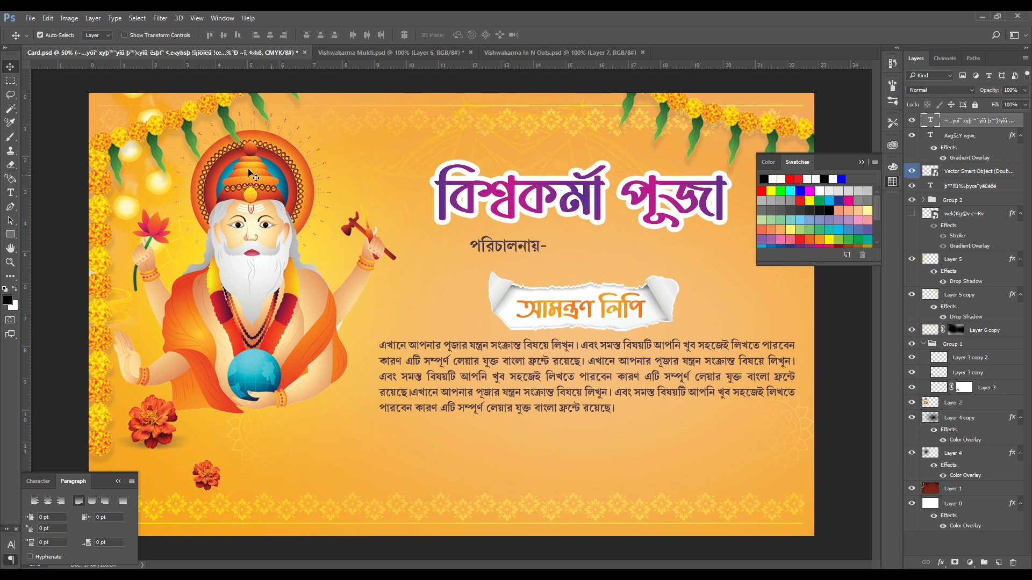
# Step: Change the invitation paragraph's text color to dark brown and save the card
pyautogui.click(37, 482)
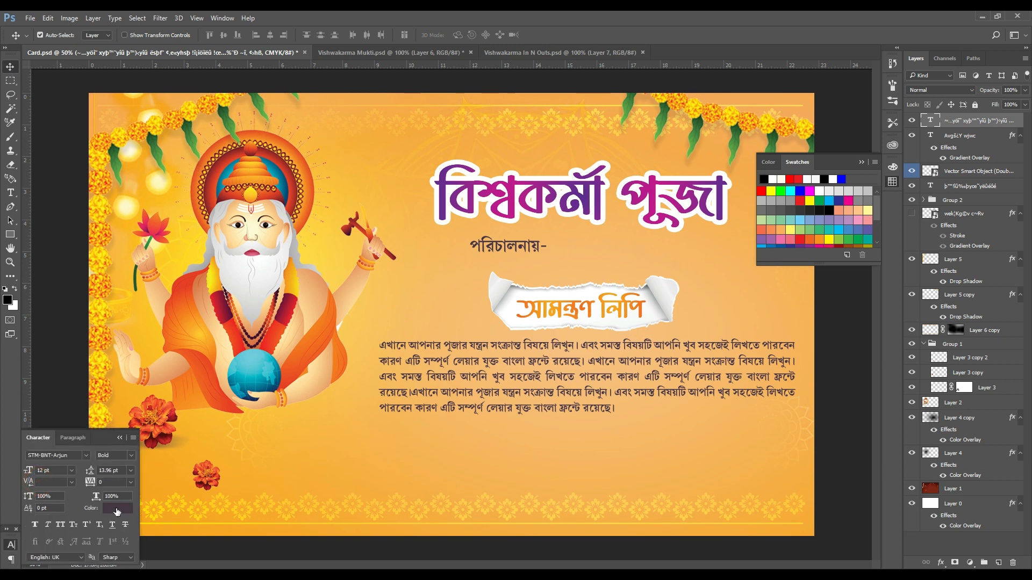
pyautogui.click(117, 508)
pyautogui.moveTo(858, 446); pyautogui.dragTo(859, 455)
pyautogui.click(809, 424)
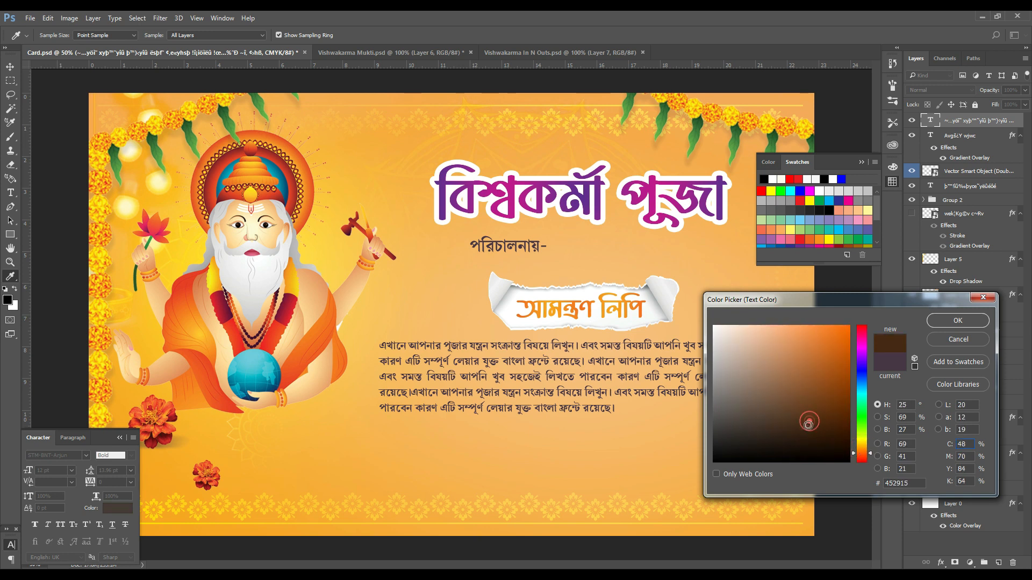
pyautogui.moveTo(810, 429); pyautogui.dragTo(826, 428)
pyautogui.click(840, 425)
pyautogui.press('Return')
pyautogui.press('v')
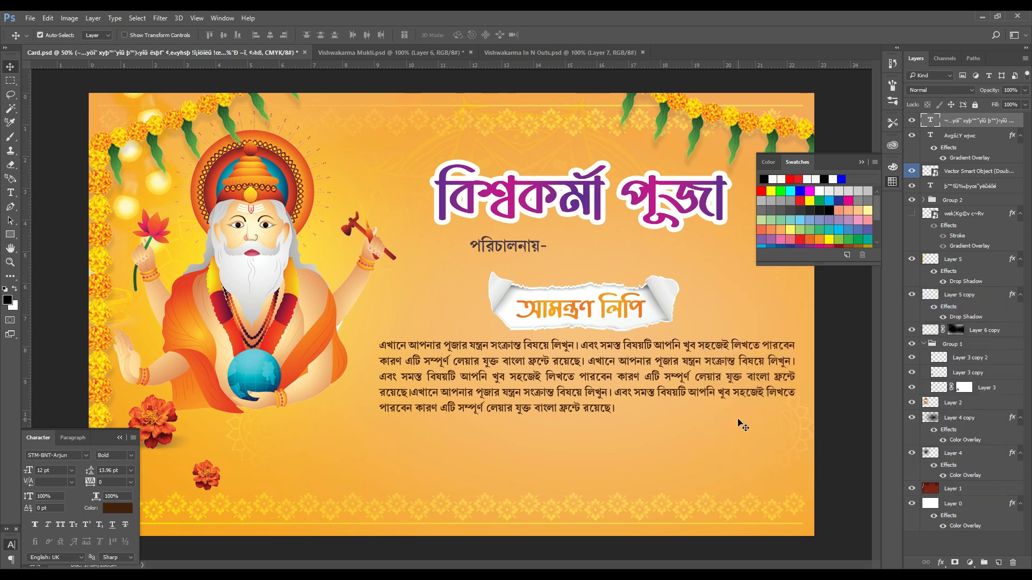
pyautogui.hotkey('ctrl', 's')
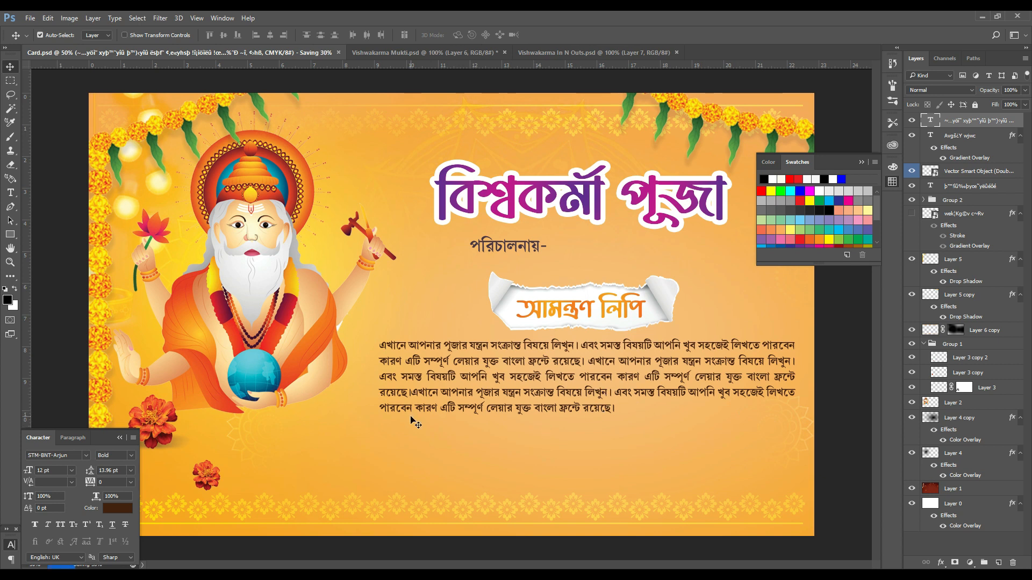
# Step: Adjust the lower edge of the invitation paragraph's text box and collapse the Character settings
pyautogui.click(11, 192)
pyautogui.click(540, 409)
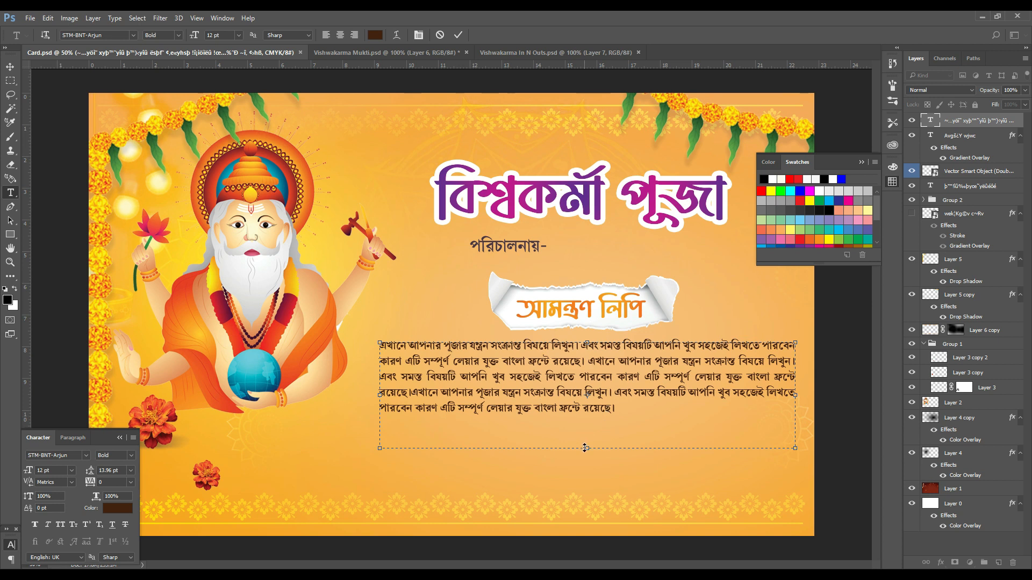
pyautogui.click(10, 66)
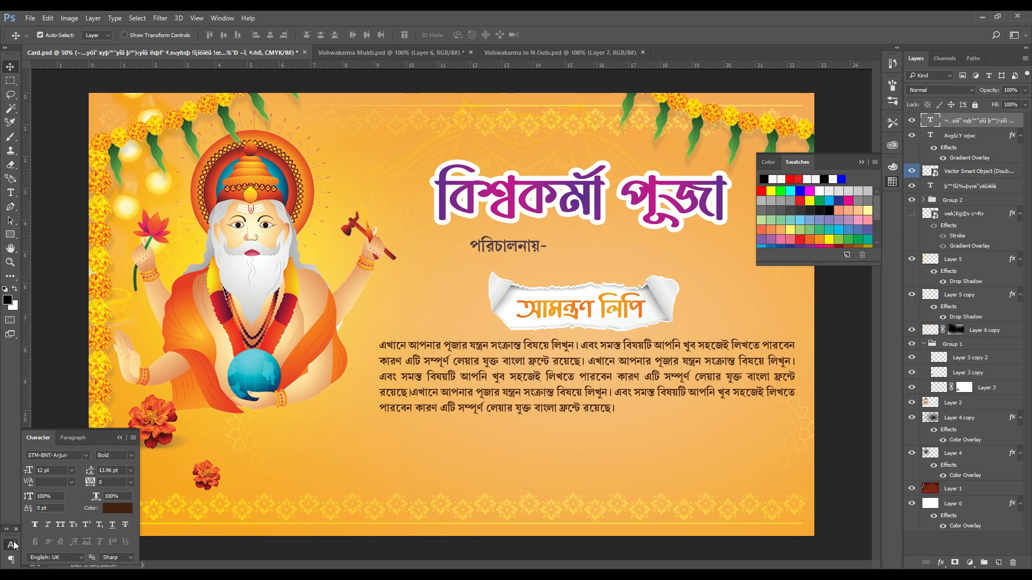
pyautogui.click(15, 544)
# Step: Add the text বিনীত- ক্লাব অথবা সংঘের নাম below the invitation paragraph, breaking the line after বিনীত-
pyautogui.click(11, 193)
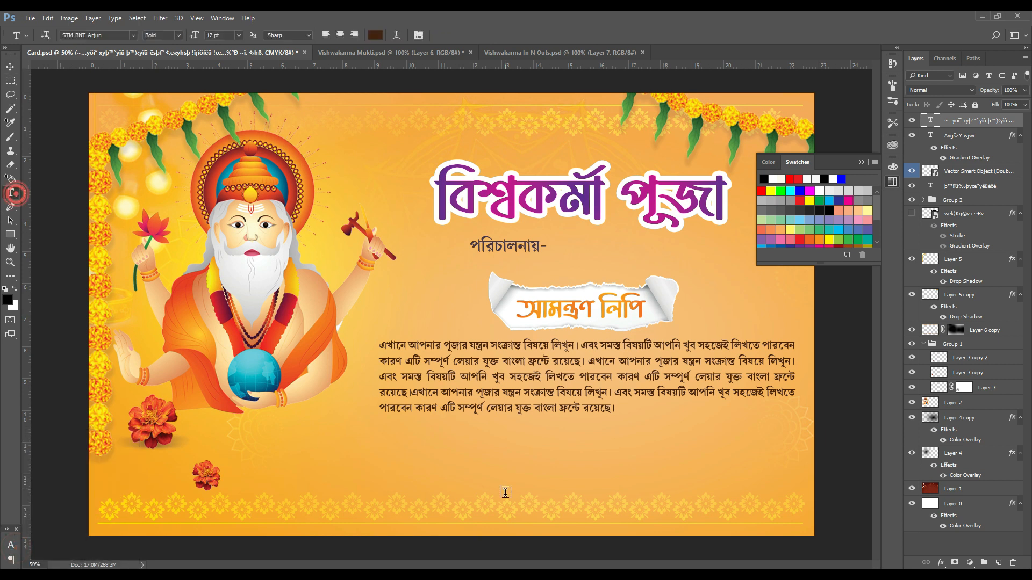
pyautogui.click(513, 474)
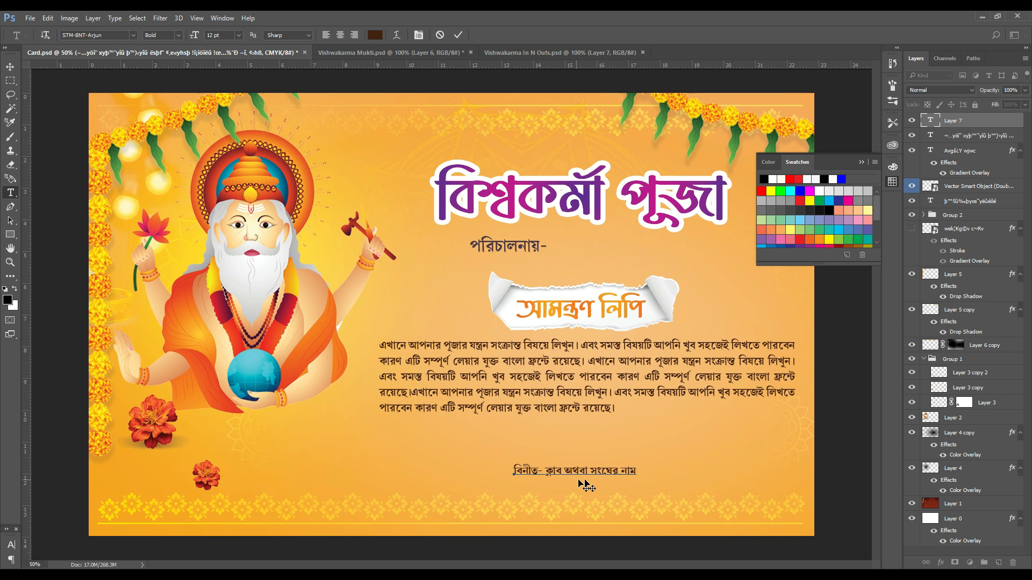
pyautogui.click(547, 470)
pyautogui.press('Return')
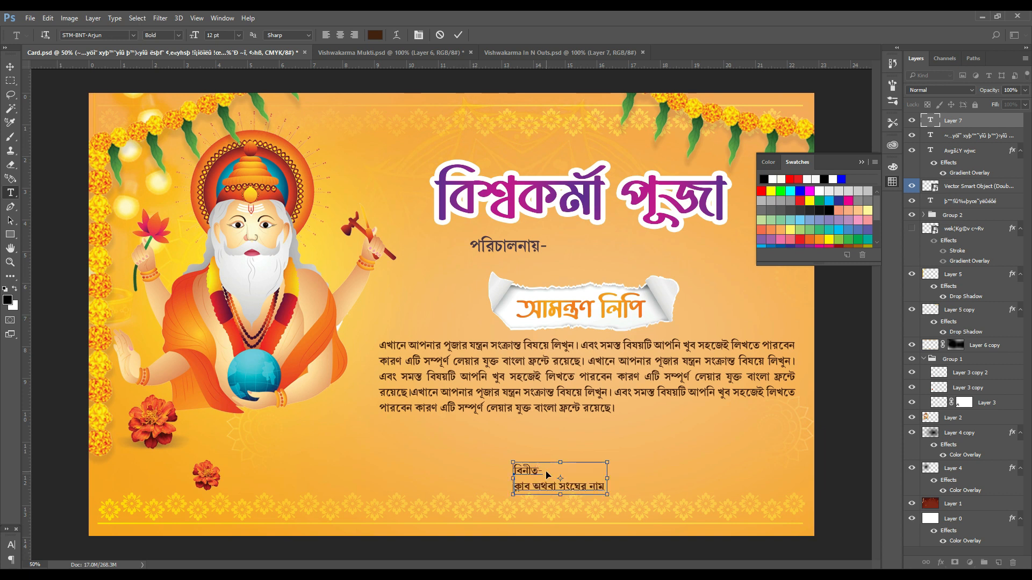
# Step: Center-align the two-line sign-off and enlarge its club name line to 16 pt
pyautogui.hotkey('ctrl', 'a')
pyautogui.hotkey('ctrl', 'shift', 'c')
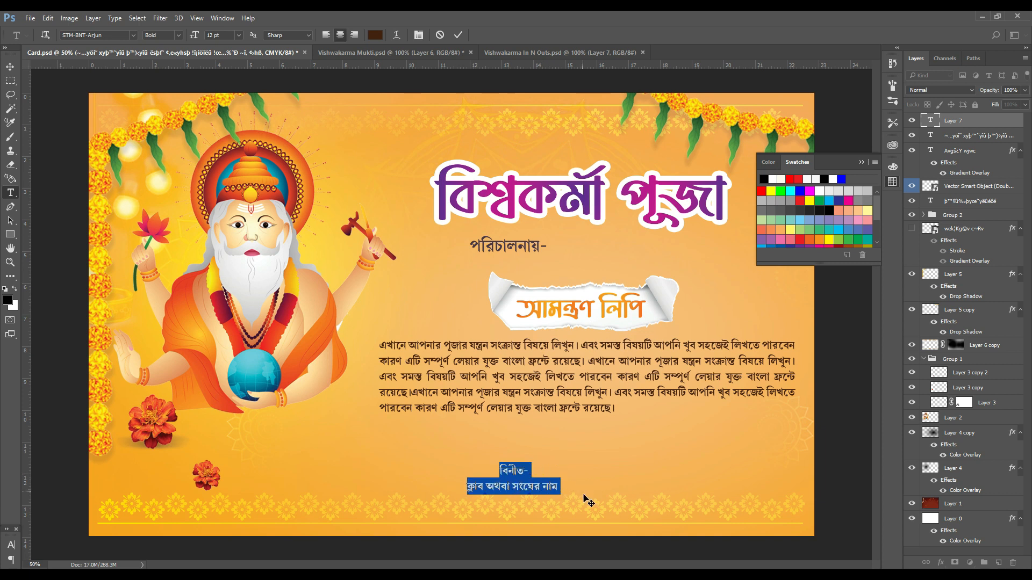
pyautogui.click(466, 486)
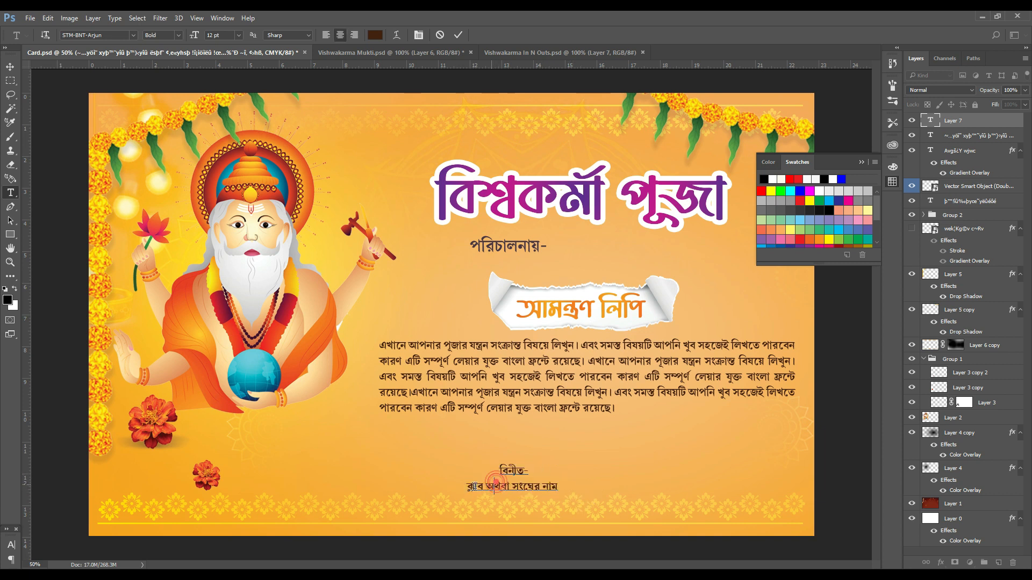
pyautogui.moveTo(467, 486); pyautogui.dragTo(560, 486)
pyautogui.hotkey('ctrl', 'shift', '.')
pyautogui.hotkey('ctrl', 'shift', '.')
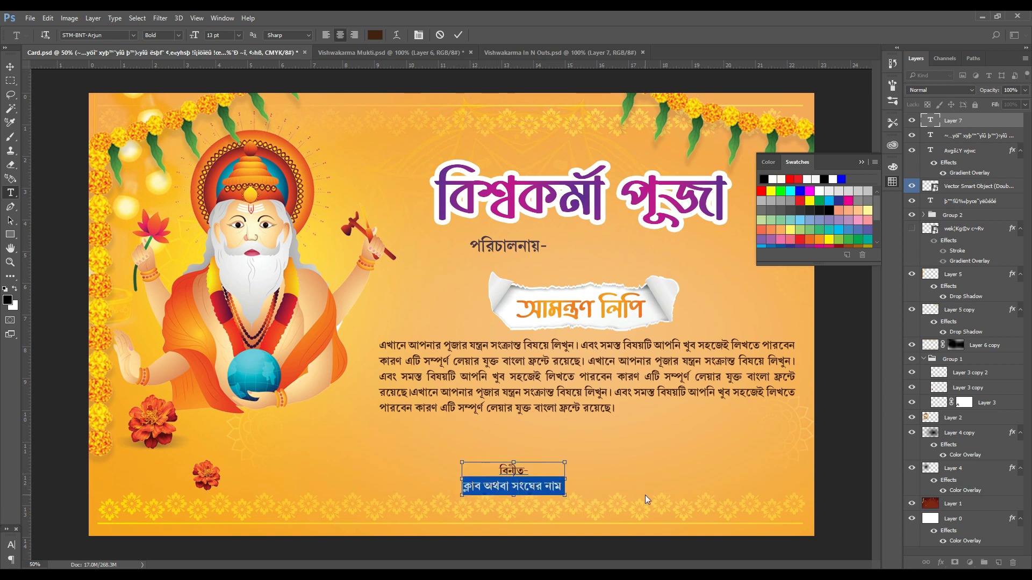
pyautogui.hotkey('ctrl', 'shift', ',')
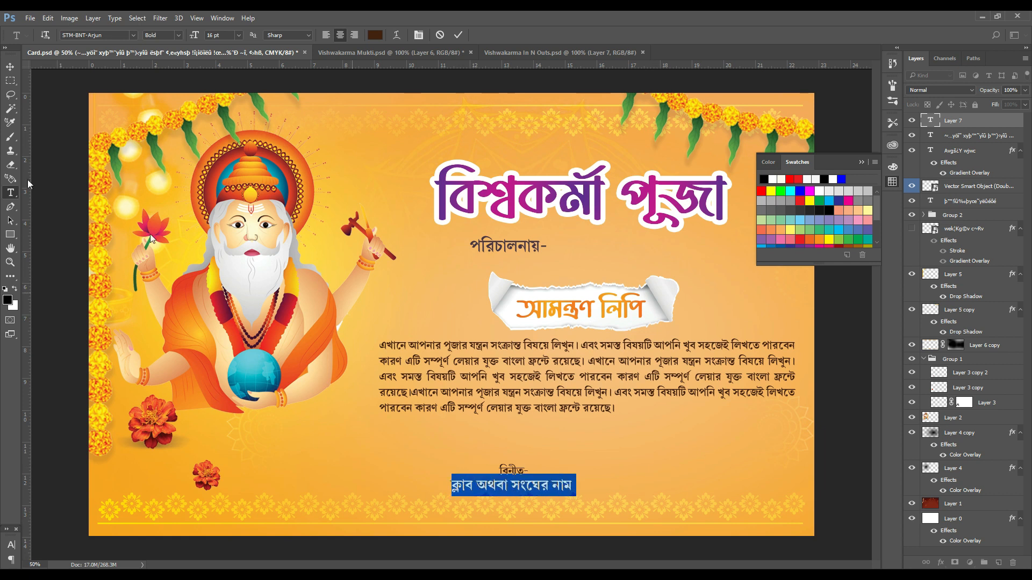
# Step: Move the sign-off text to the card's lower-right corner, above the ornamental border, and save the card
pyautogui.click(11, 67)
pyautogui.hotkey('ctrl', 't')
pyautogui.click(558, 476)
pyautogui.moveTo(558, 476); pyautogui.dragTo(774, 467)
pyautogui.press('Return')
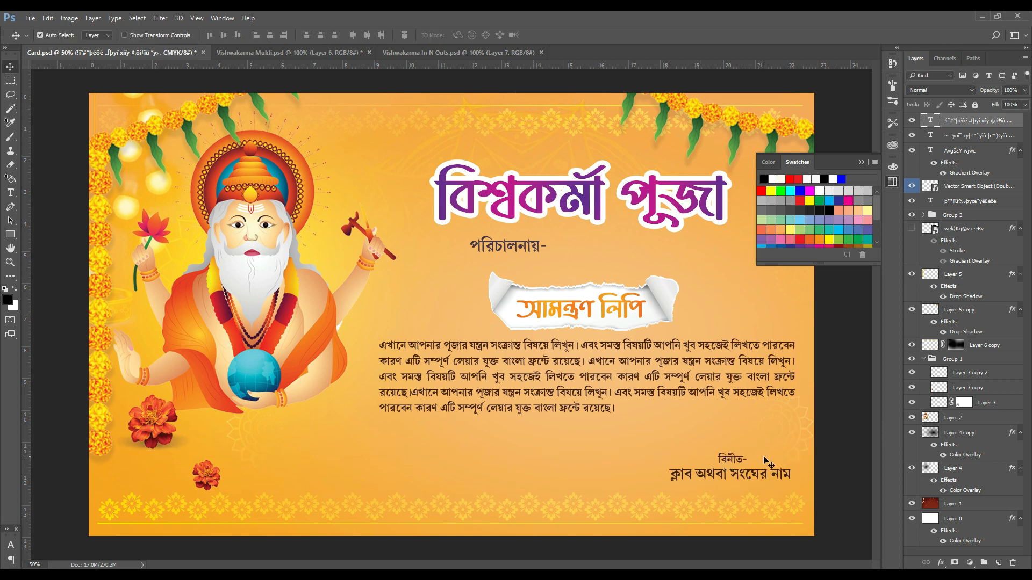
pyautogui.hotkey('ctrl', 's')
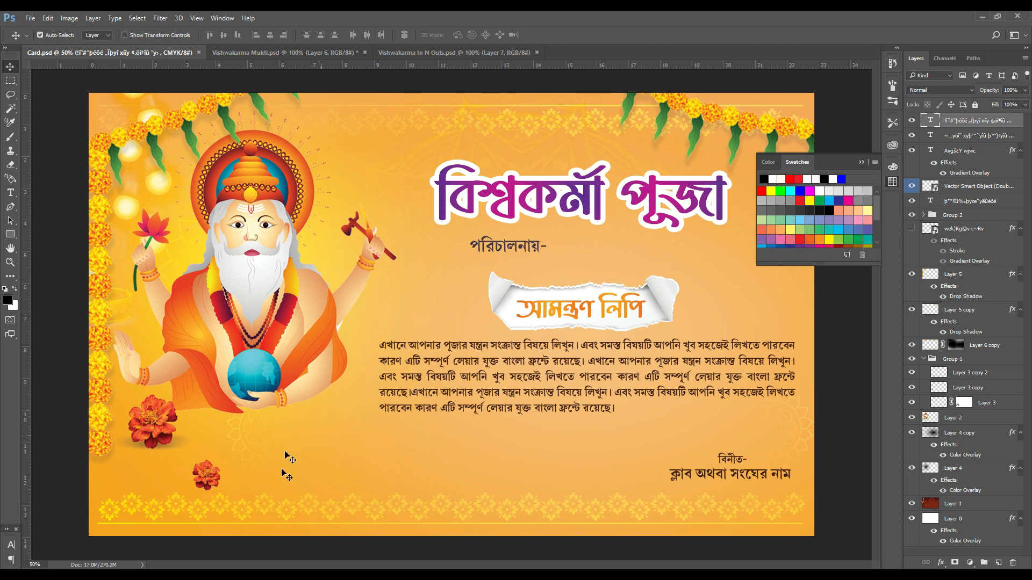
# Step: Duplicate the আমন্ত্রণ লিপি heading below the paragraph, replace its text with পত্রদ্বারা নিমন্ত্রণের ত্রুটি মার্জনা করিবেন, and shift the line right
pyautogui.moveTo(581, 307); pyautogui.dragTo(446, 457)
pyautogui.press('t')
pyautogui.moveTo(518, 458); pyautogui.dragTo(380, 460)
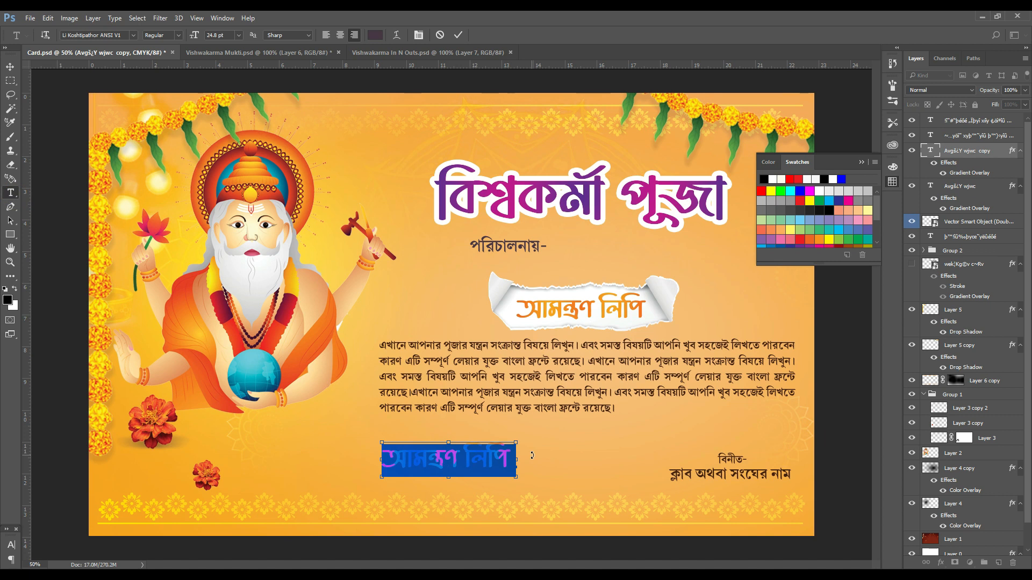
pyautogui.hotkey('ctrl', 'v')
pyautogui.click(10, 67)
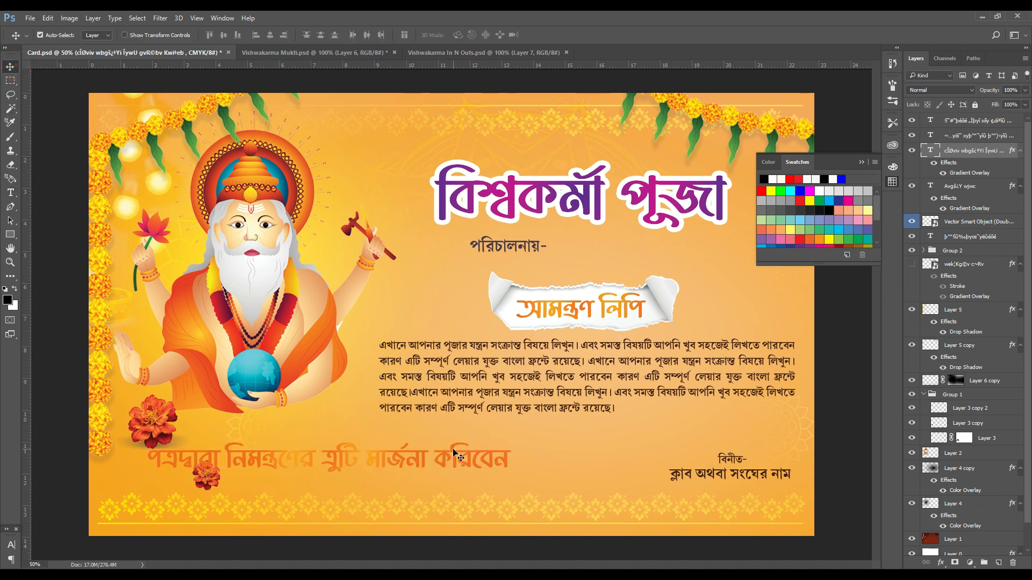
pyautogui.moveTo(454, 454); pyautogui.dragTo(514, 453)
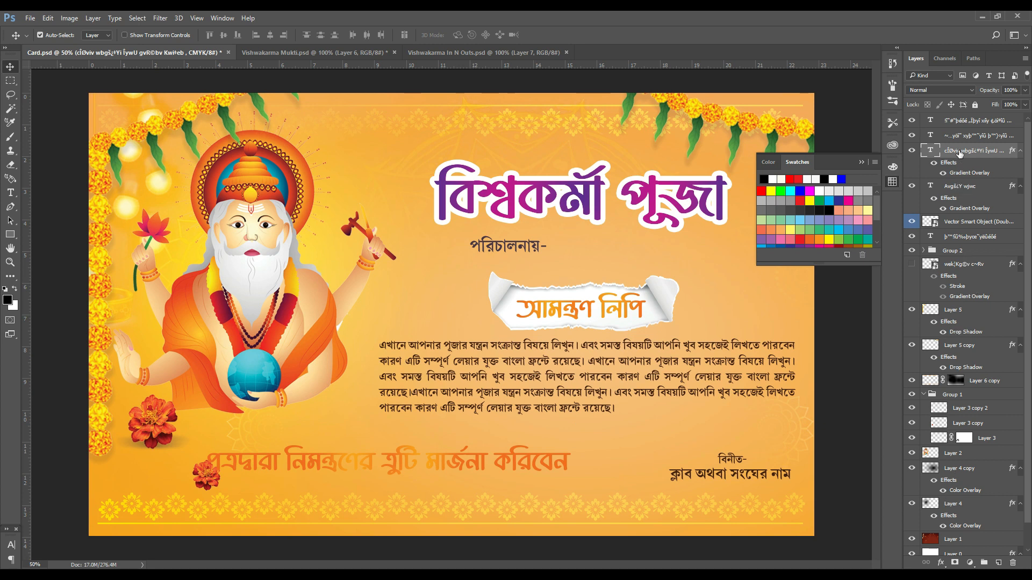
# Step: Clear the layer style from the apology line and set its font to Li Alinur Nanggala 402 ANSI V1
pyautogui.rightClick(960, 154)
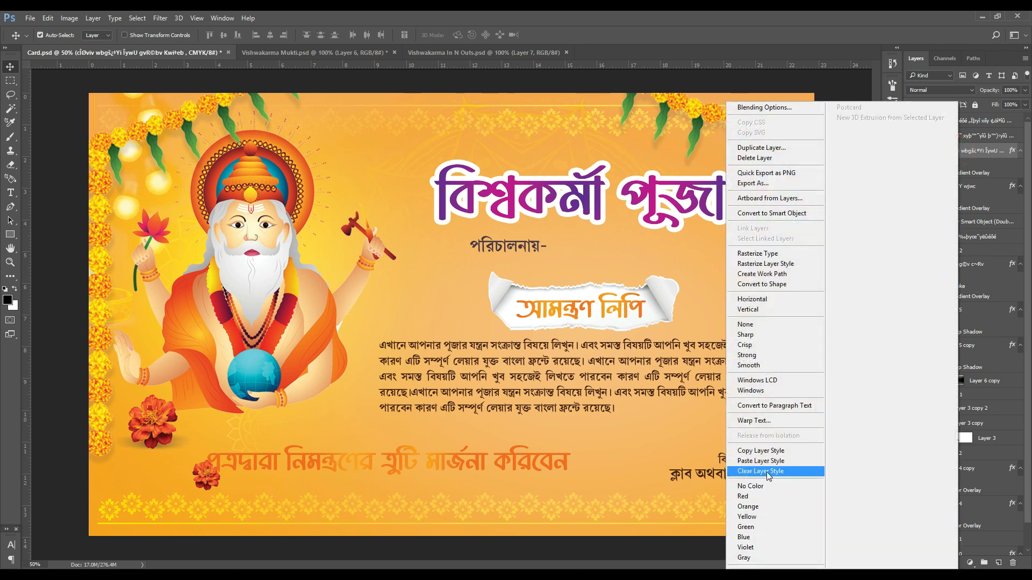
pyautogui.click(769, 472)
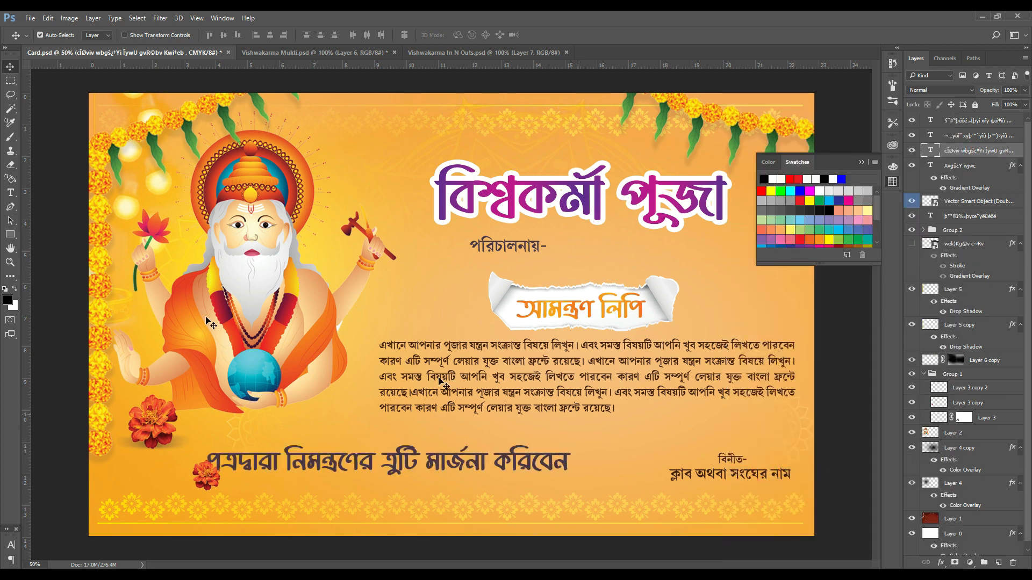
pyautogui.click(11, 192)
pyautogui.click(133, 34)
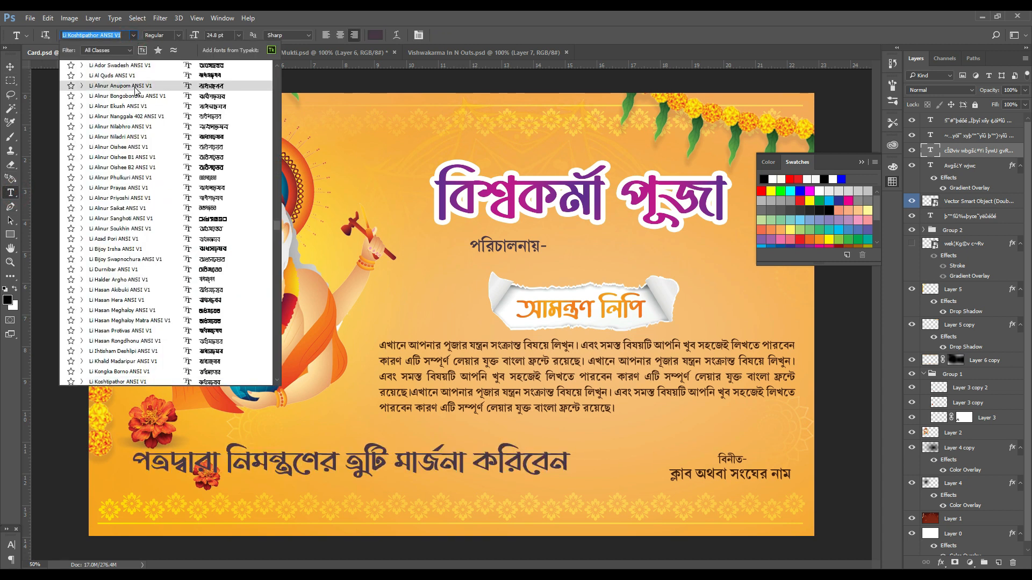
pyautogui.press('Down')
pyautogui.press('Down')
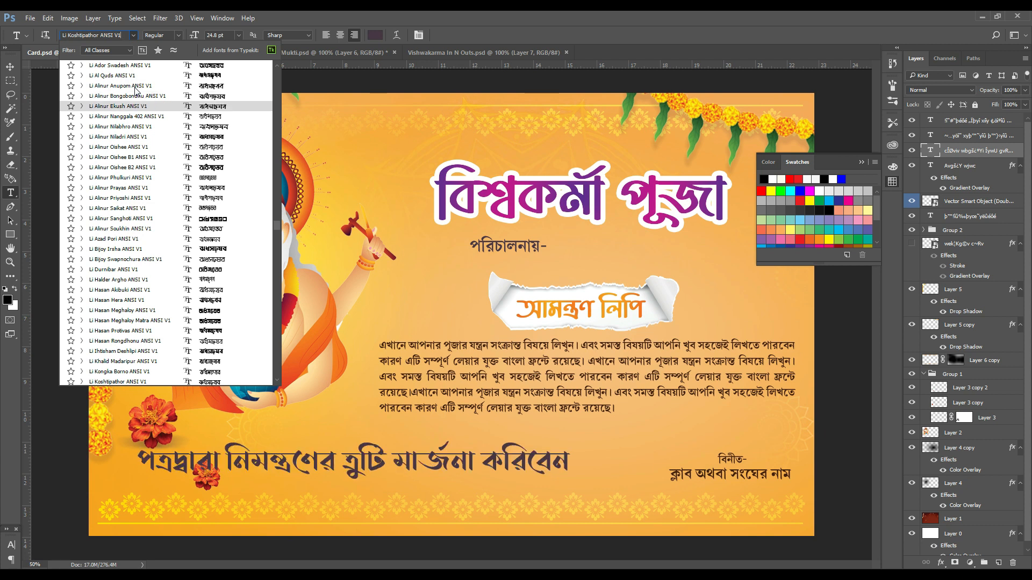
pyautogui.press('Down')
pyautogui.press('Down')
pyautogui.press('Down')
pyautogui.press('Down')
pyautogui.press('Up')
pyautogui.press('Up')
pyautogui.press('Up')
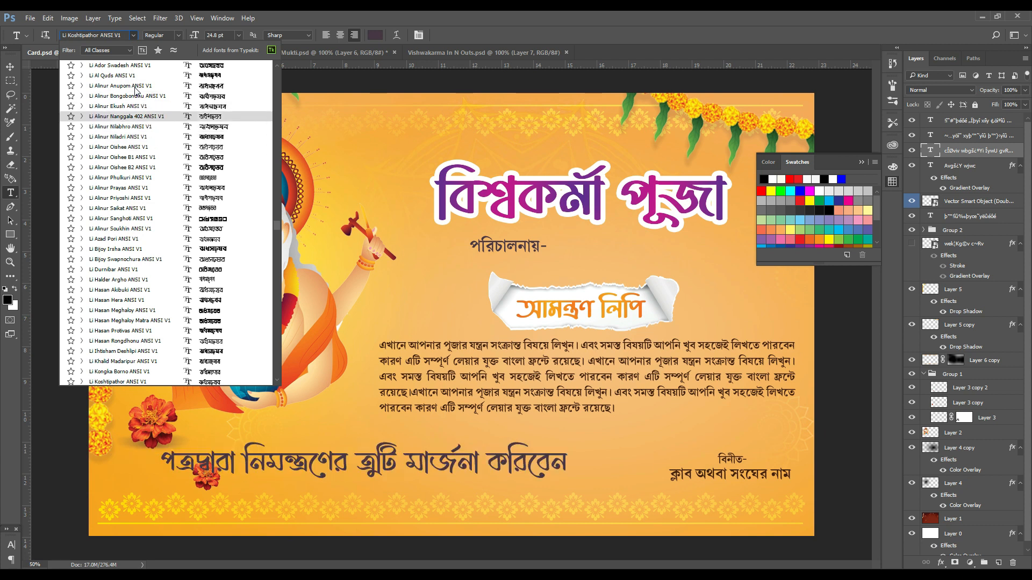
pyautogui.press('Return')
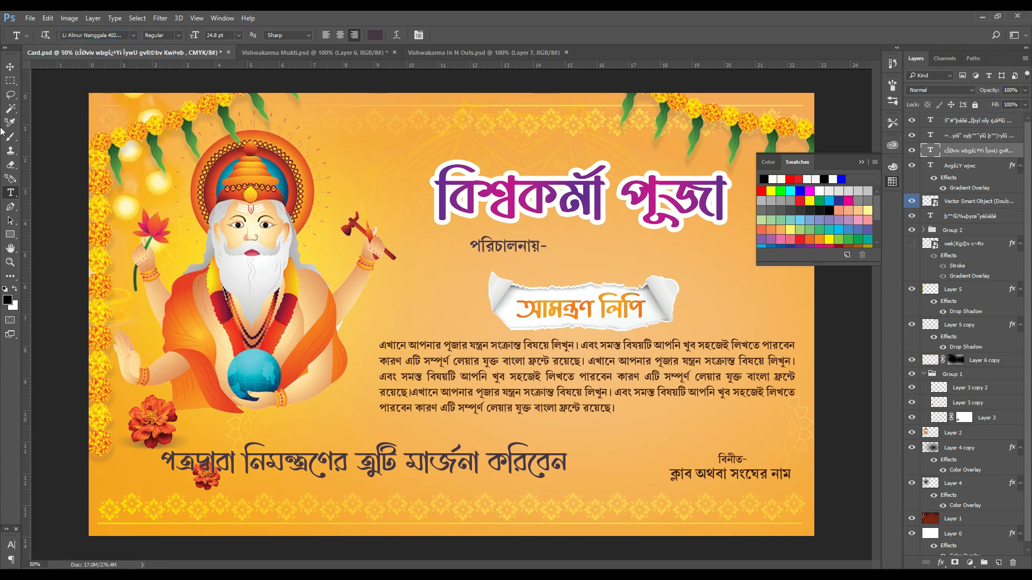
# Step: Scale down the apology line and align its left edge with the invitation paragraph above
pyautogui.hotkey('ctrl', 't')
pyautogui.moveTo(160, 480); pyautogui.dragTo(359, 461)
pyautogui.moveTo(526, 454); pyautogui.dragTo(549, 455)
pyautogui.press('Return')
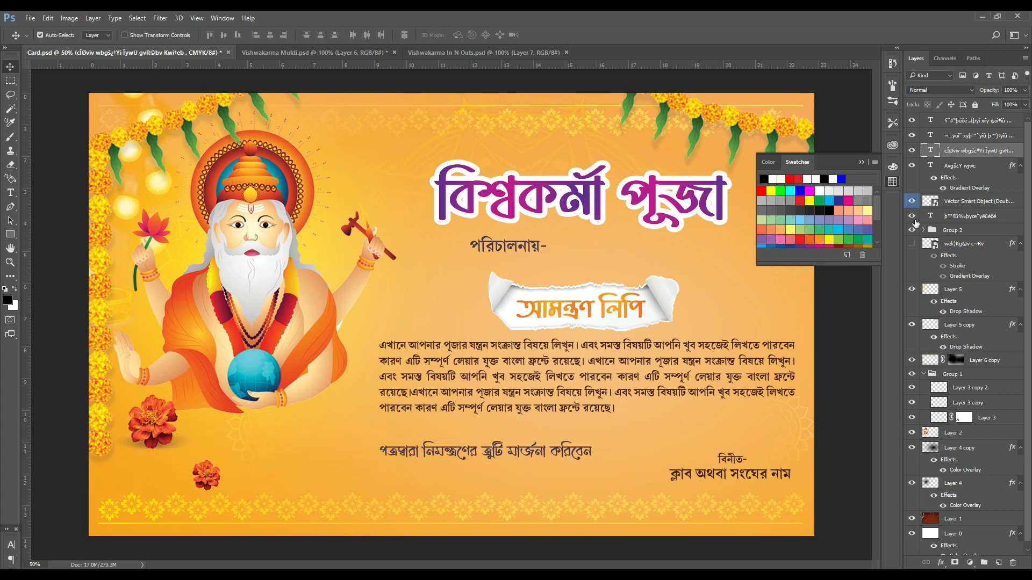
# Step: Recolor the apology line dark brown (#43220f) by sampling the invitation paragraph's text color
pyautogui.hotkey('ctrl', '+')
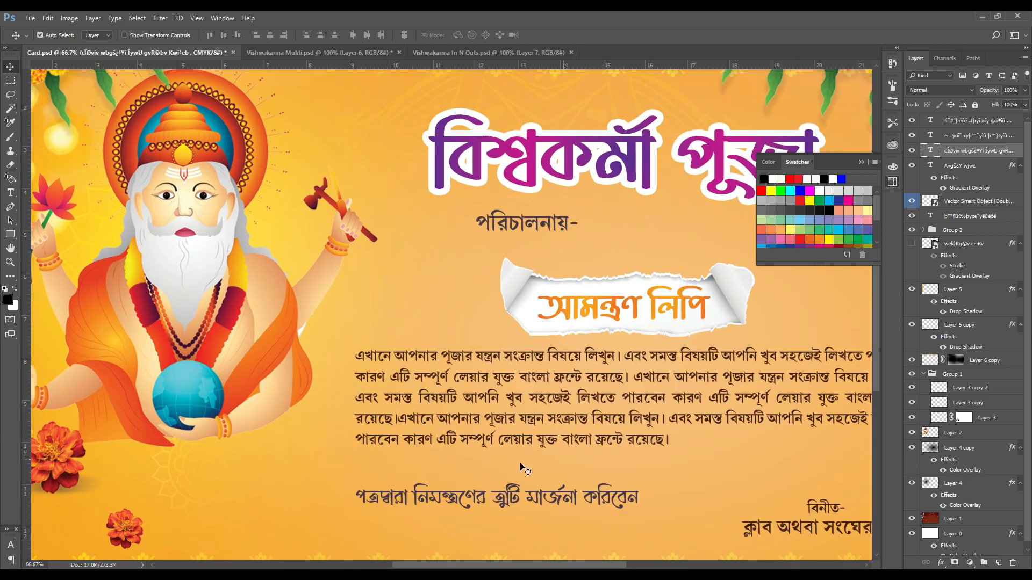
pyautogui.hotkey('ctrl', '+')
pyautogui.hotkey('ctrl', '+')
pyautogui.hotkey('ctrl', '+')
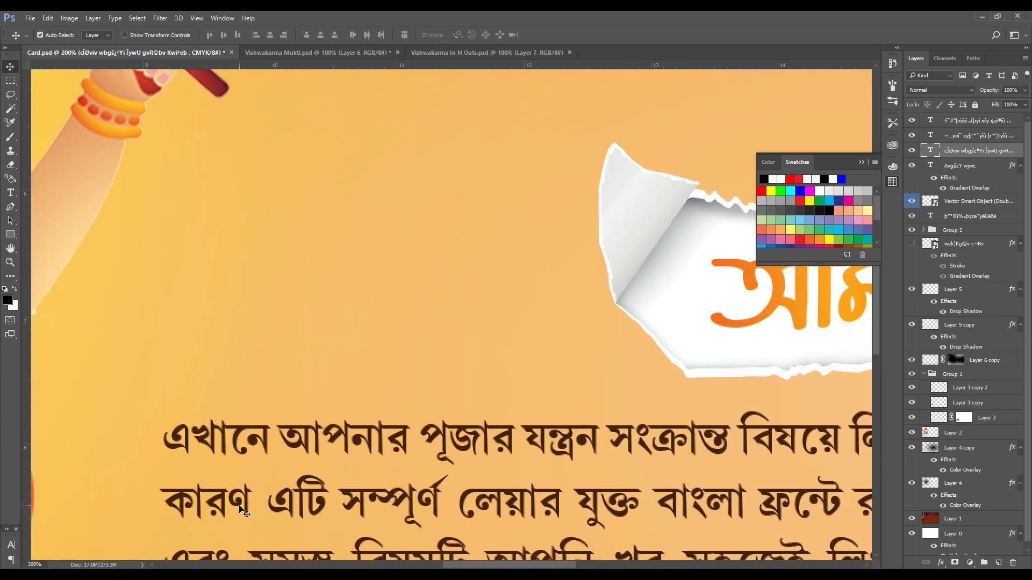
pyautogui.moveTo(304, 465); pyautogui.dragTo(364, 389)
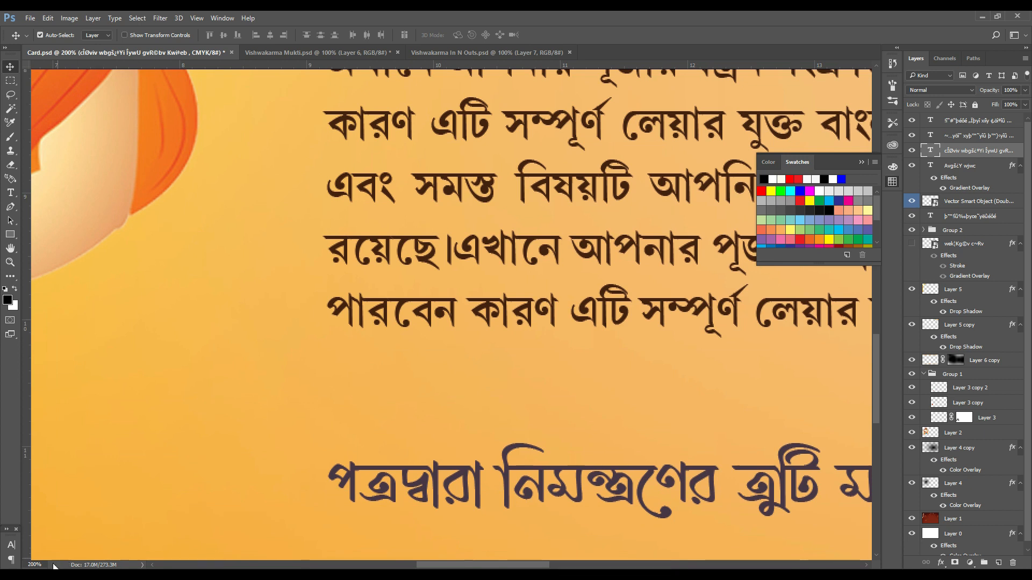
pyautogui.click(275, 52)
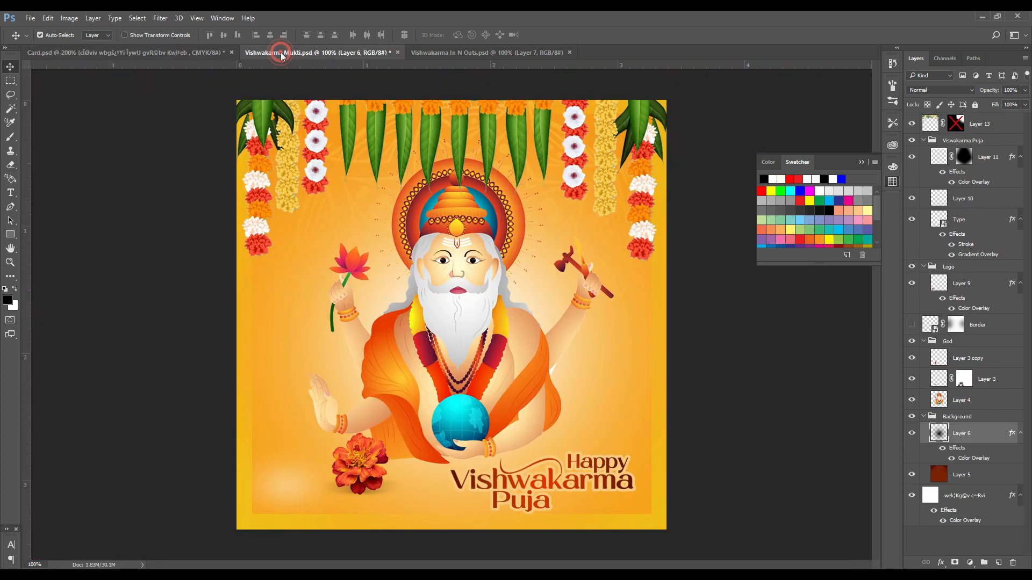
pyautogui.click(422, 53)
pyautogui.click(337, 51)
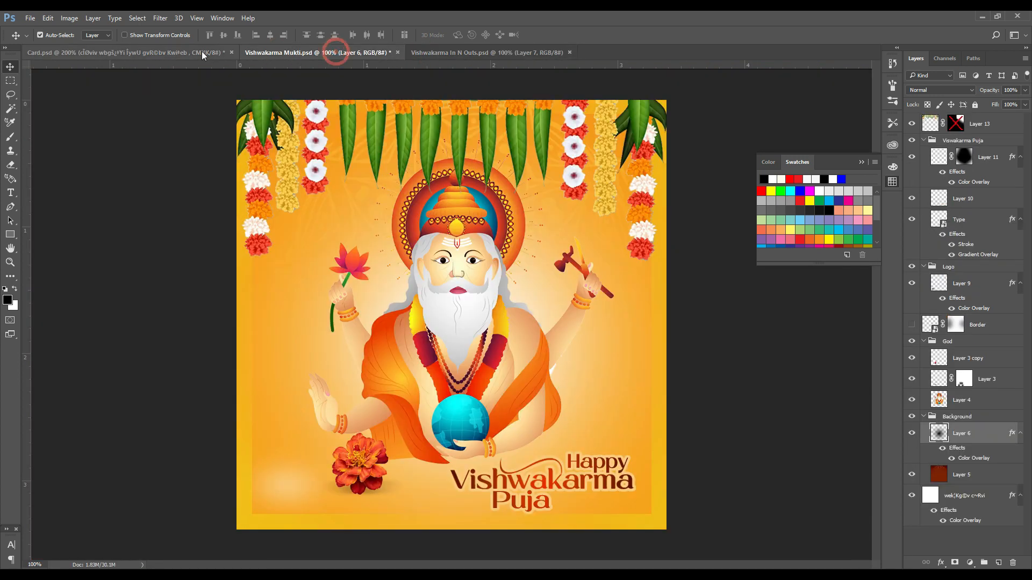
pyautogui.click(201, 51)
pyautogui.click(10, 545)
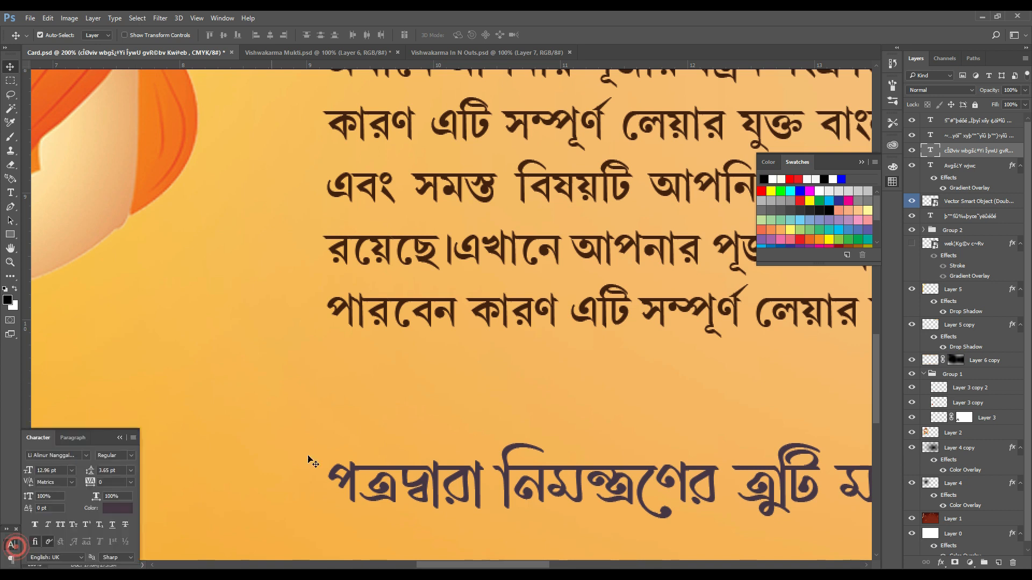
pyautogui.click(117, 508)
pyautogui.click(445, 310)
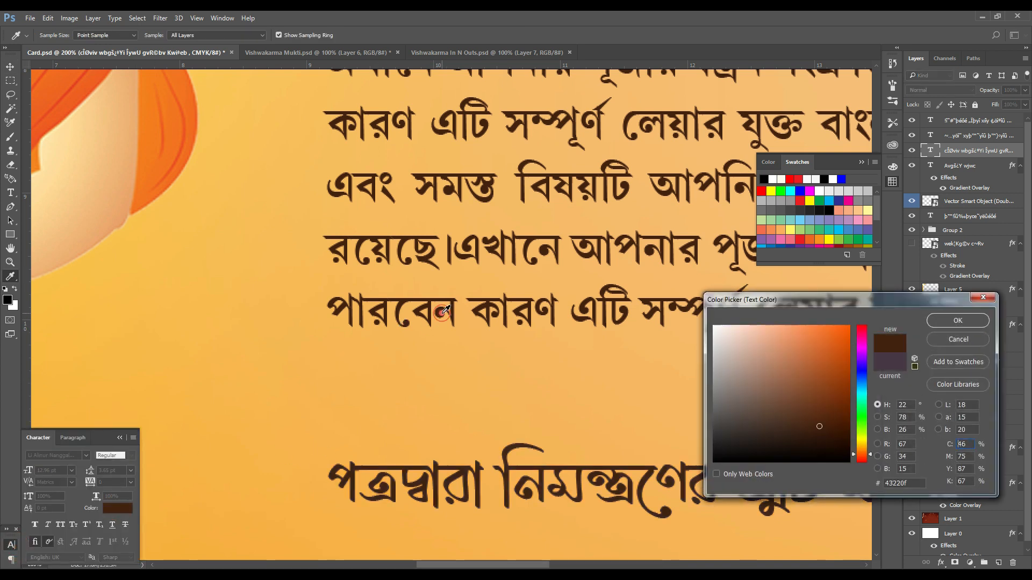
pyautogui.press('Return')
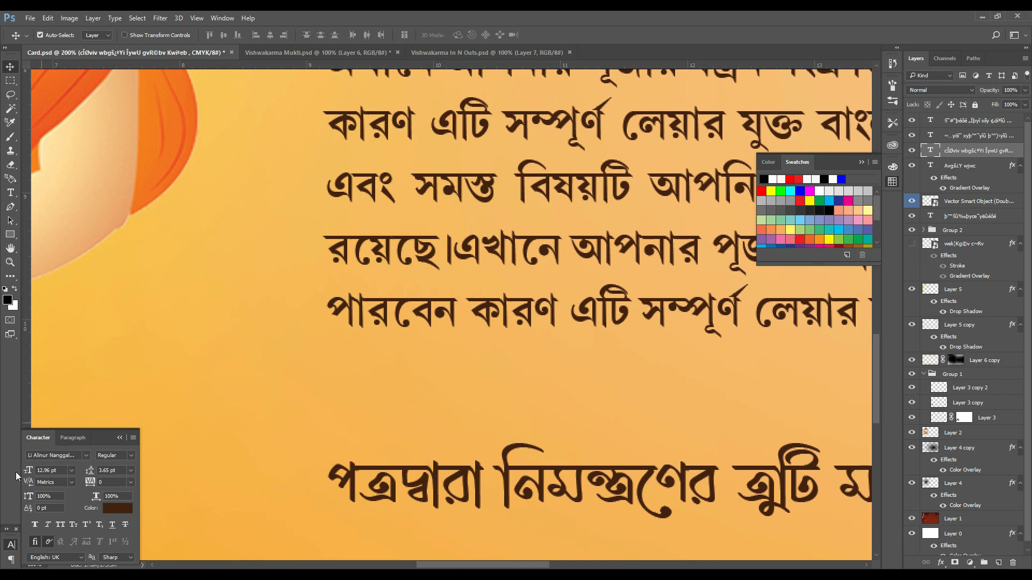
pyautogui.click(11, 545)
pyautogui.hotkey('ctrl', '-')
pyautogui.hotkey('ctrl', '-')
pyautogui.hotkey('ctrl', '-')
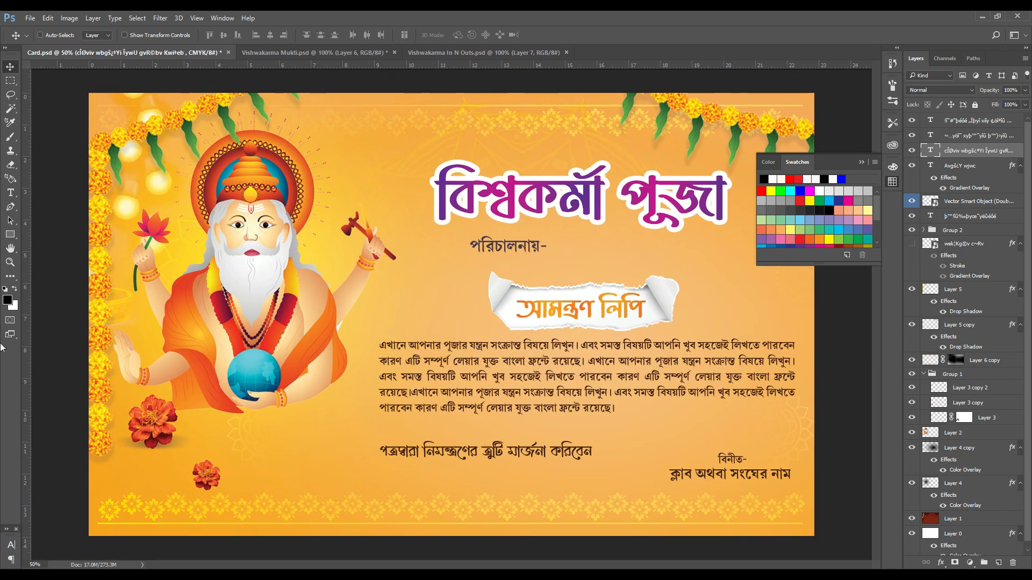
pyautogui.click(11, 192)
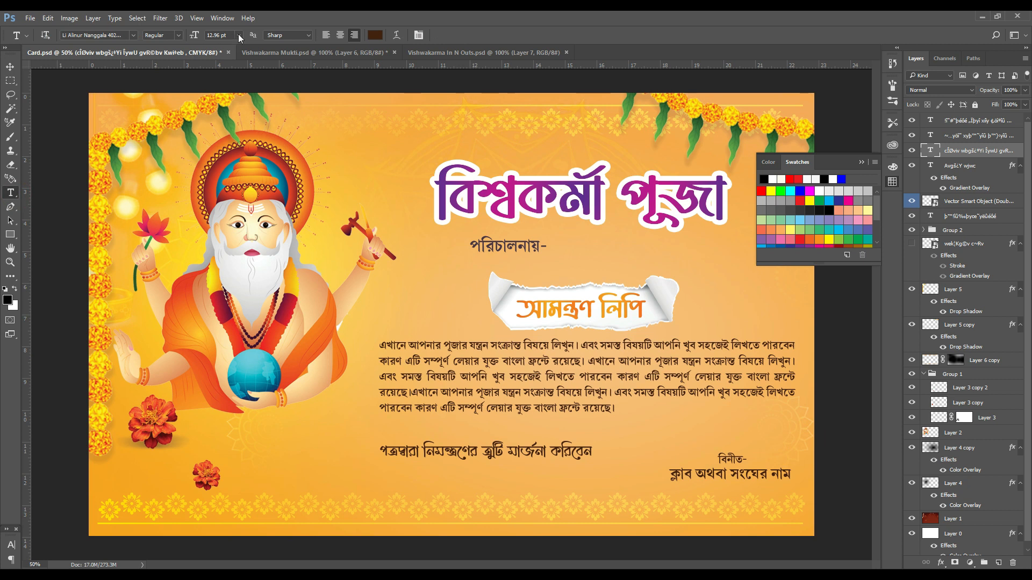
pyautogui.click(10, 67)
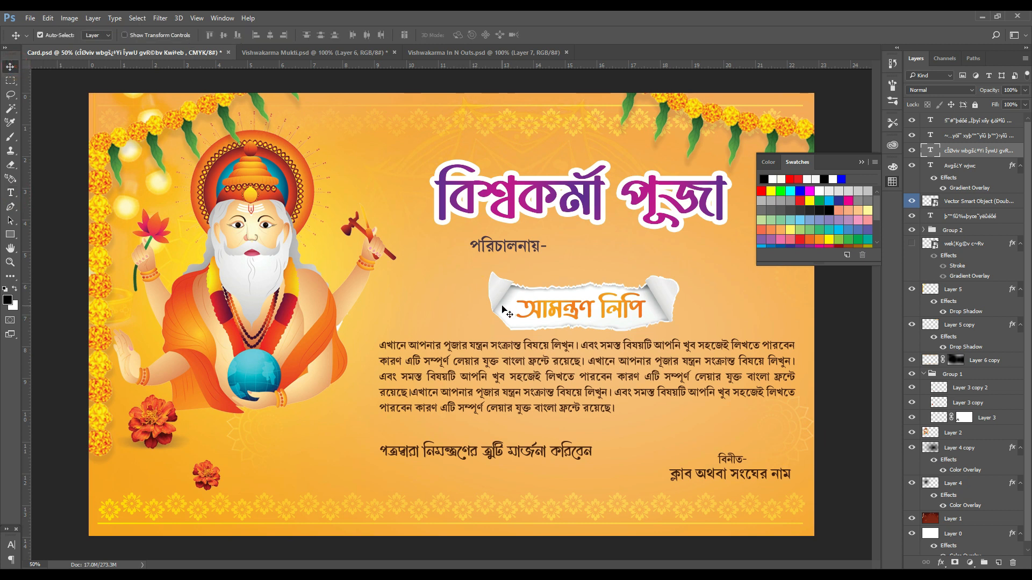
# Step: Enlarge the Vishwakarma illustration on Layer 2 so it fills more of the card's left half
pyautogui.click(359, 333)
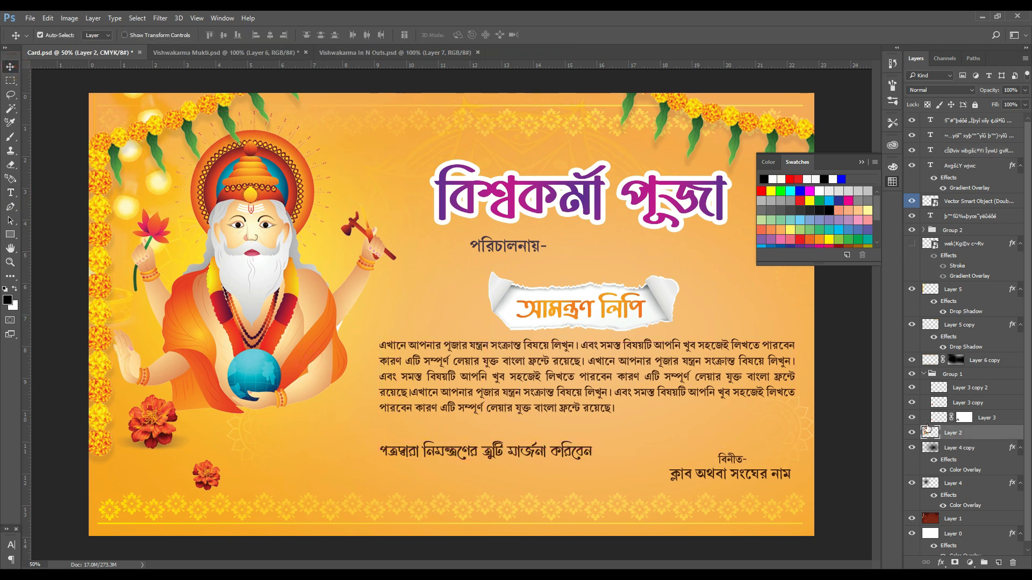
pyautogui.hotkey('ctrl', '-')
pyautogui.hotkey('ctrl', 't')
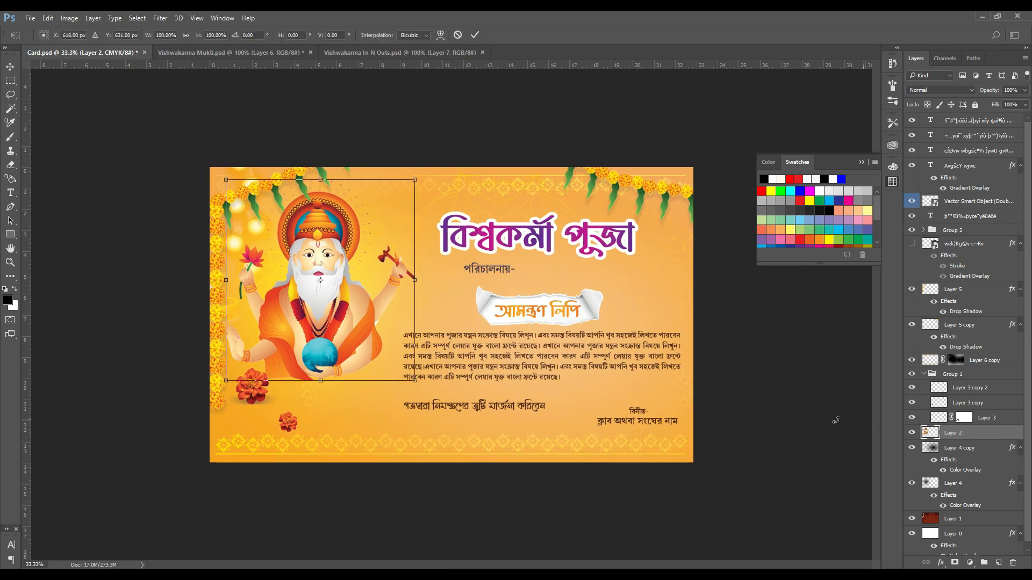
pyautogui.moveTo(414, 381); pyautogui.dragTo(437, 405)
pyautogui.moveTo(226, 405); pyautogui.dragTo(247, 409)
pyautogui.press('Return')
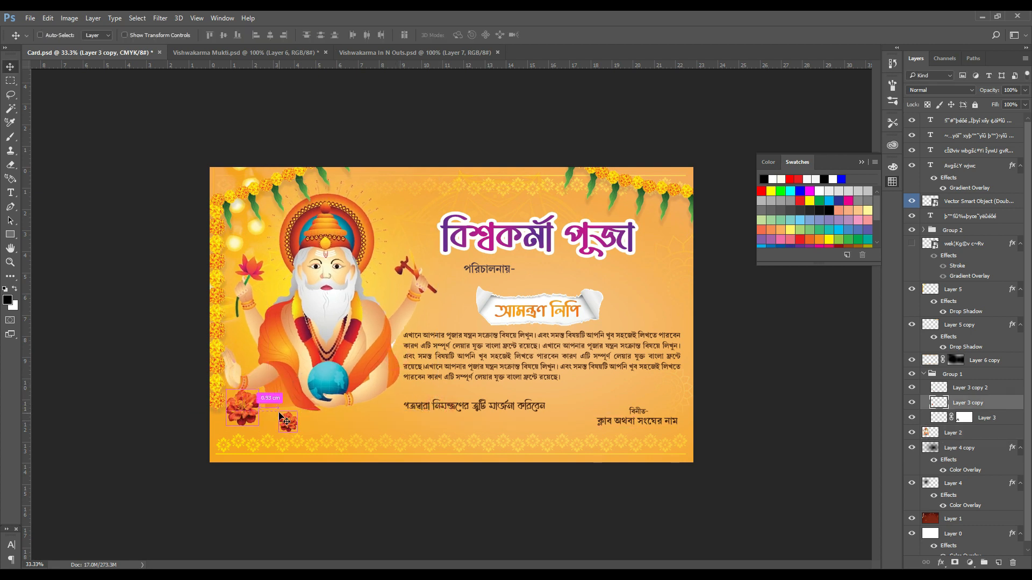
# Step: Undo the last move of the large flower and check which layer group holds the flowers
pyautogui.hotkey('ctrl', 'z')
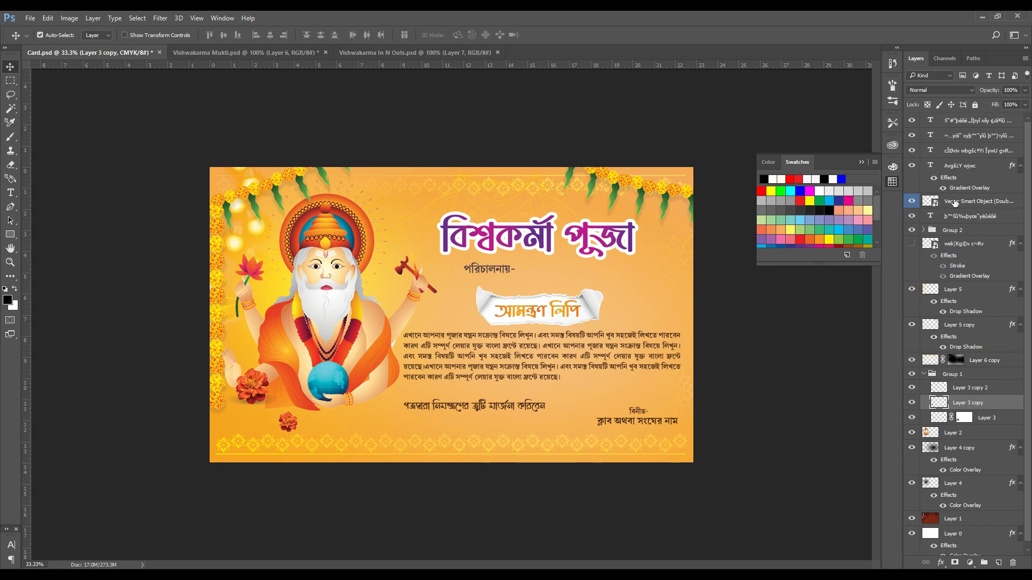
pyautogui.click(955, 202)
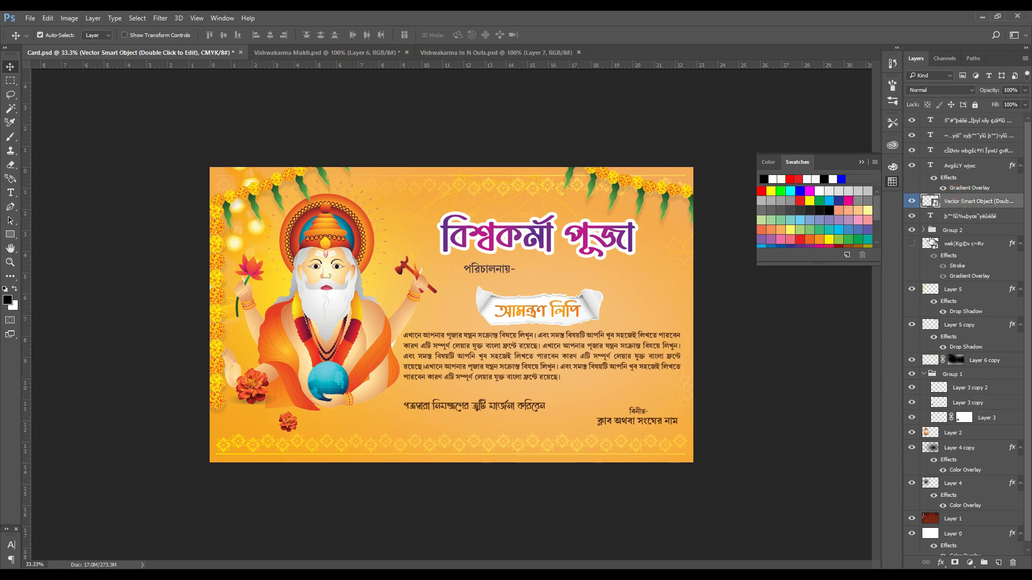
pyautogui.click(912, 231)
pyautogui.click(912, 231)
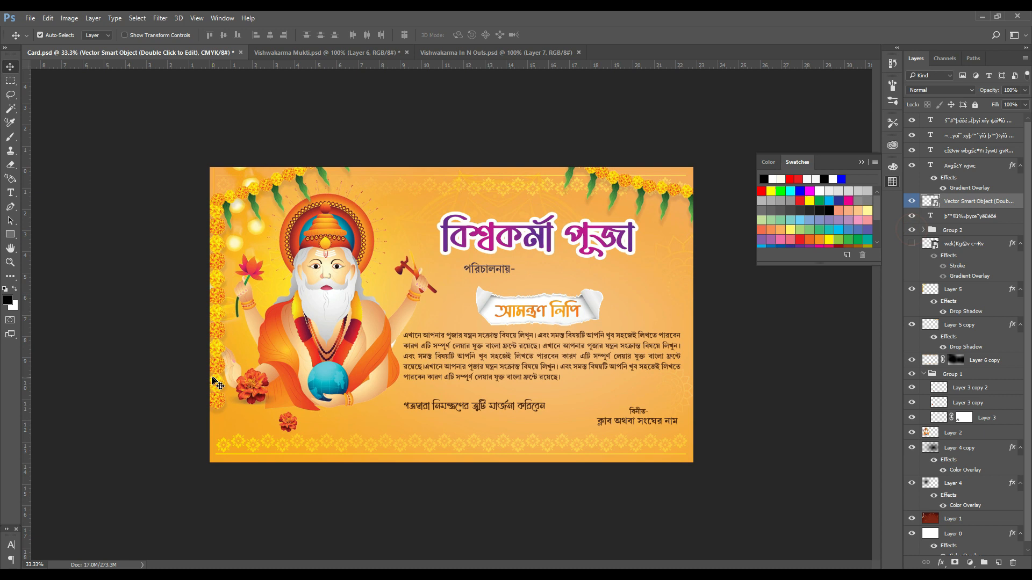
pyautogui.click(255, 386)
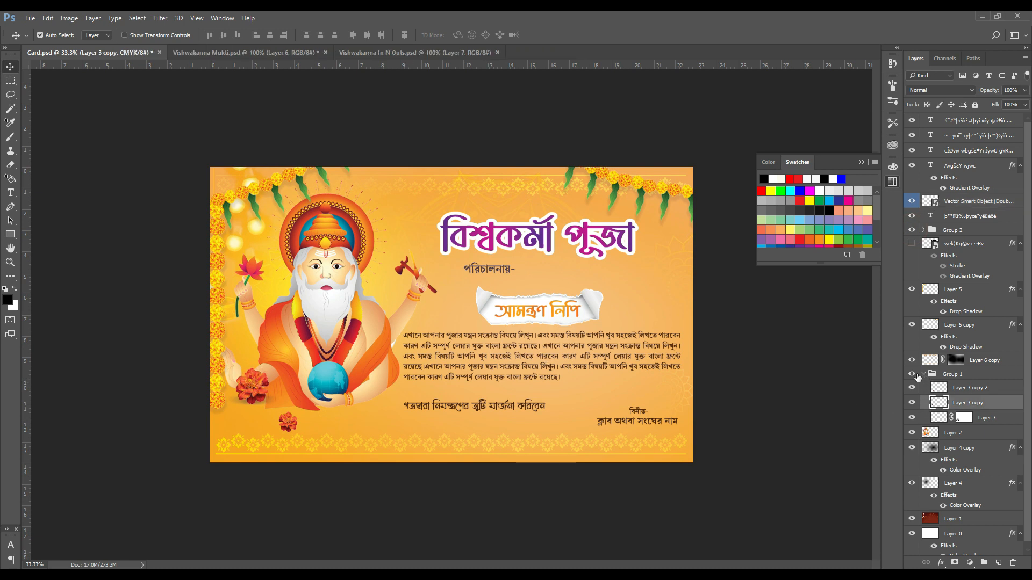
pyautogui.click(914, 375)
# Step: Collapse Group 1 and nudge the whole flower group down and slightly left, below the figure's open hand
pyautogui.click(923, 374)
pyautogui.click(952, 375)
pyautogui.hotkey('shift', 'Down')
pyautogui.hotkey('shift', 'Down')
pyautogui.hotkey('shift', 'Down')
pyautogui.hotkey('shift', 'Down')
pyautogui.hotkey('shift', 'Down')
pyautogui.hotkey('shift', 'Down')
pyautogui.hotkey('shift', 'Down')
pyautogui.hotkey('shift', 'Down')
pyautogui.hotkey('shift', 'Left')
pyautogui.hotkey('shift', 'Left')
pyautogui.hotkey('shift', 'Left')
pyautogui.hotkey('shift', 'Left')
pyautogui.hotkey('shift', 'Down')
pyautogui.hotkey('shift', 'Down')
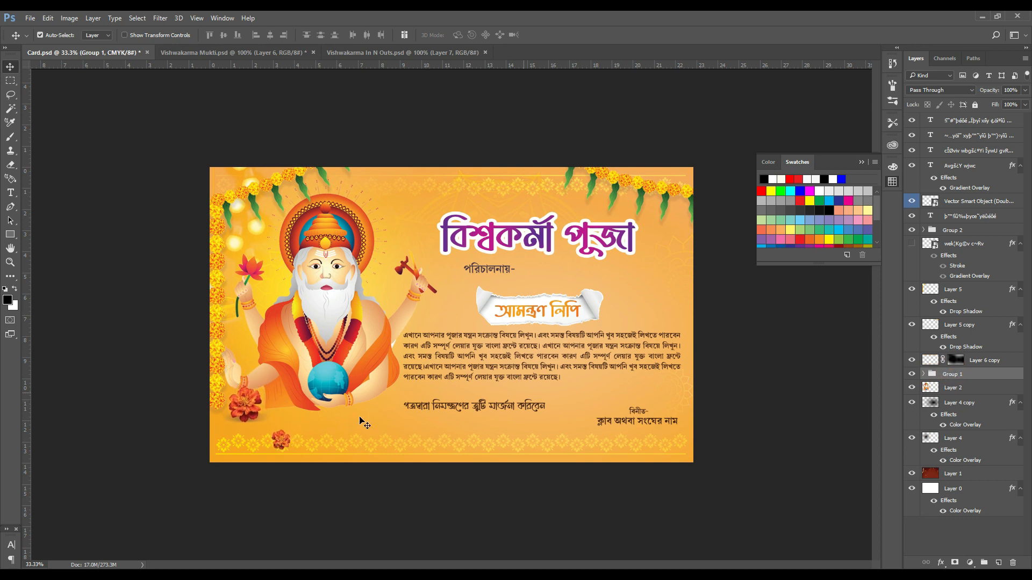
# Step: Toggle the visibility of Layer 6 copy and the flower layers in Group 1 to identify which layer holds the small flower
pyautogui.click(940, 360)
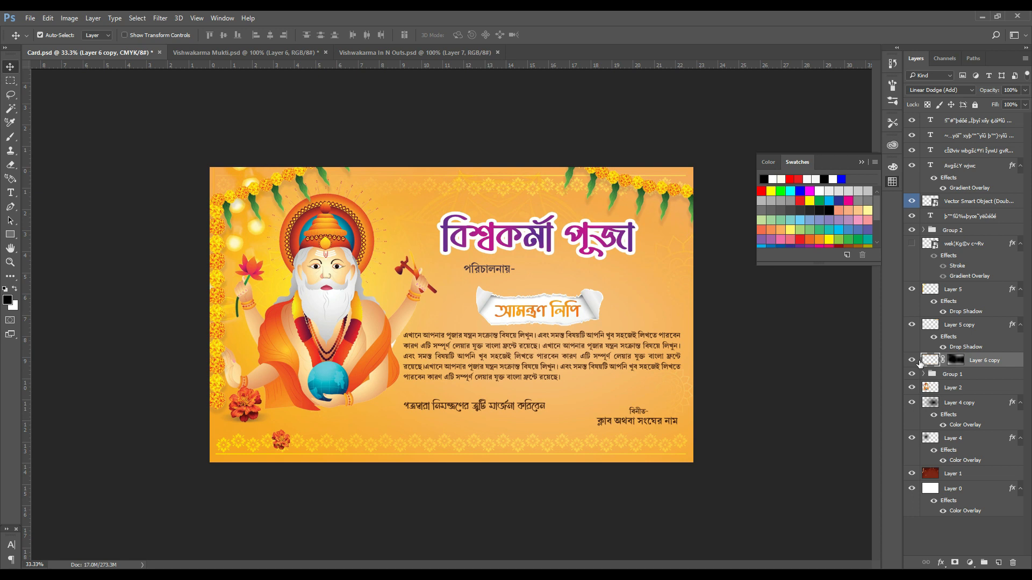
pyautogui.click(912, 361)
pyautogui.click(913, 361)
pyautogui.click(281, 438)
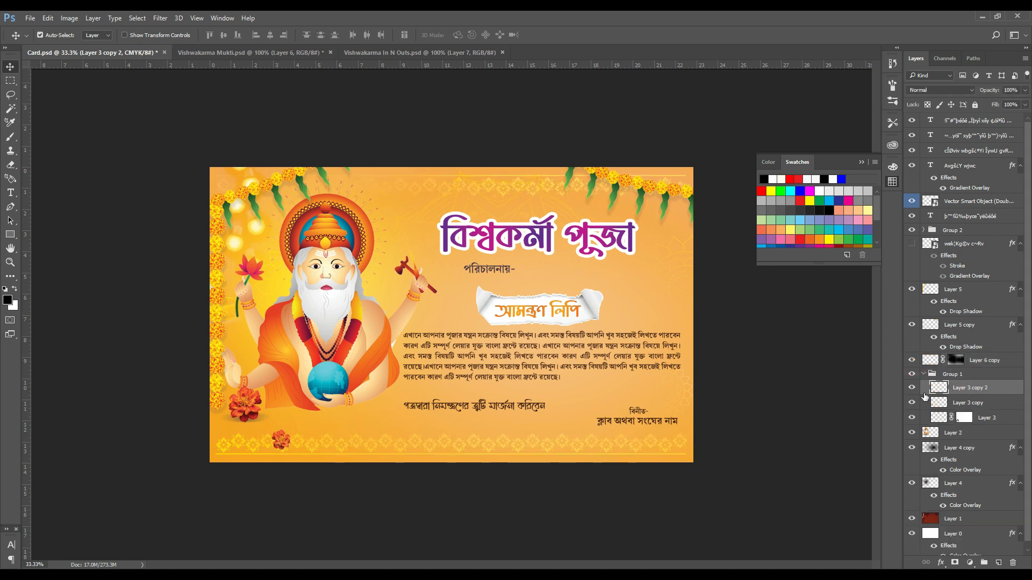
pyautogui.click(912, 403)
pyautogui.click(912, 402)
pyautogui.click(981, 419)
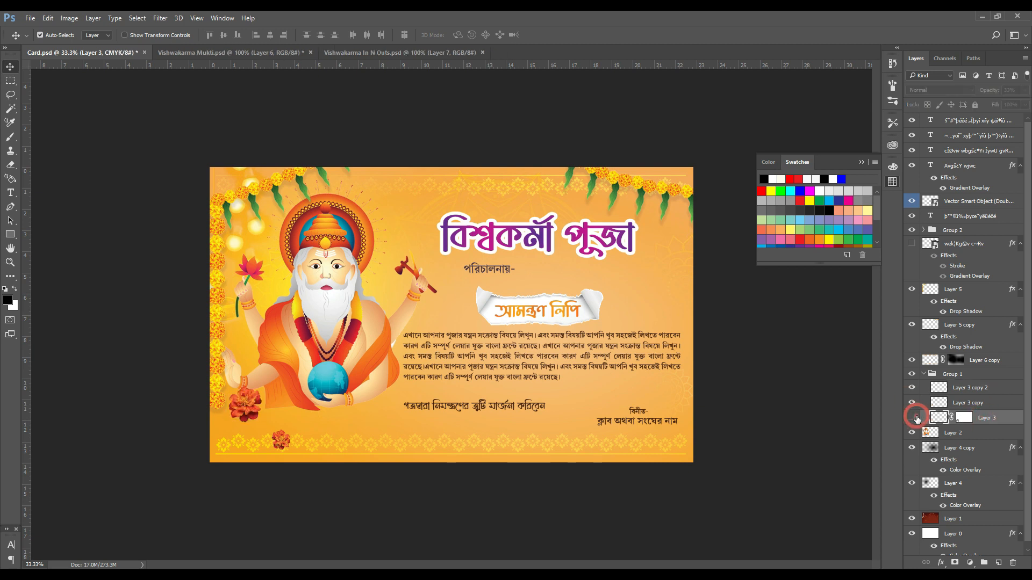
pyautogui.click(912, 403)
pyautogui.click(911, 403)
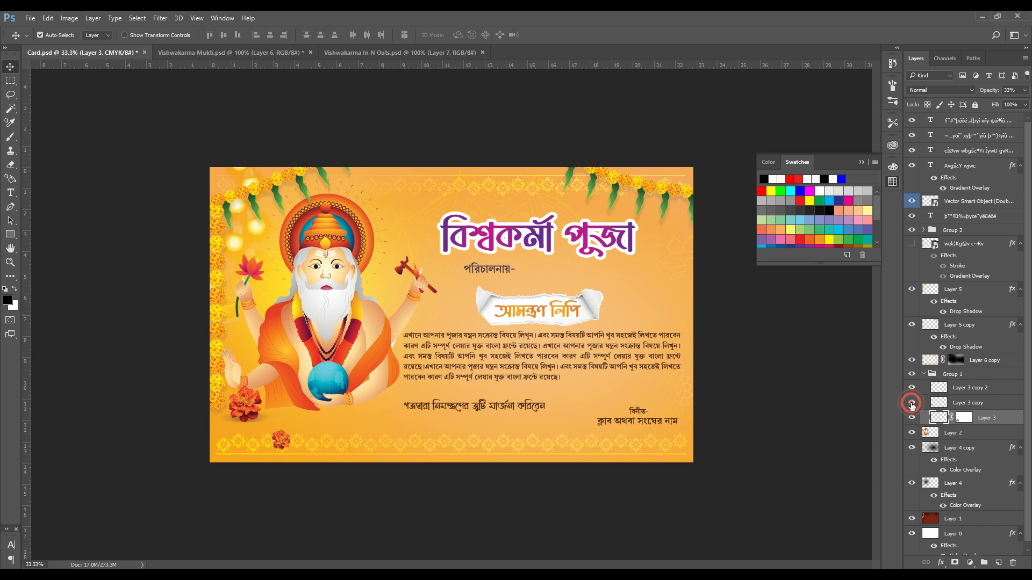
pyautogui.click(912, 388)
pyautogui.click(912, 388)
pyautogui.click(911, 388)
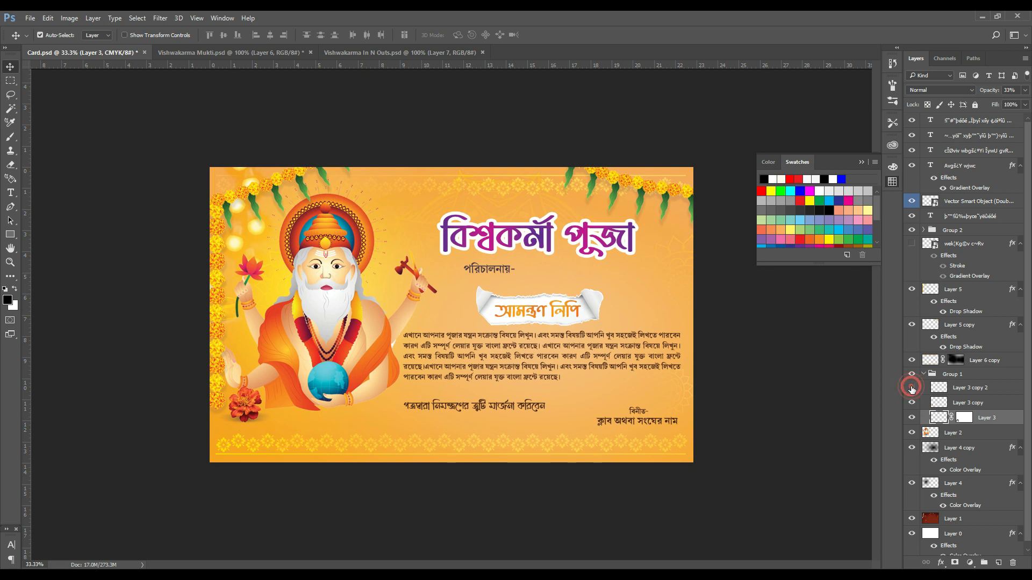
pyautogui.click(912, 388)
# Step: Move the small flower on Layer 3 copy 2 up toward the larger flower beside it and save the card
pyautogui.click(971, 388)
pyautogui.hotkey('ctrl', 't')
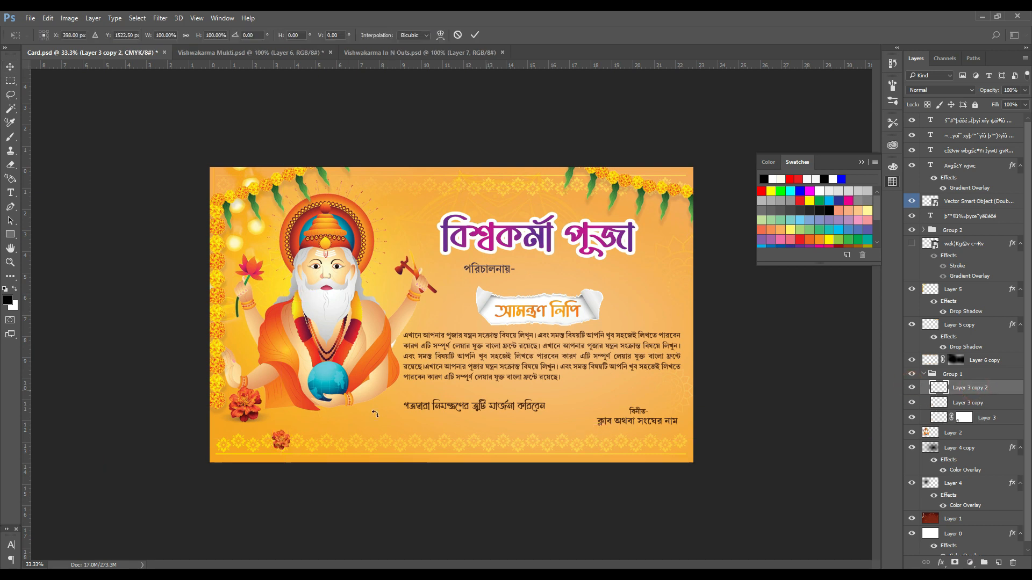
pyautogui.press('Return')
pyautogui.click(52, 35)
pyautogui.moveTo(320, 427); pyautogui.dragTo(320, 406)
pyautogui.click(56, 37)
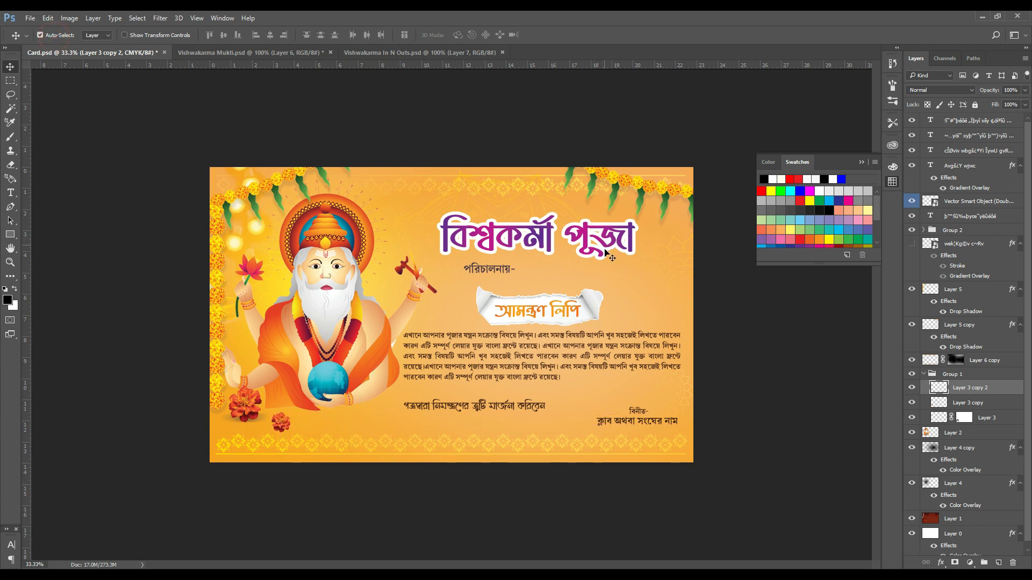
pyautogui.hotkey('ctrl', 's')
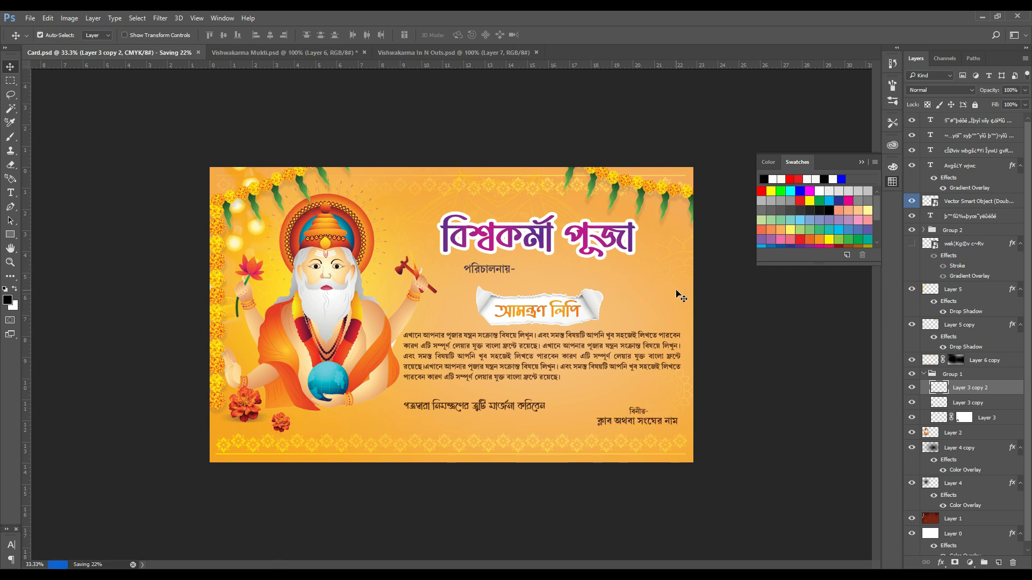
pyautogui.hotkey('ctrl', '-')
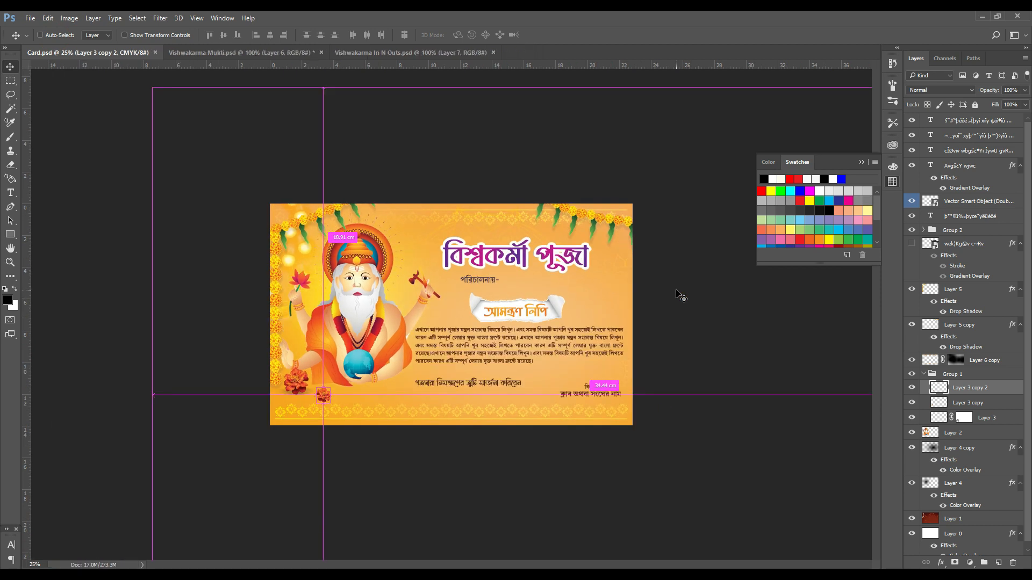
pyautogui.hotkey('ctrl', '+')
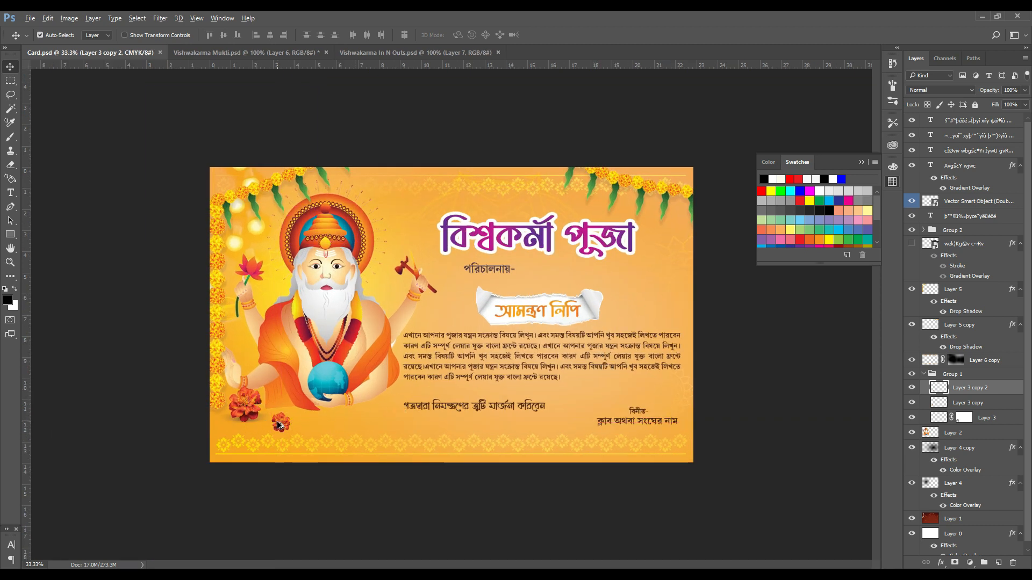
# Step: Duplicate the flower beside the figure's open hand to the card's right side and enlarge the copy
pyautogui.moveTo(259, 397); pyautogui.dragTo(743, 231)
pyautogui.hotkey('ctrl', 't')
pyautogui.press('Return')
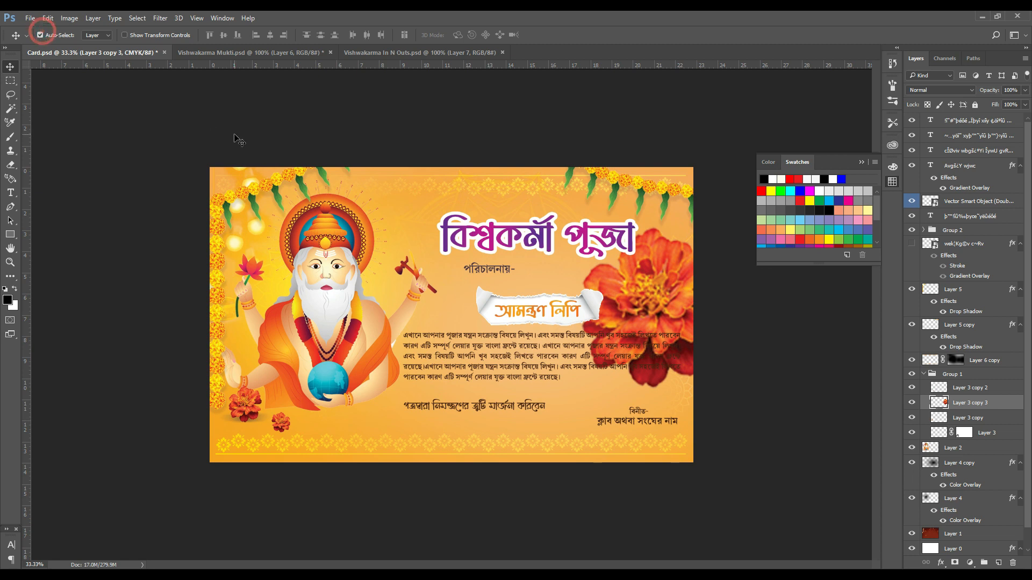
pyautogui.click(41, 35)
# Step: Move the big flower copy partly off the card's right edge, scale it to 82.59% and rotate it -14.05°
pyautogui.moveTo(639, 317); pyautogui.dragTo(702, 269)
pyautogui.hotkey('ctrl', 't')
pyautogui.moveTo(819, 330); pyautogui.dragTo(802, 288)
pyautogui.moveTo(841, 283); pyautogui.dragTo(759, 292)
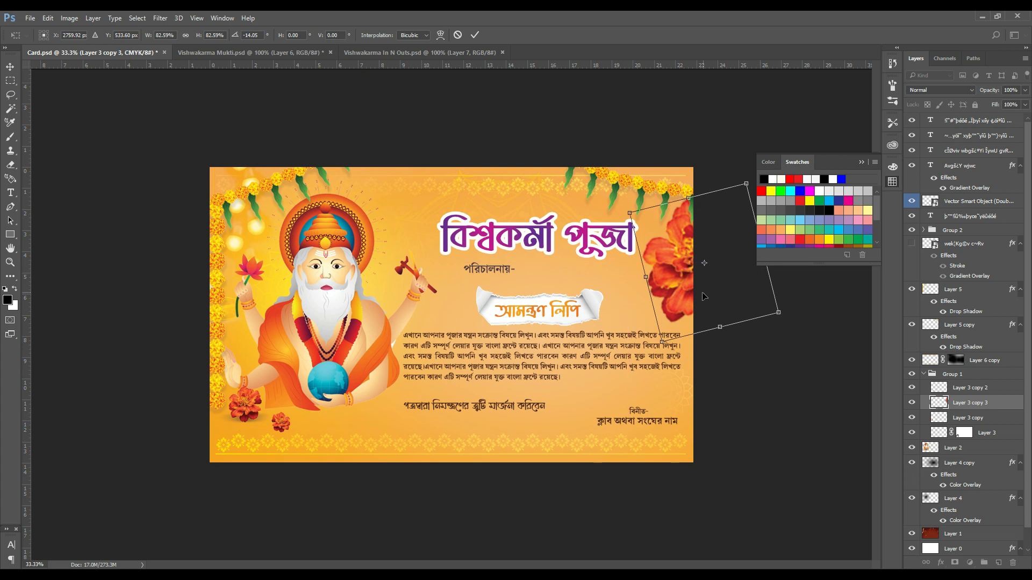
pyautogui.press('Return')
# Step: Undo the trial placement of the big flower near the card's lower right corner, save the card and hide the swatches
pyautogui.moveTo(685, 293); pyautogui.dragTo(690, 464)
pyautogui.hotkey('ctrl', 'z')
pyautogui.hotkey('ctrl', '-')
pyautogui.hotkey('ctrl', '-')
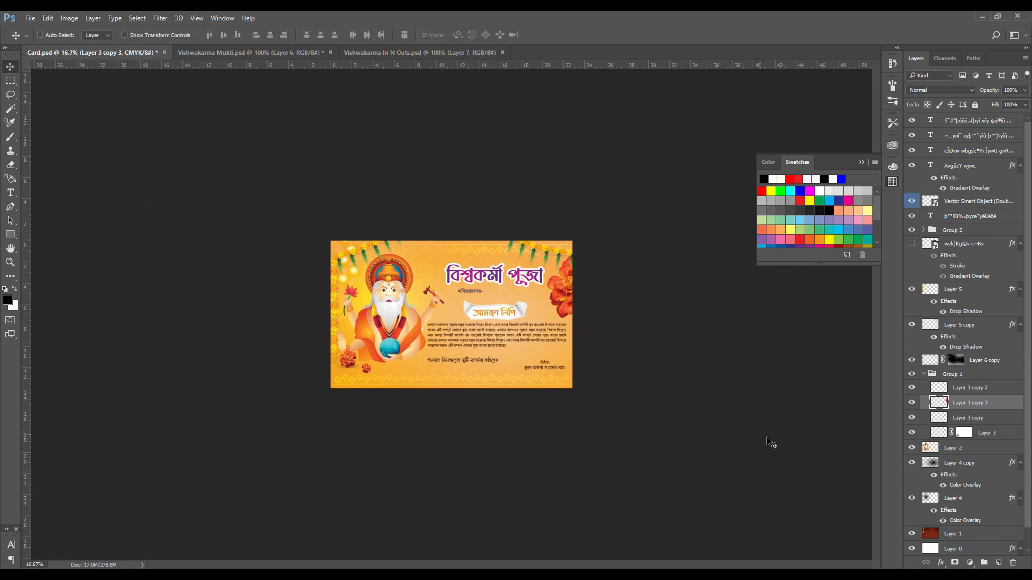
pyautogui.press('ctrl')
pyautogui.hotkey('ctrl', 's')
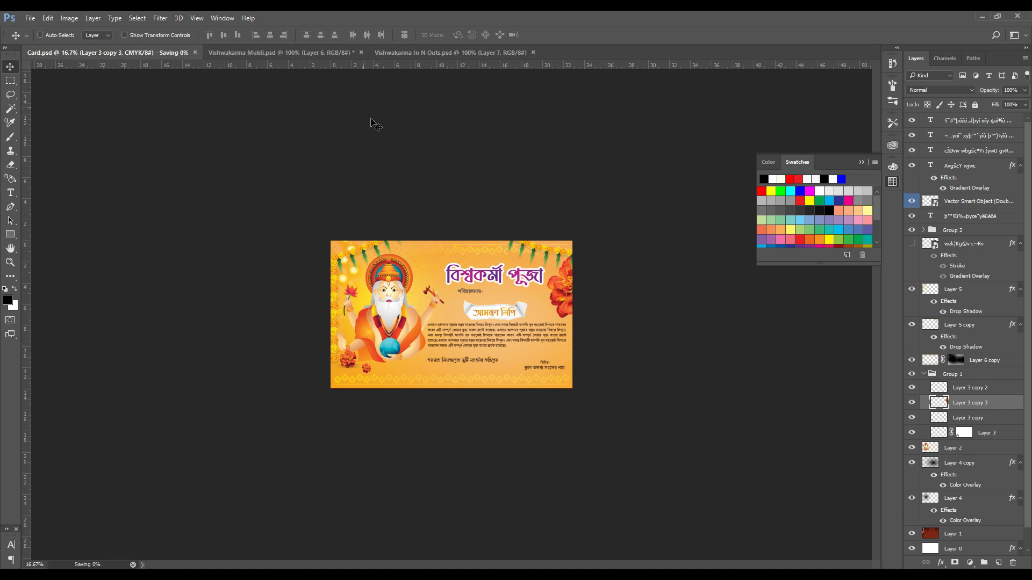
pyautogui.hotkey('ctrl', '+')
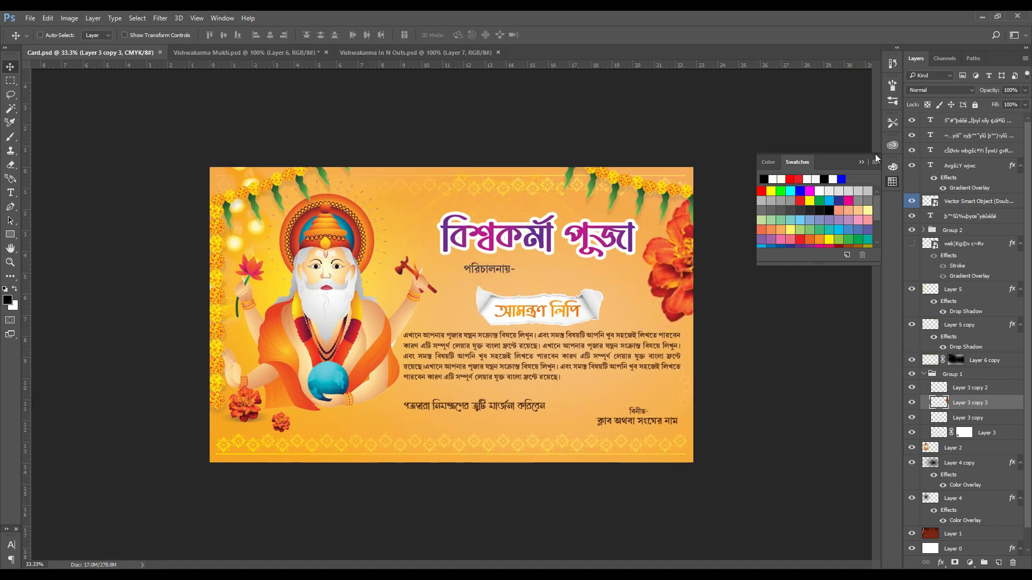
pyautogui.click(892, 182)
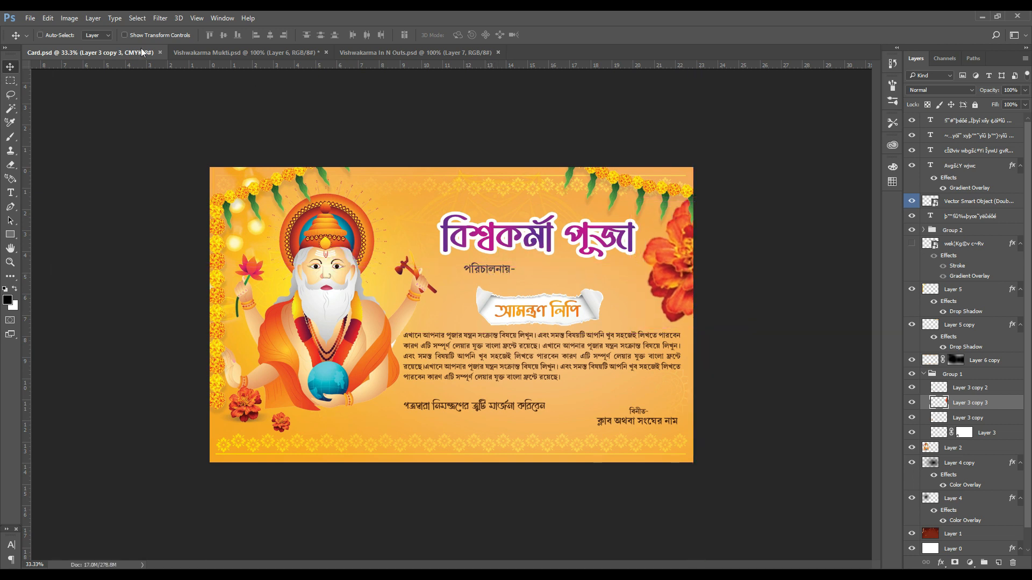
# Step: Shift the "পরিচালনায়-" label slightly down and left beneath the card title
pyautogui.hotkey('ctrl', '+')
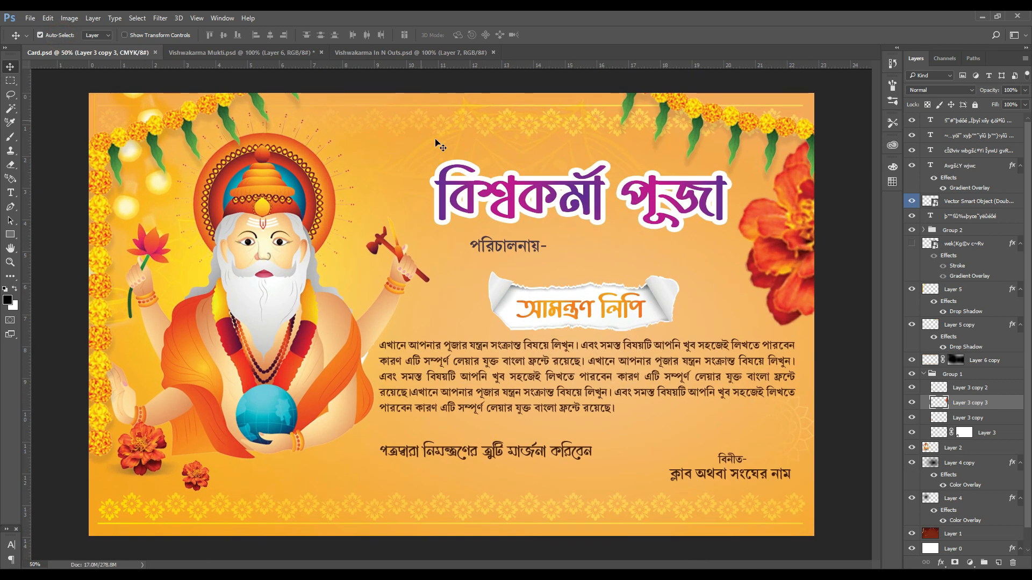
pyautogui.moveTo(524, 251); pyautogui.dragTo(515, 257)
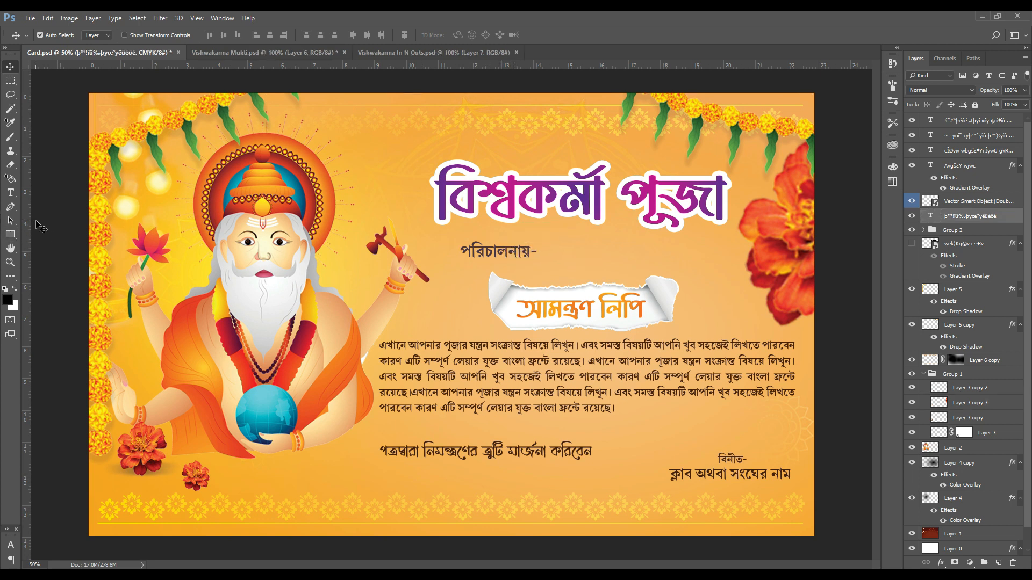
pyautogui.press('ctrl')
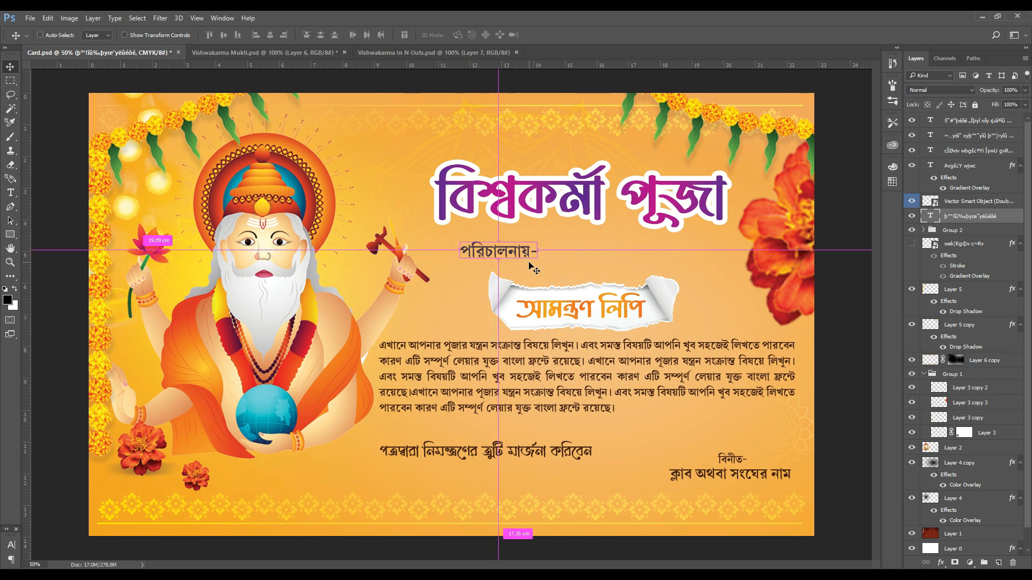
pyautogui.hotkey('ctrl', '+')
pyautogui.moveTo(605, 279); pyautogui.dragTo(551, 275)
# Step: Draw a black rounded rectangle with a 44 px radius on a new layer, over the "পরিচালনায়-" label between title and paper banner
pyautogui.click(10, 234)
pyautogui.click(46, 245)
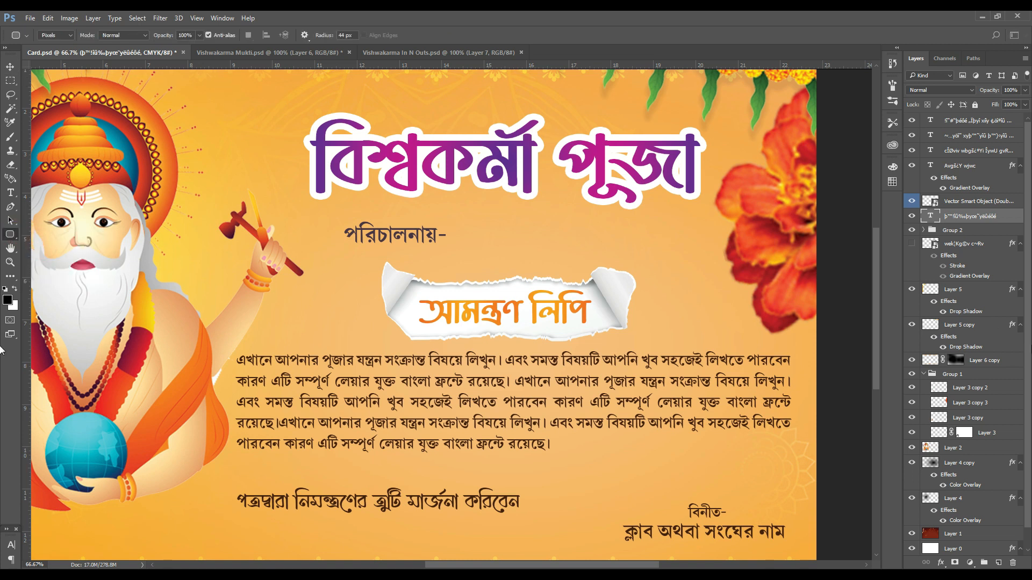
pyautogui.click(999, 562)
pyautogui.moveTo(327, 215); pyautogui.dragTo(689, 259)
# Step: Turn the black rounded rectangle into a thin outline by contracting its selection 2 pixels and deleting the interior
pyautogui.keyDown('ctrl'); pyautogui.click(926, 216); pyautogui.keyUp('ctrl')
pyautogui.click(137, 17)
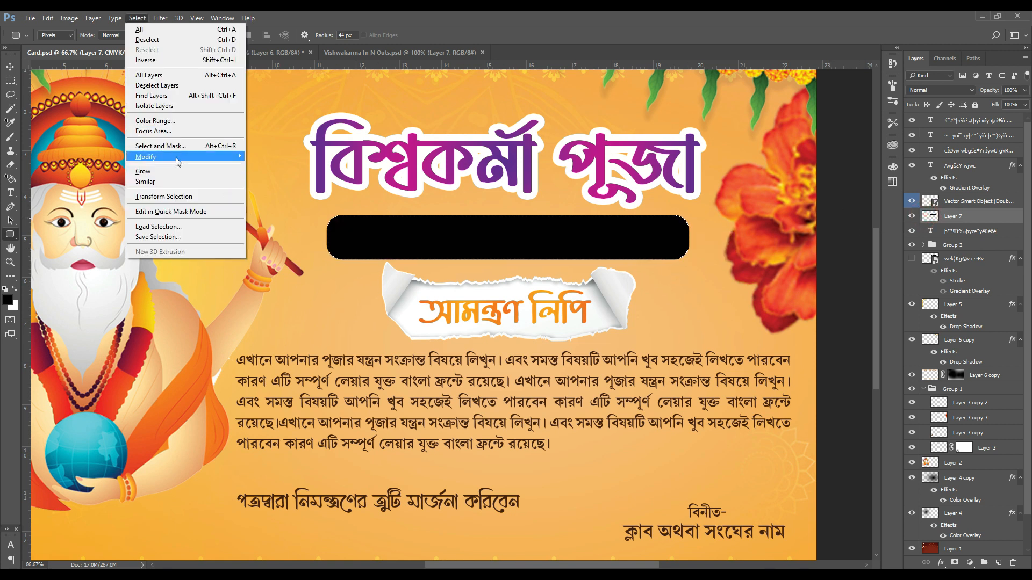
pyautogui.moveTo(177, 158)
pyautogui.click(298, 186)
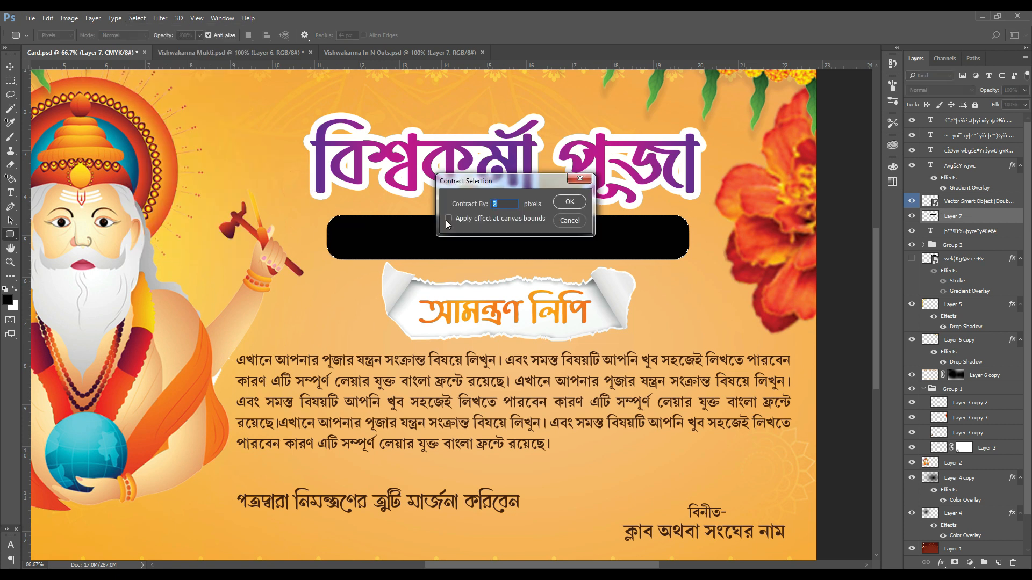
pyautogui.press('Return')
pyautogui.press('Delete')
pyautogui.hotkey('ctrl', 'd')
# Step: Scale the rounded outline slightly narrower about its center beneath the title
pyautogui.hotkey('ctrl', 't')
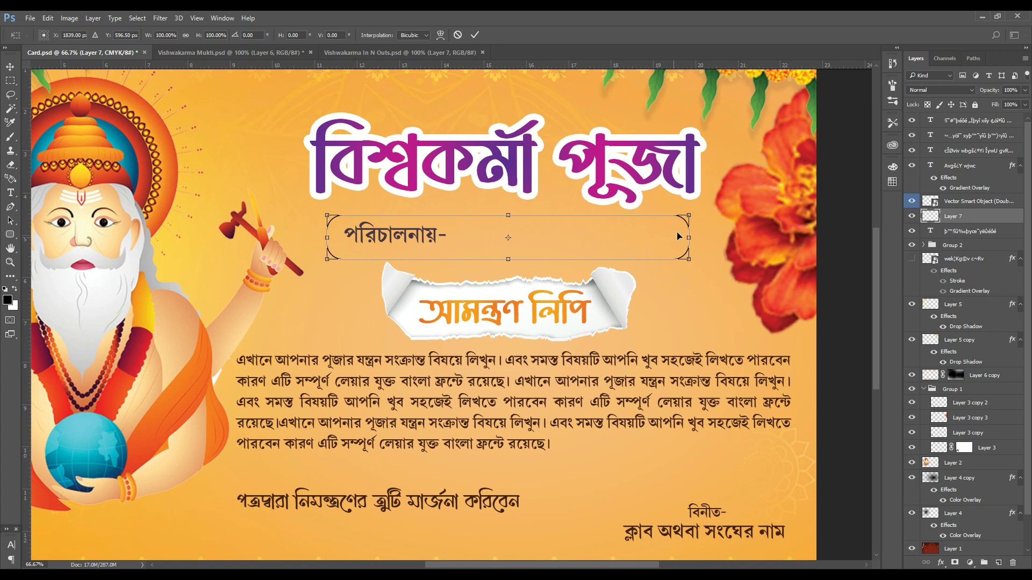
pyautogui.moveTo(688, 216); pyautogui.dragTo(681, 215)
pyautogui.press('Return')
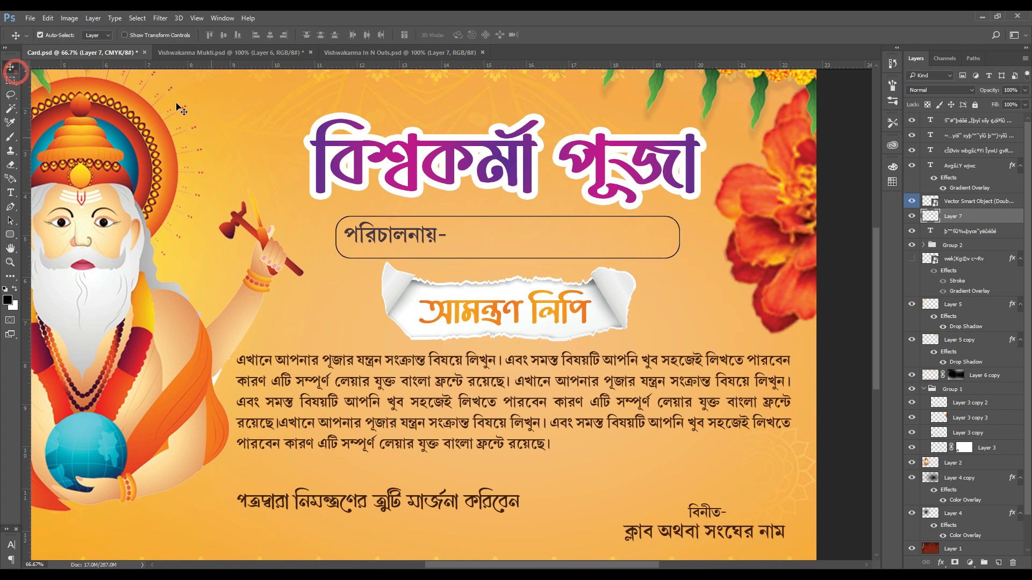
# Step: Move the "পরিচালনায়-" label slightly left and set its font size to 12 pt
pyautogui.moveTo(413, 239); pyautogui.dragTo(406, 239)
pyautogui.click(12, 194)
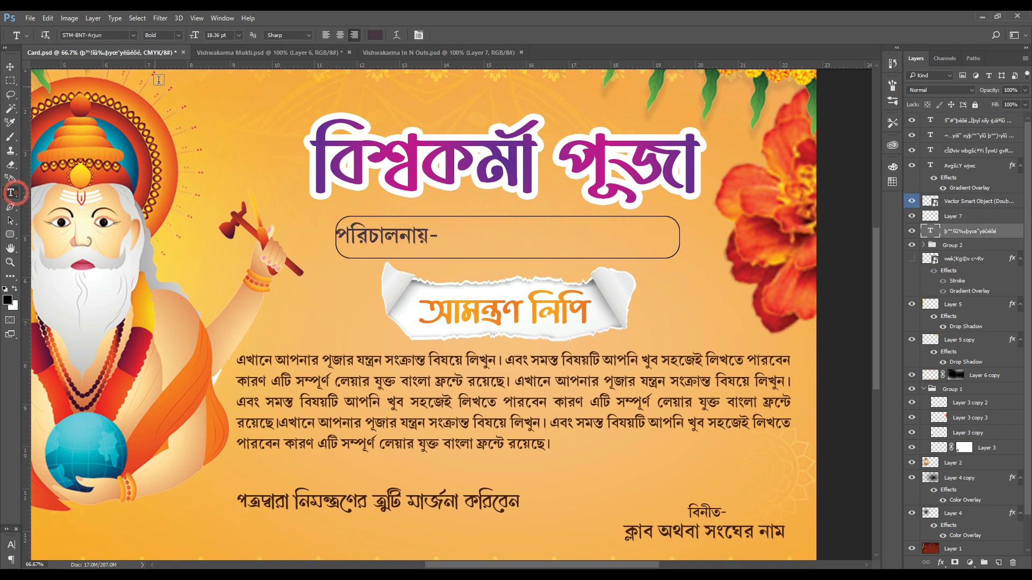
pyautogui.click(238, 36)
pyautogui.click(236, 122)
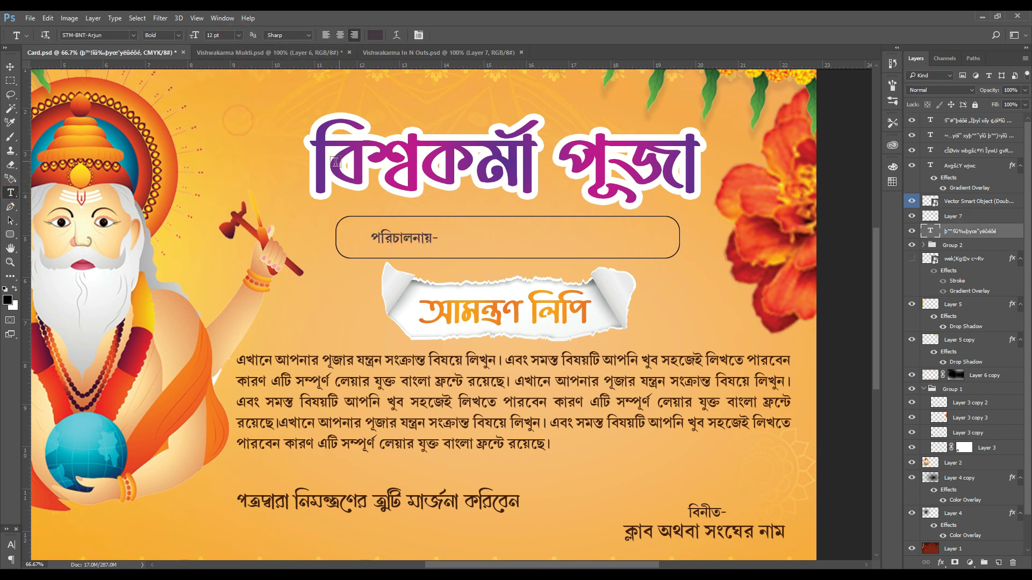
# Step: Nudge the "পরিচালনায়-" label left until it sits just inside the left end of the rounded outline
pyautogui.click(10, 67)
pyautogui.hotkey('shift', 'Left')
pyautogui.hotkey('shift', 'Left')
pyautogui.hotkey('shift', 'Left')
pyautogui.hotkey('shift', 'Left')
pyautogui.hotkey('shift', 'Left')
pyautogui.hotkey('shift', 'Left')
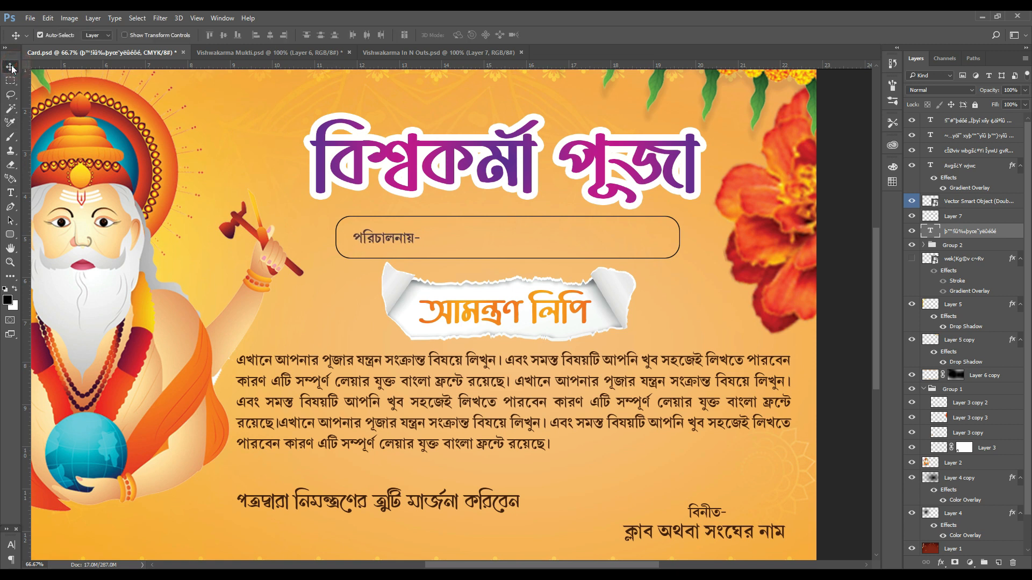
pyautogui.hotkey('shift', 'Left')
pyautogui.hotkey('shift', 'Left')
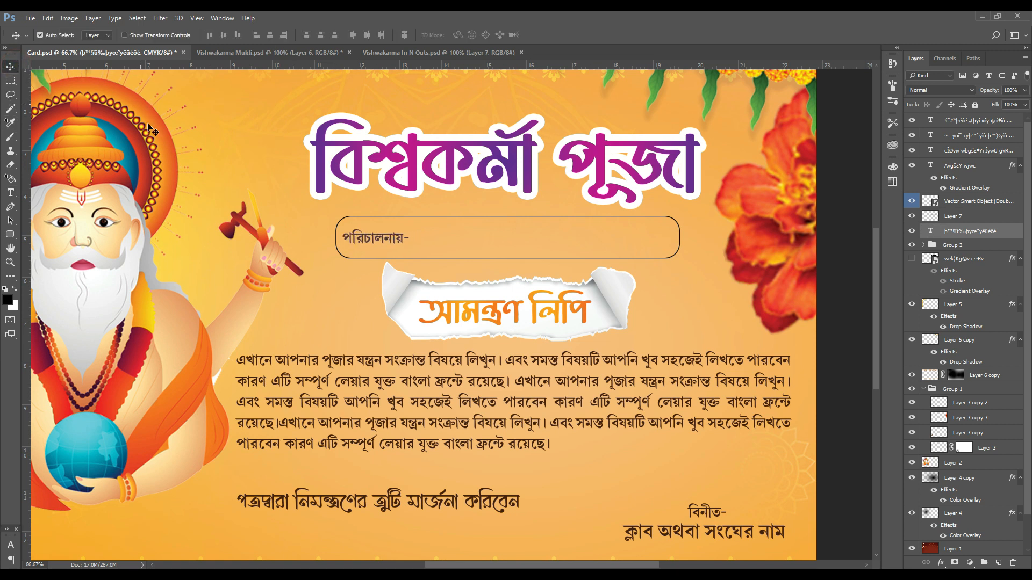
# Step: Select the rounded outline on Layer 7 and add a white (#ffffff) Color Overlay to it
pyautogui.click(666, 260)
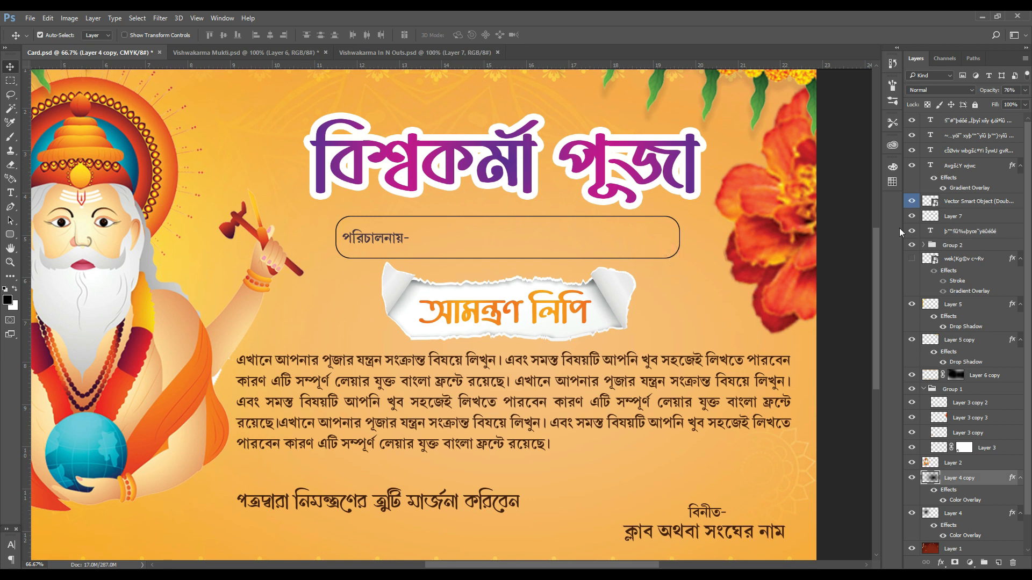
pyautogui.click(916, 217)
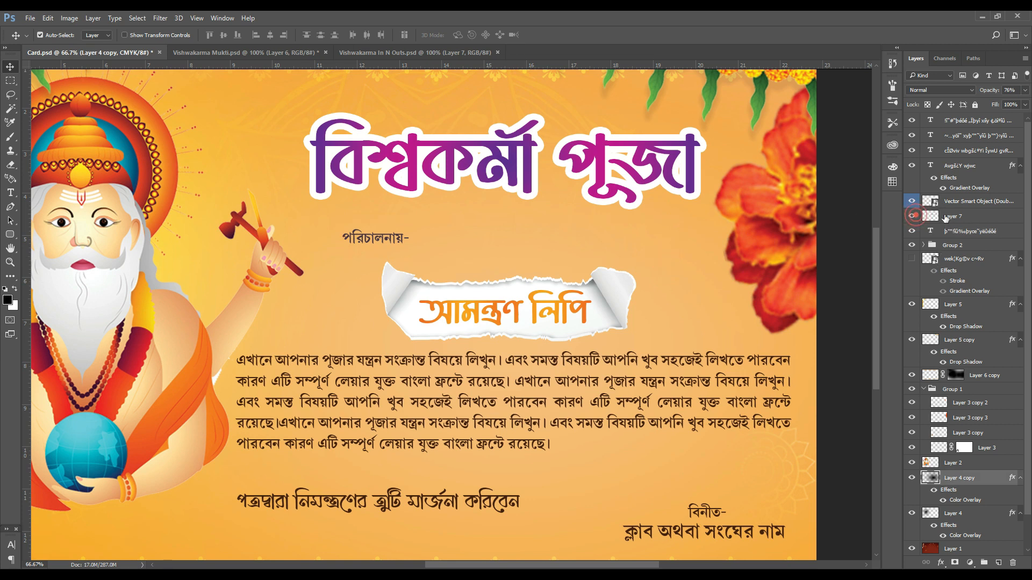
pyautogui.click(913, 216)
pyautogui.click(969, 215)
pyautogui.click(941, 562)
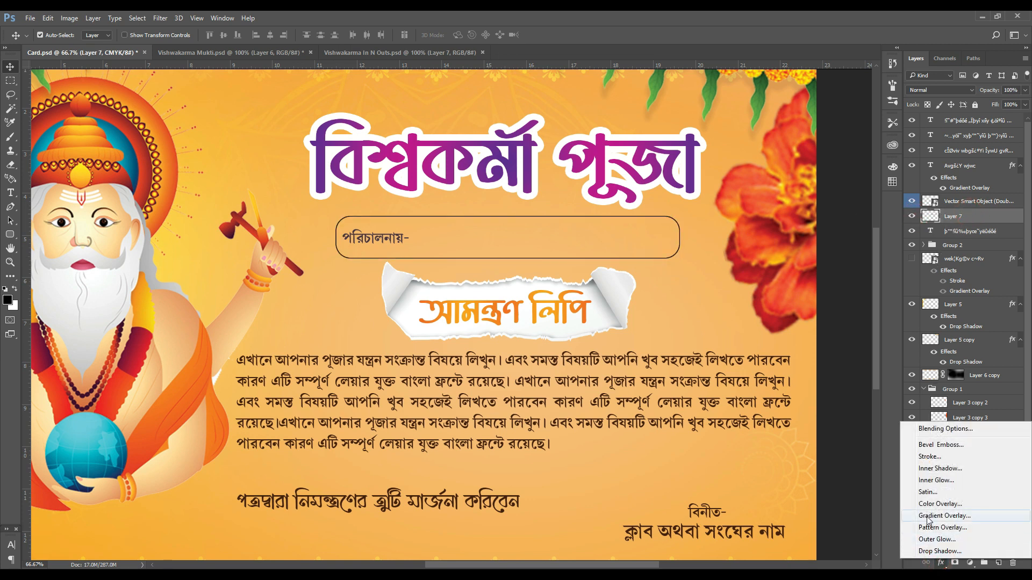
pyautogui.click(962, 505)
pyautogui.click(294, 91)
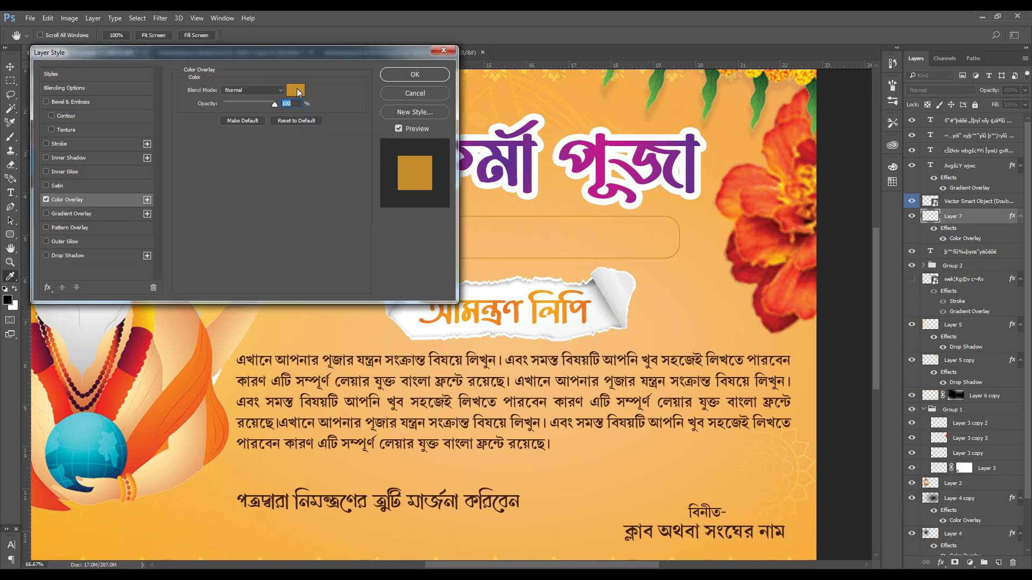
pyautogui.moveTo(773, 400); pyautogui.dragTo(531, 249)
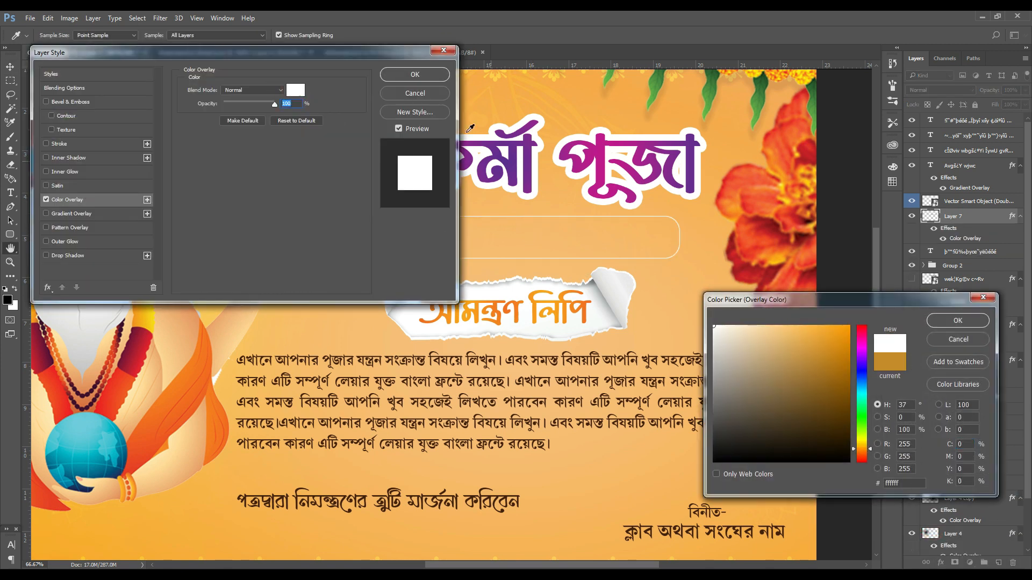
pyautogui.press('Return')
# Step: Change the outline's Color Overlay to dark #473744 by sampling the "পরিচালনায়-" label's text
pyautogui.moveTo(81, 52); pyautogui.dragTo(728, 234)
pyautogui.click(942, 273)
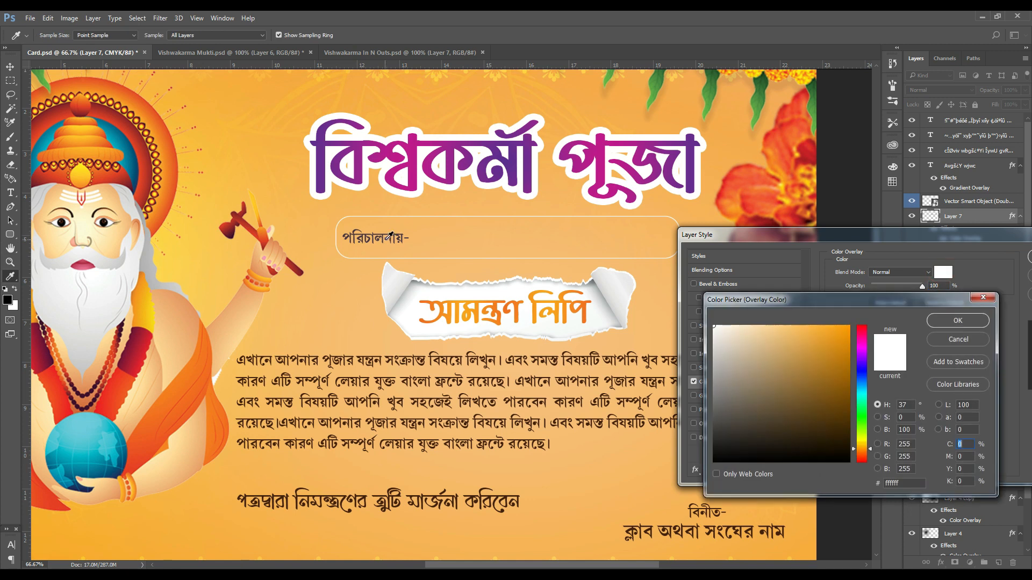
pyautogui.click(391, 232)
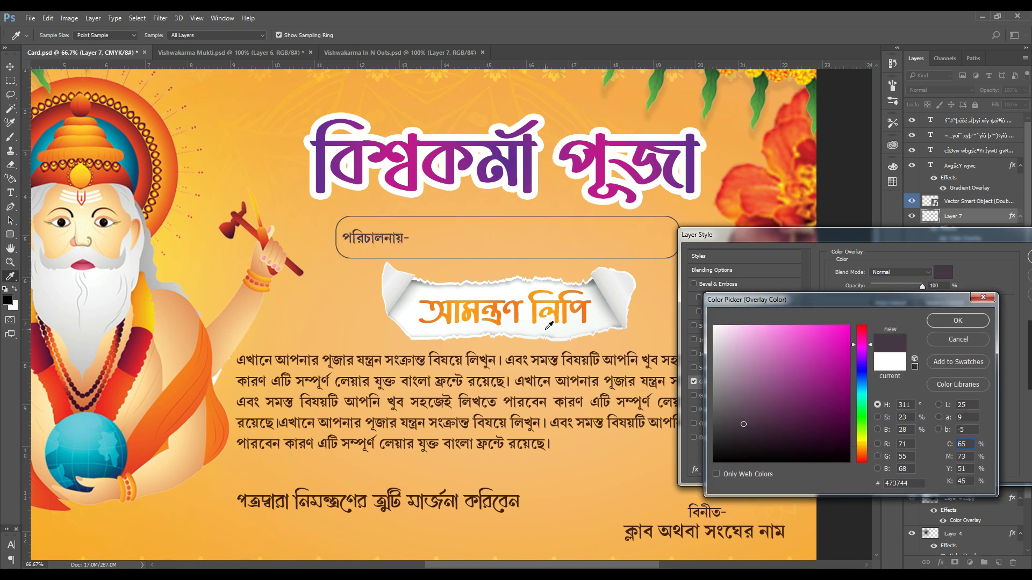
pyautogui.press('Return')
pyautogui.press('Return')
# Step: Save the card and review the finished layout as a whole
pyautogui.hotkey('ctrl', '-')
pyautogui.hotkey('ctrl', '-')
pyautogui.hotkey('ctrl', '-')
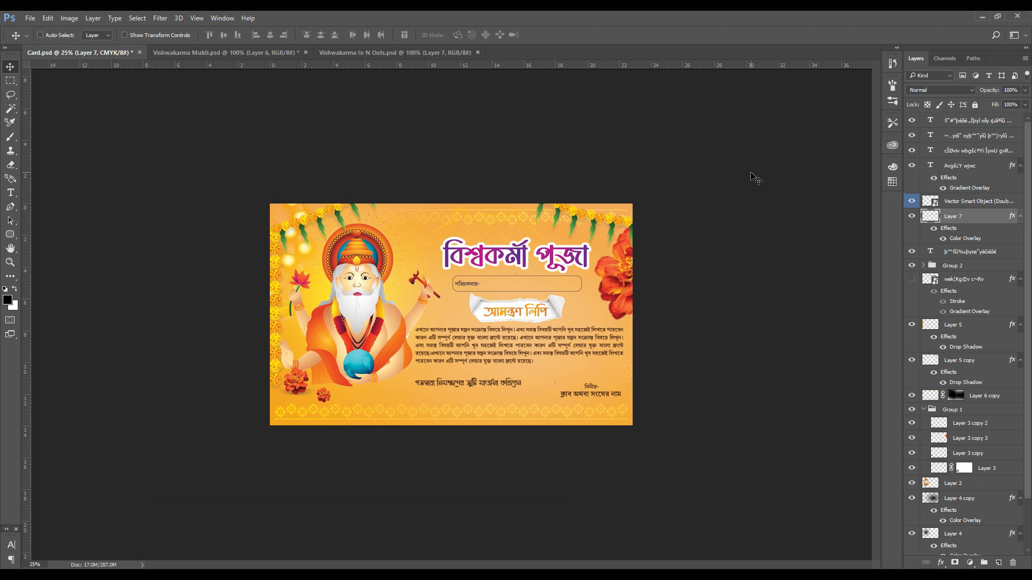
pyautogui.hotkey('ctrl', 's')
pyautogui.hotkey('ctrl', '+')
pyautogui.hotkey('ctrl', '+')
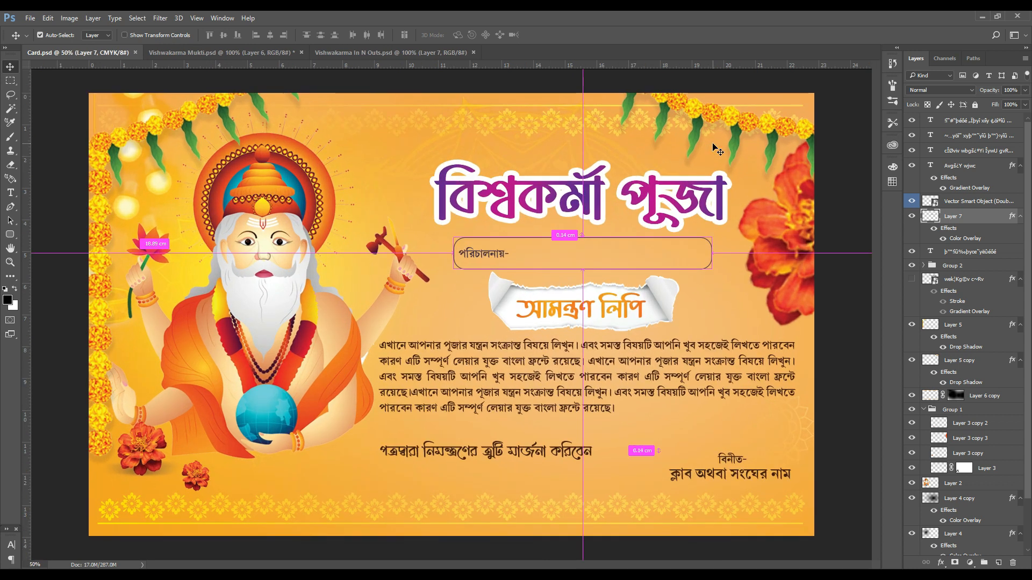
pyautogui.hotkey('ctrl', '-')
pyautogui.hotkey('ctrl', '-')
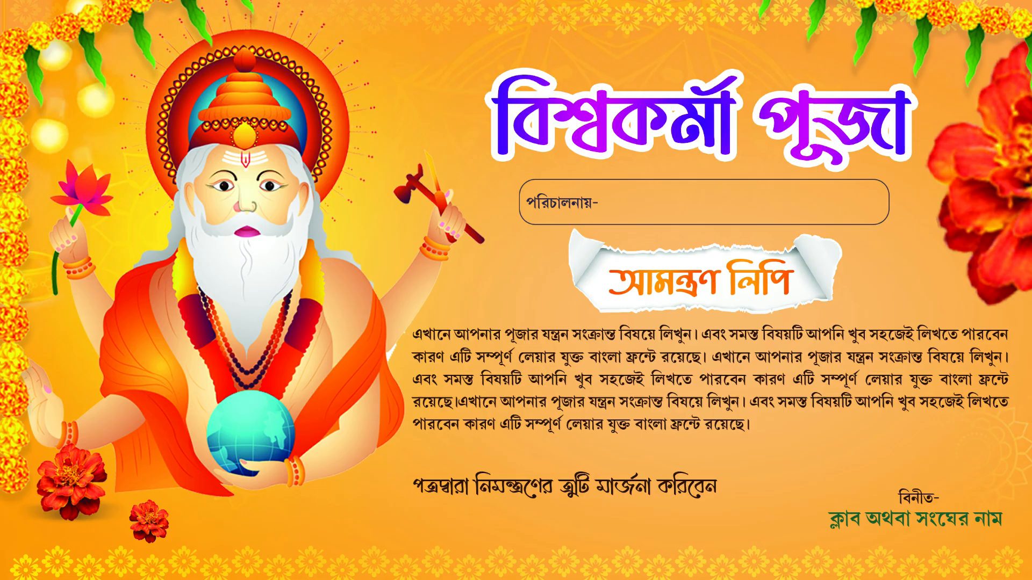